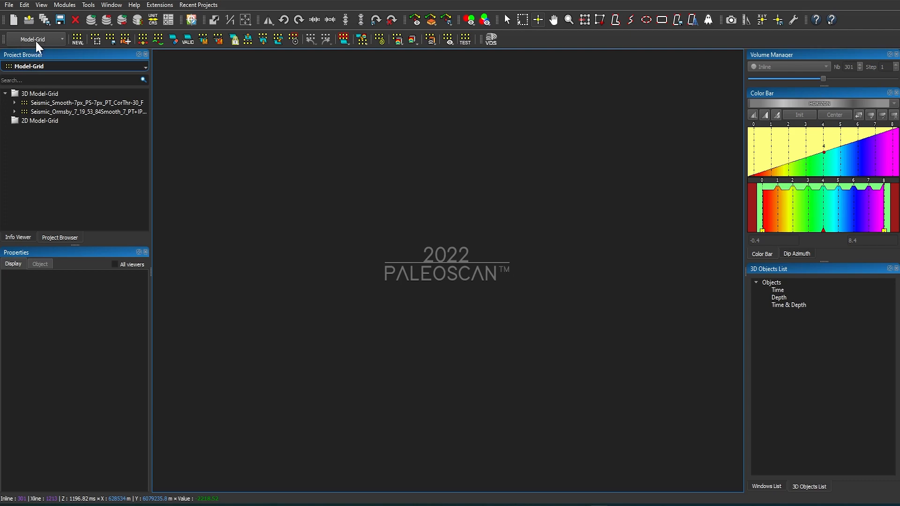
# Start a new 3D Model-Grid and choose the Seismic attribute as its input volume
pyautogui.click(78, 40)
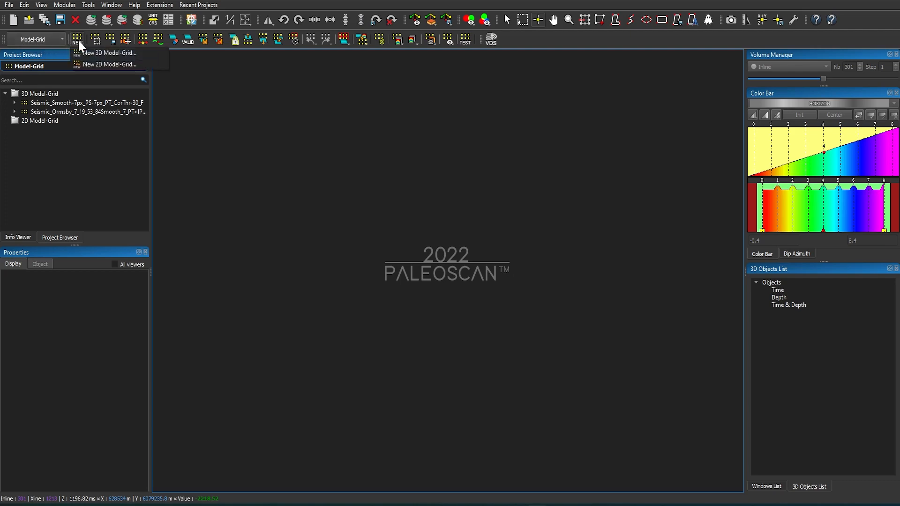
pyautogui.click(103, 53)
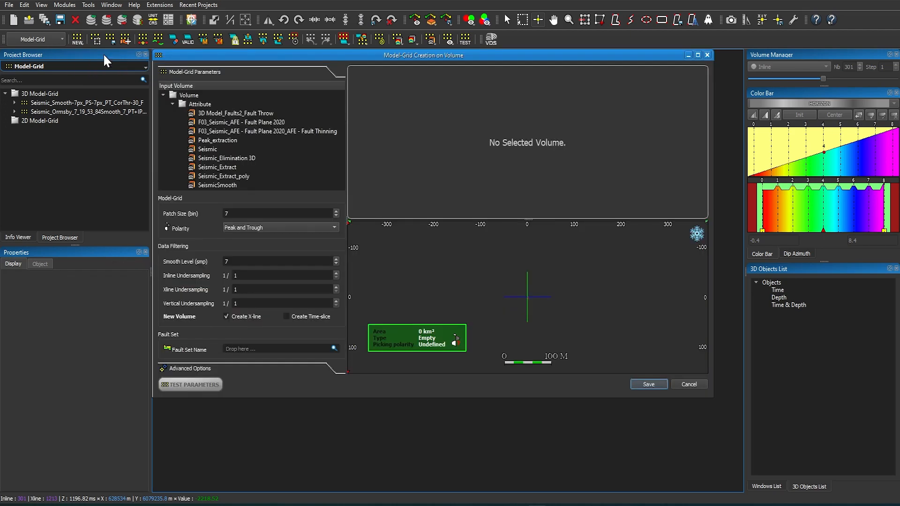
pyautogui.doubleClick(178, 58)
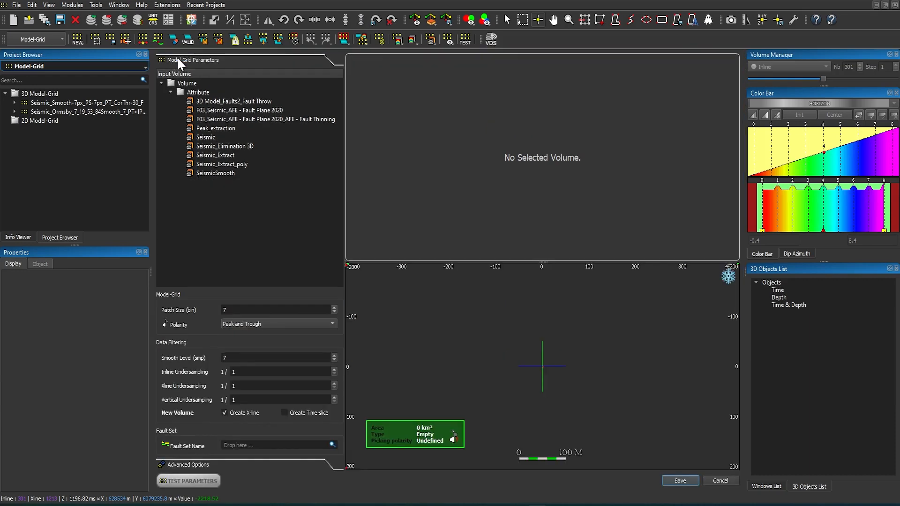
pyautogui.click(190, 137)
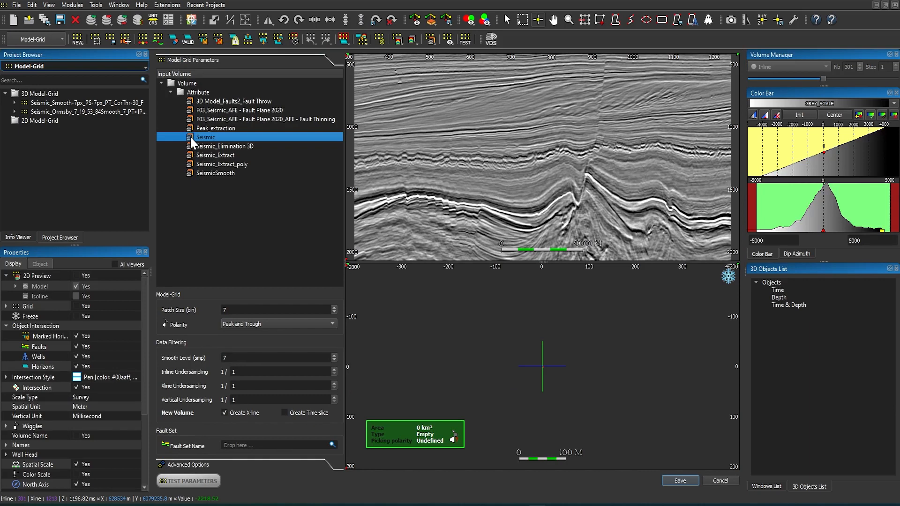
# Place the preview point with Cross Navigation on the seismic section at about 1355 ms and test the Model-Grid parameters there
pyautogui.click(522, 172)
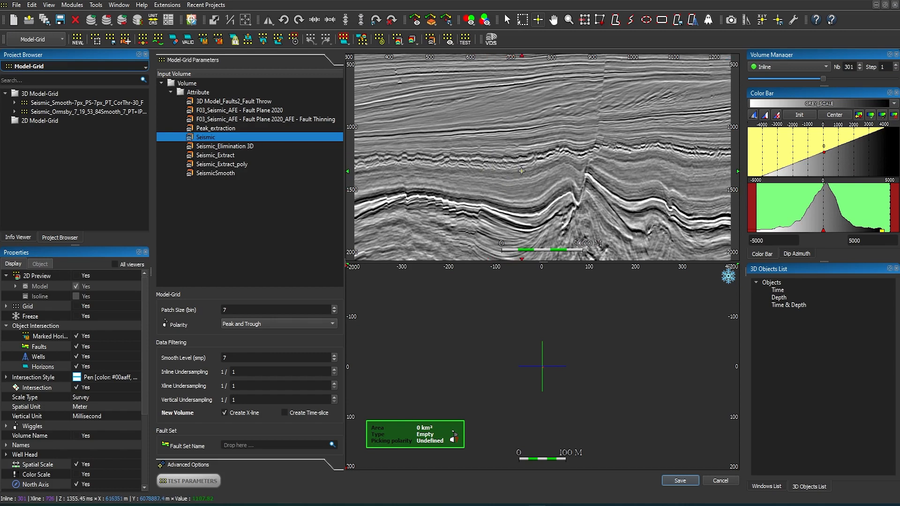
pyautogui.click(537, 20)
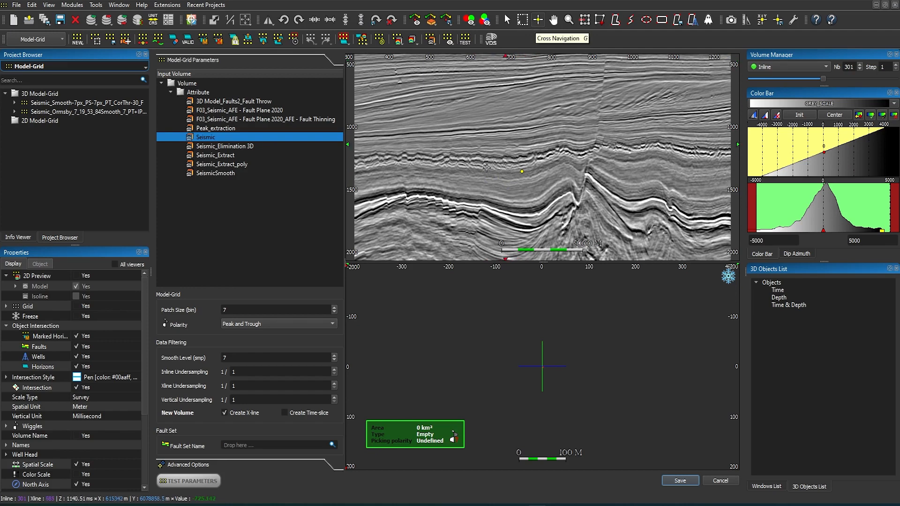
pyautogui.click(196, 482)
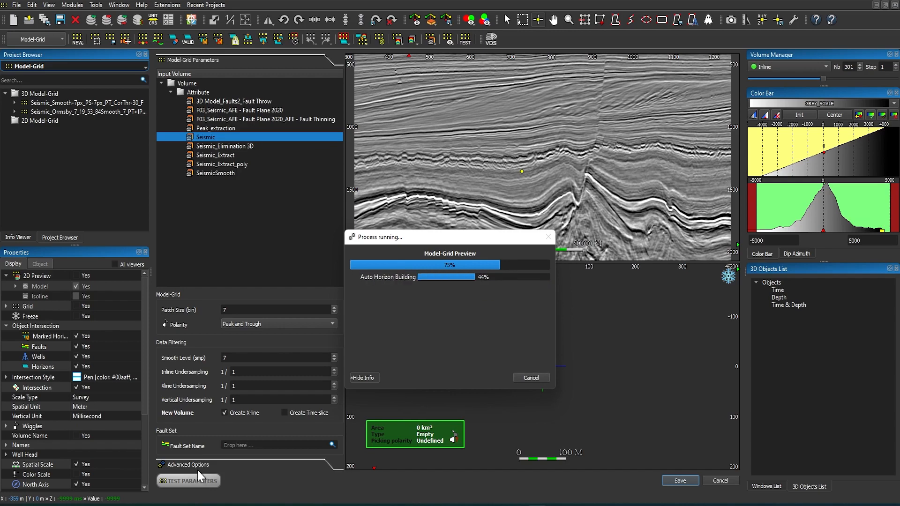
pyautogui.scroll(2, 498, 175)
pyautogui.scroll(3, 499, 175)
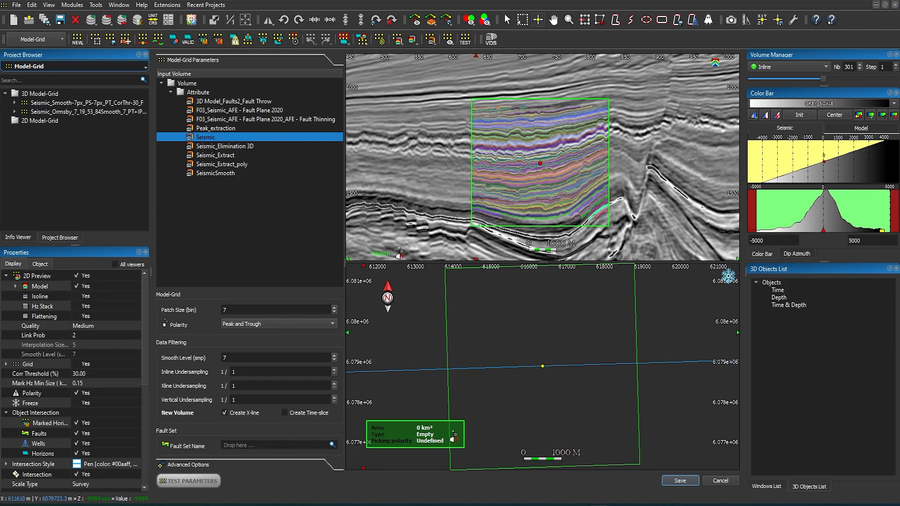
# Hide the Model overlay of the 2D preview and examine its Isoline along a reflector before hiding that as well
pyautogui.click(76, 286)
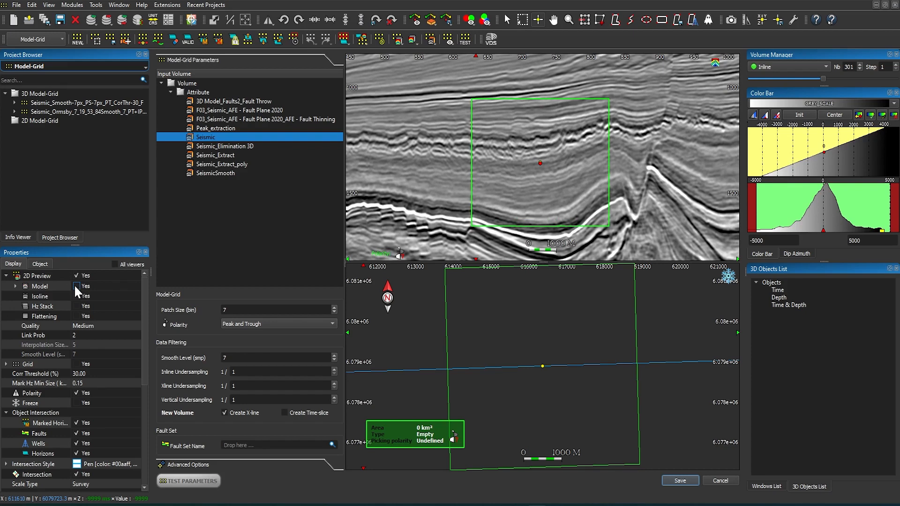
pyautogui.click(76, 296)
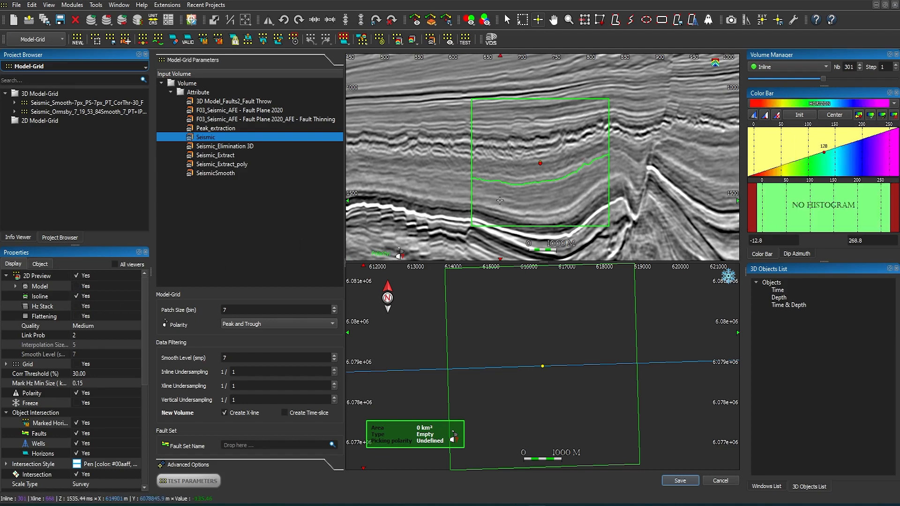
pyautogui.click(536, 179)
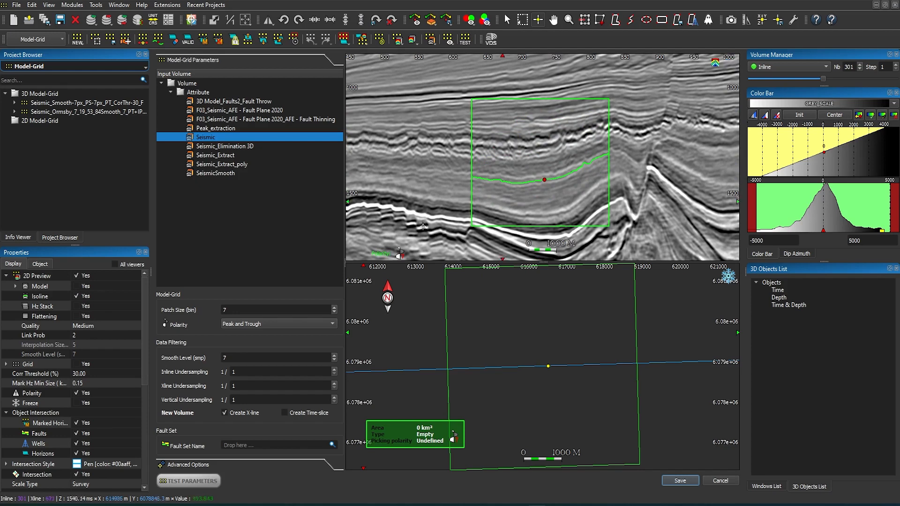
pyautogui.click(76, 296)
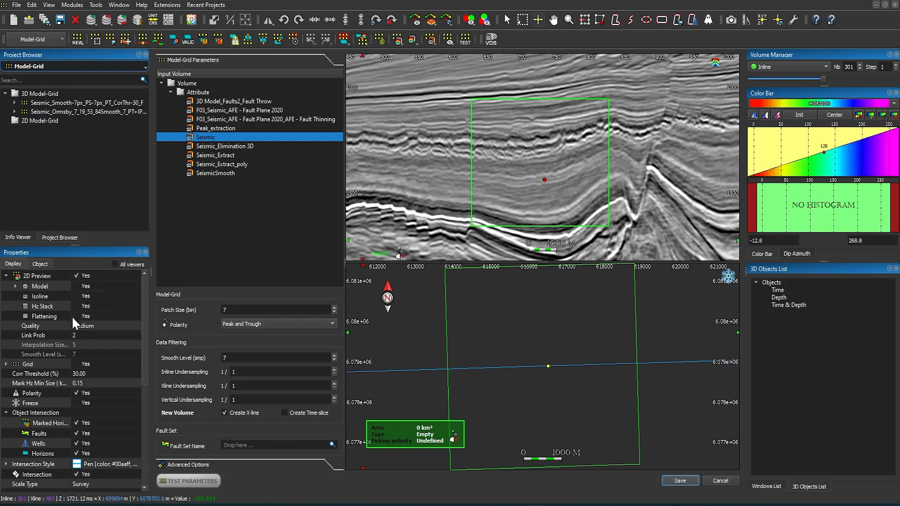
# Show the preview's Grid on the seismic section and examine its nodes and links up close
pyautogui.click(77, 364)
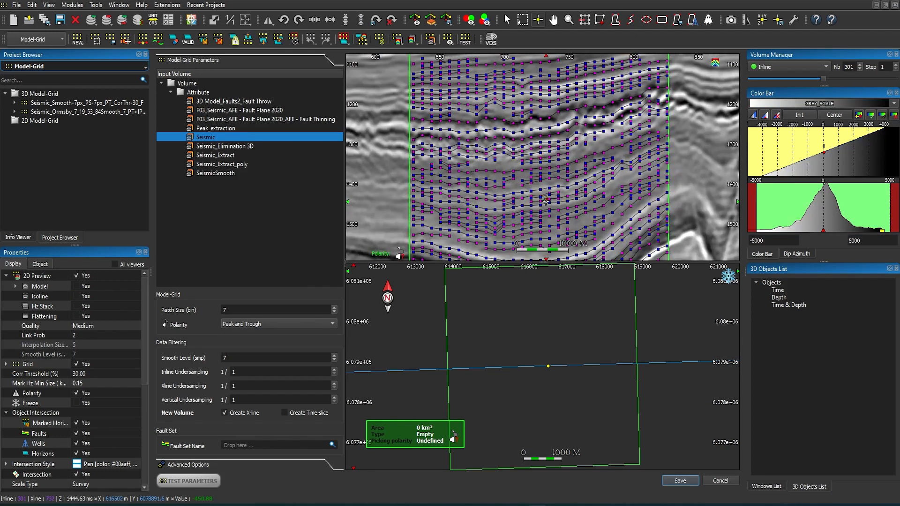
pyautogui.scroll(1, 546, 202)
pyautogui.scroll(1, 533, 215)
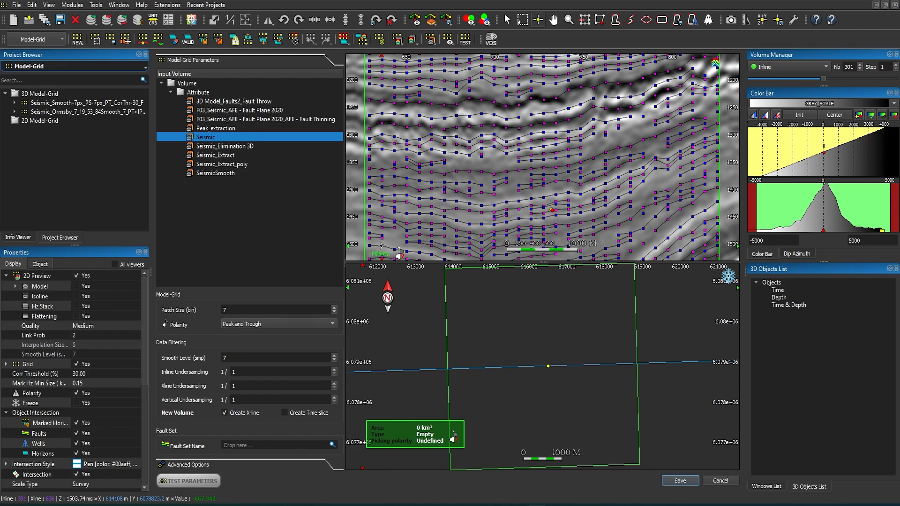
# Test the parameters with a patch size of 3 and restore the patch size to 7
pyautogui.doubleClick(242, 307)
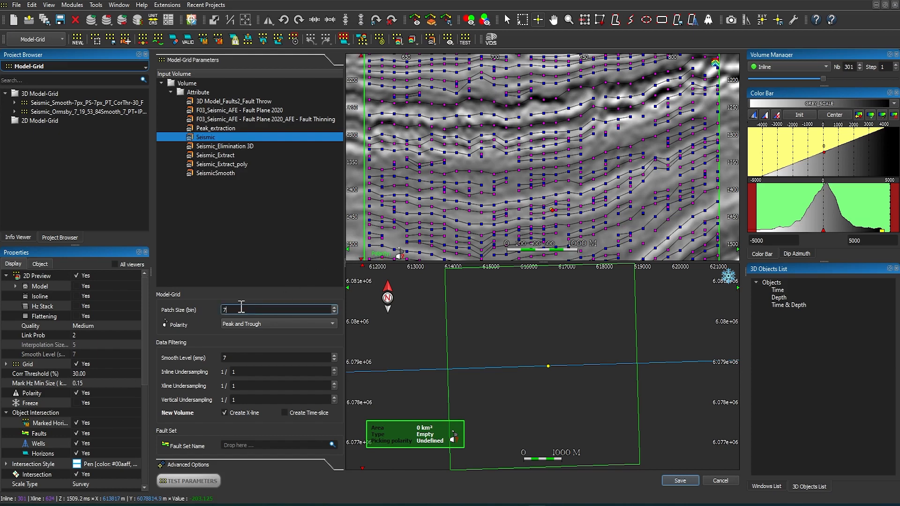
pyautogui.write('3')
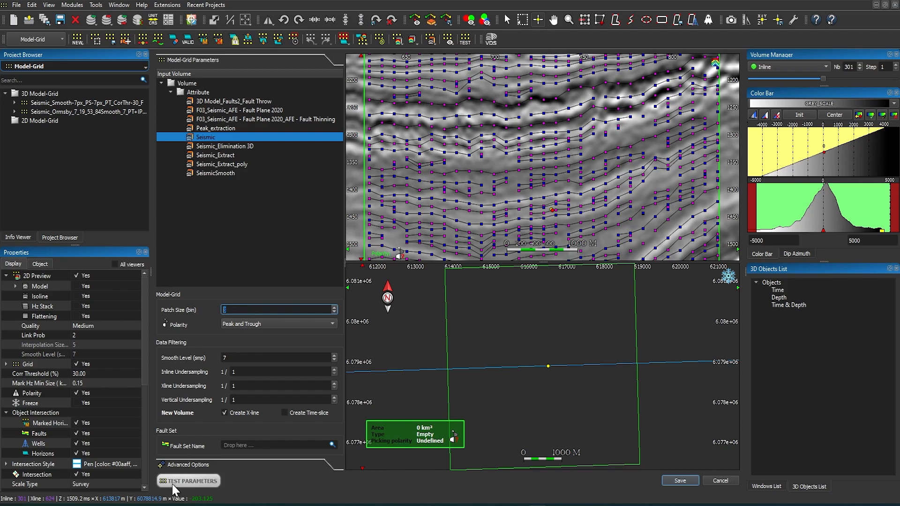
pyautogui.click(172, 483)
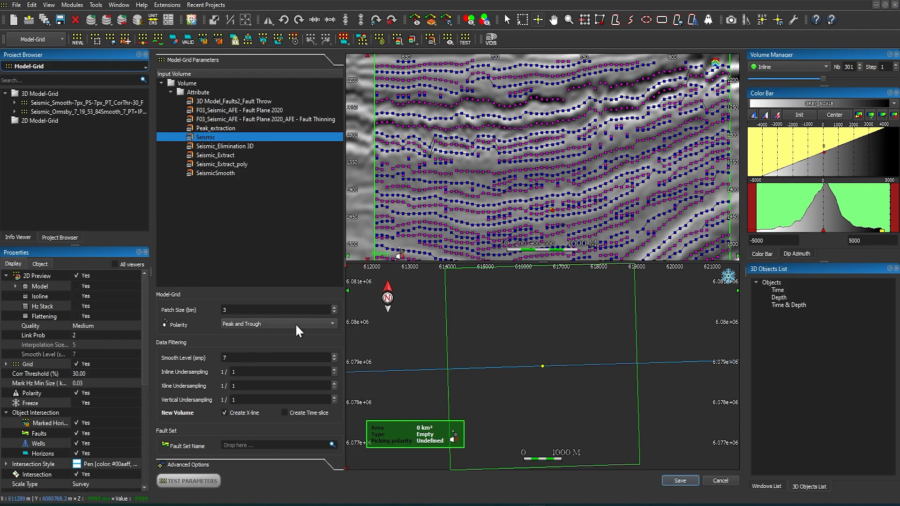
pyautogui.click(227, 310)
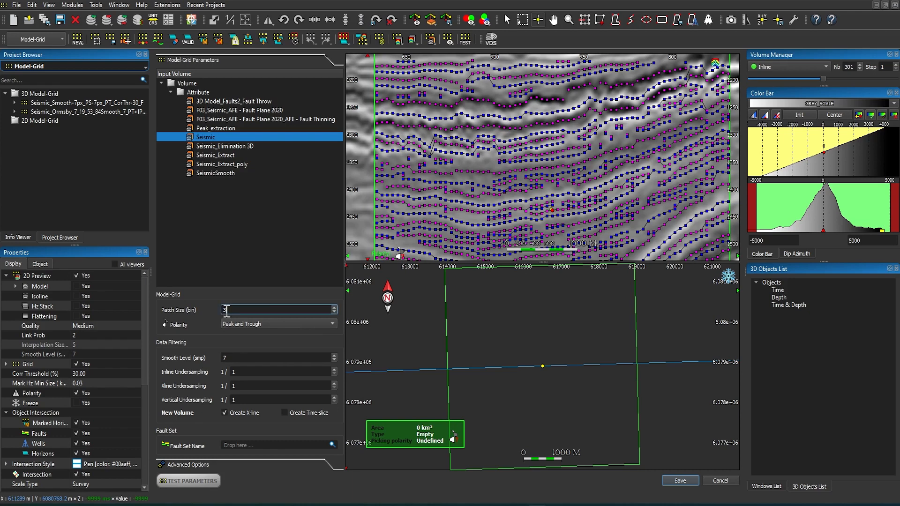
pyautogui.doubleClick(226, 310)
# Set the polarity to Zero Crossing and test the parameters on the section
pyautogui.click(265, 325)
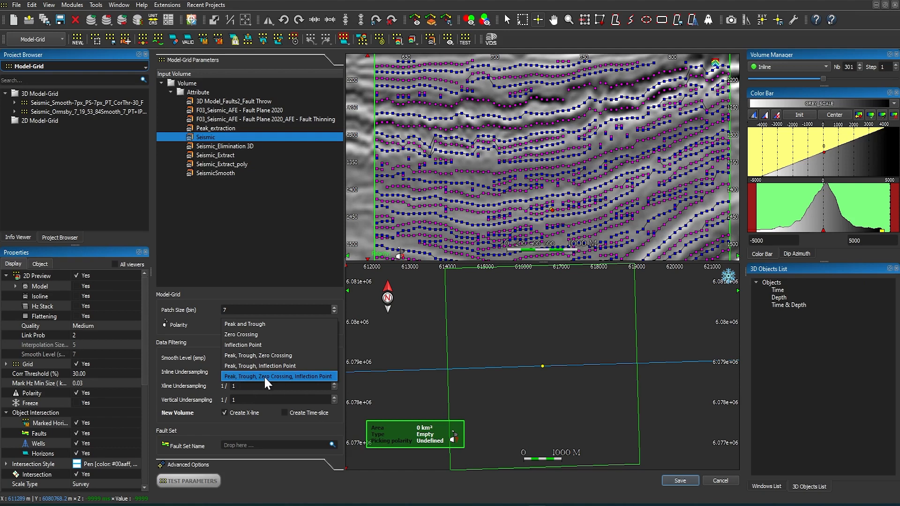
pyautogui.click(242, 339)
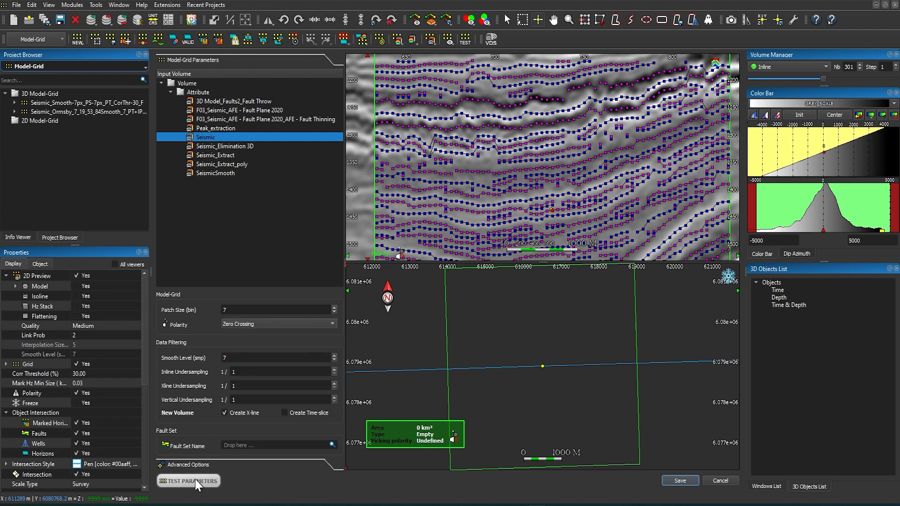
pyautogui.click(239, 328)
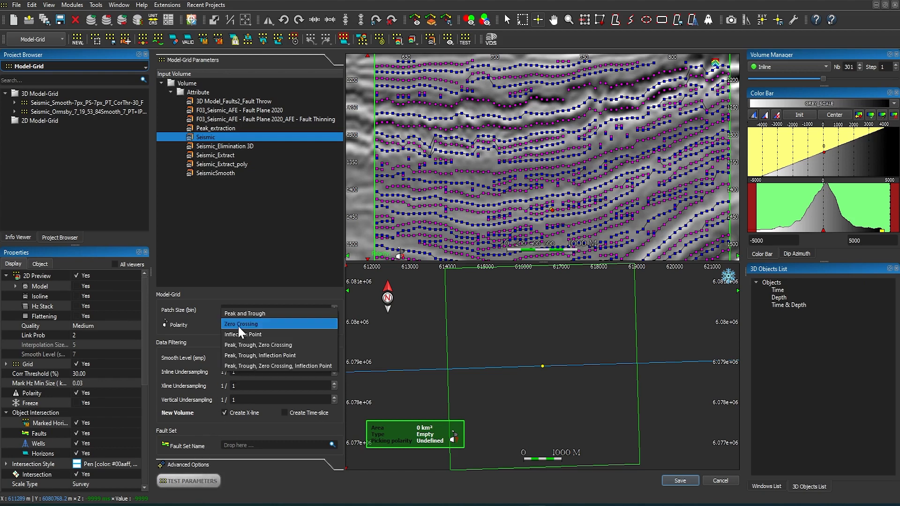
pyautogui.click(239, 313)
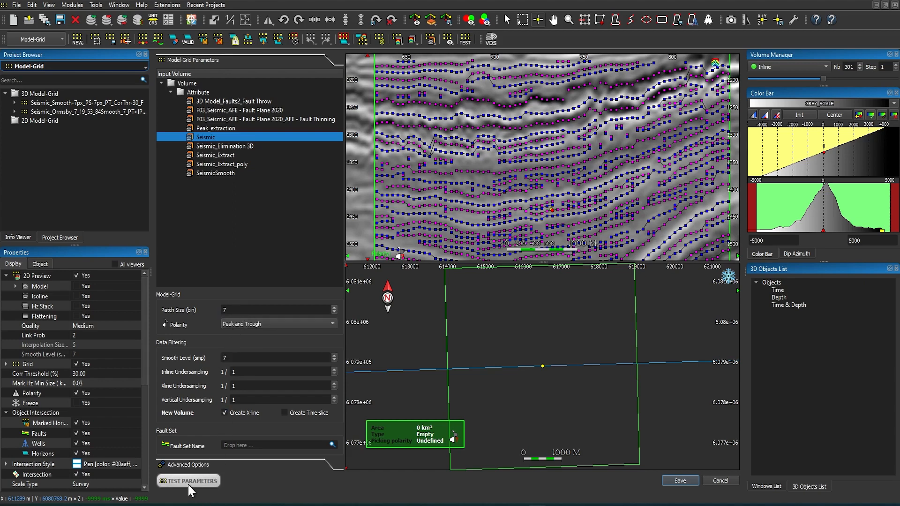
pyautogui.click(232, 327)
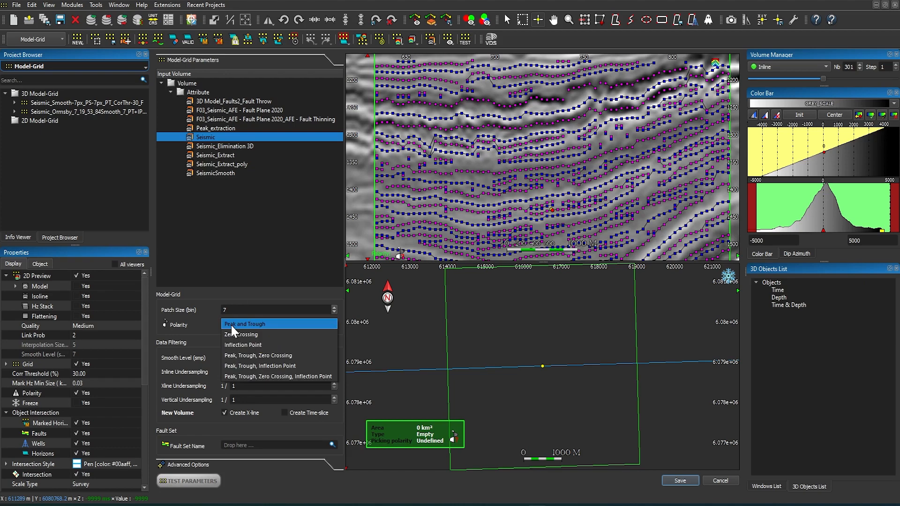
pyautogui.click(235, 334)
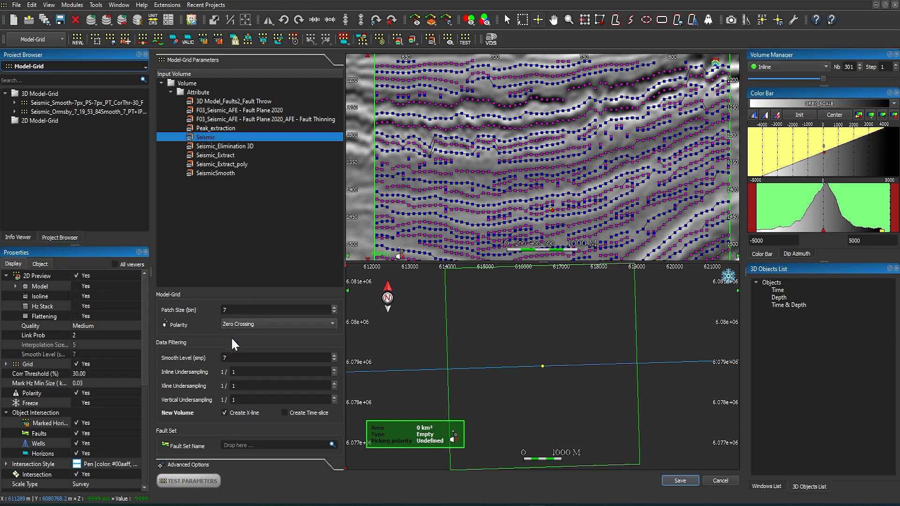
pyautogui.click(195, 484)
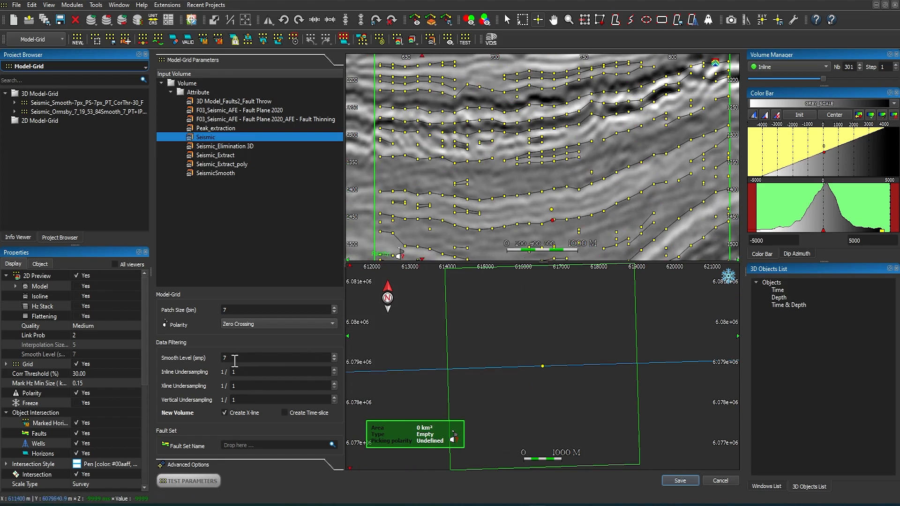
# Set the data filtering smooth level to 11 samples
pyautogui.doubleClick(235, 358)
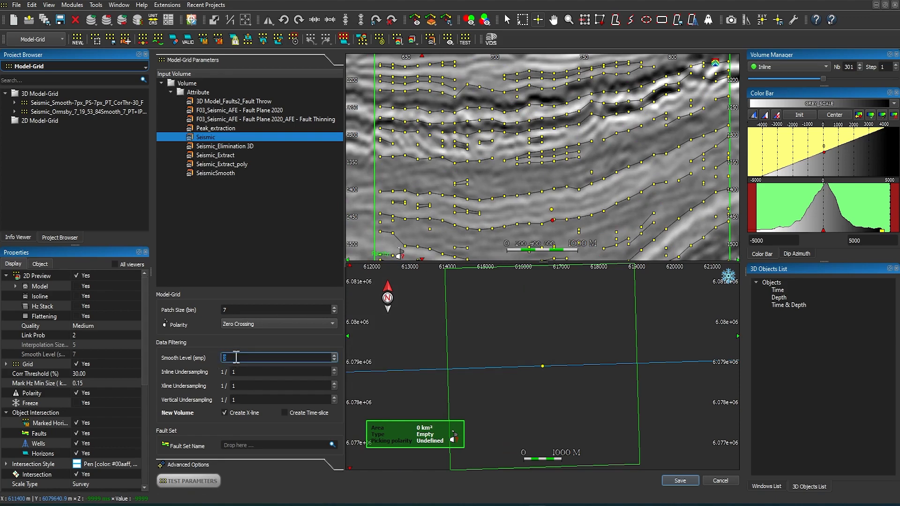
pyautogui.write('3')
pyautogui.hotkey('ctrl', 'z')
pyautogui.scroll(1, 259, 355)
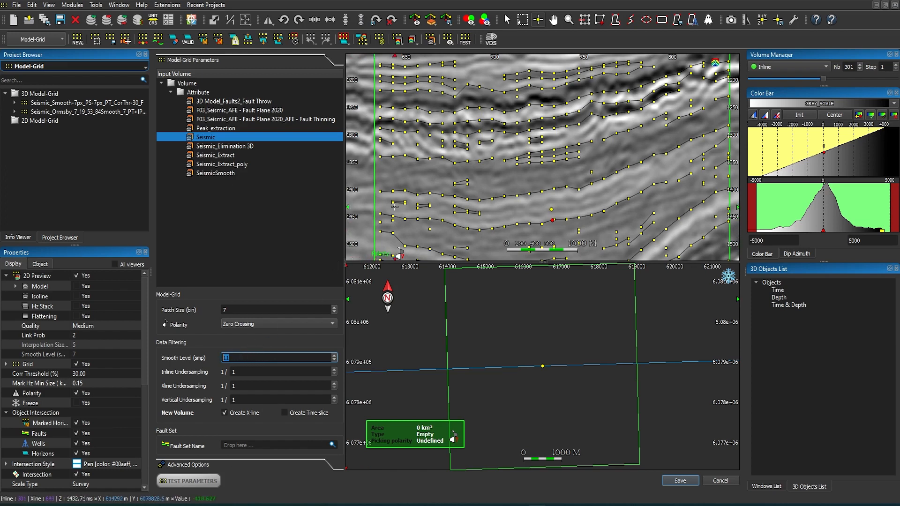
pyautogui.click(234, 372)
pyautogui.click(237, 386)
pyautogui.moveTo(237, 385); pyautogui.dragTo(229, 391)
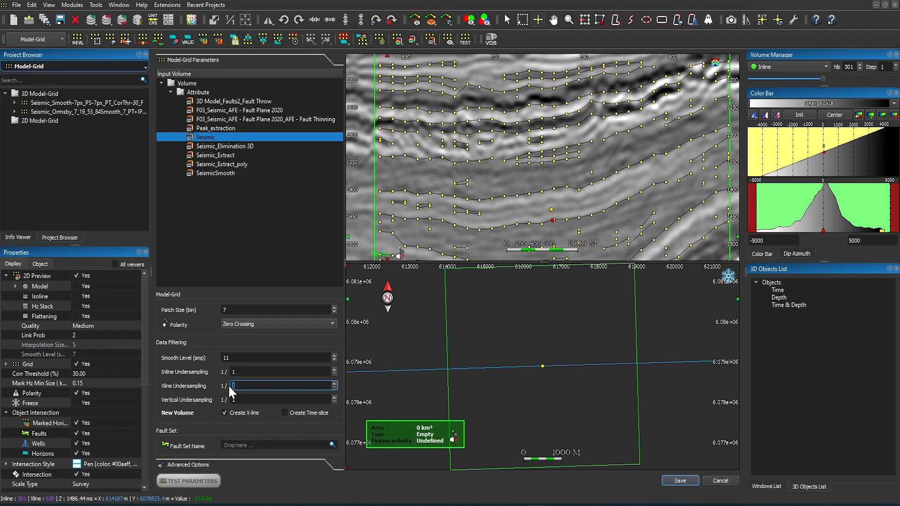
pyautogui.click(233, 400)
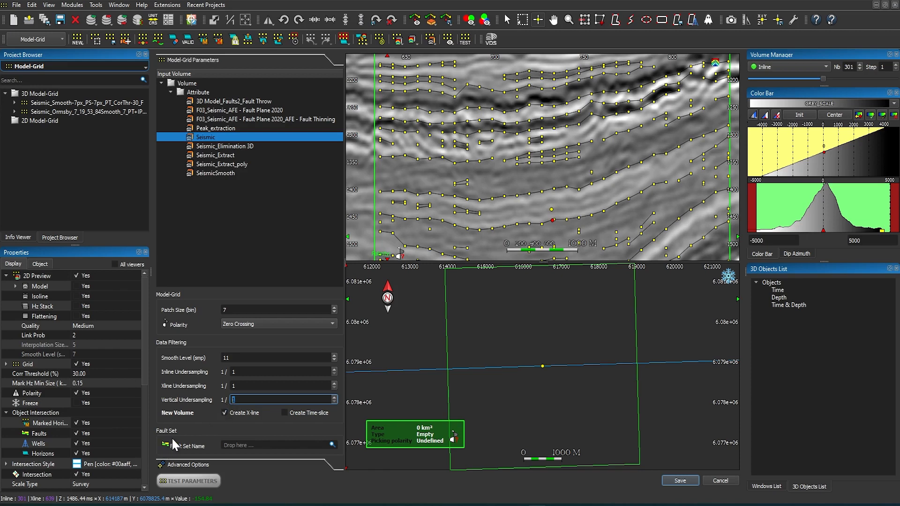
# List the available 3D fault sets and assign Eliis_Fault_set as the Model-Grid's fault set
pyautogui.click(332, 445)
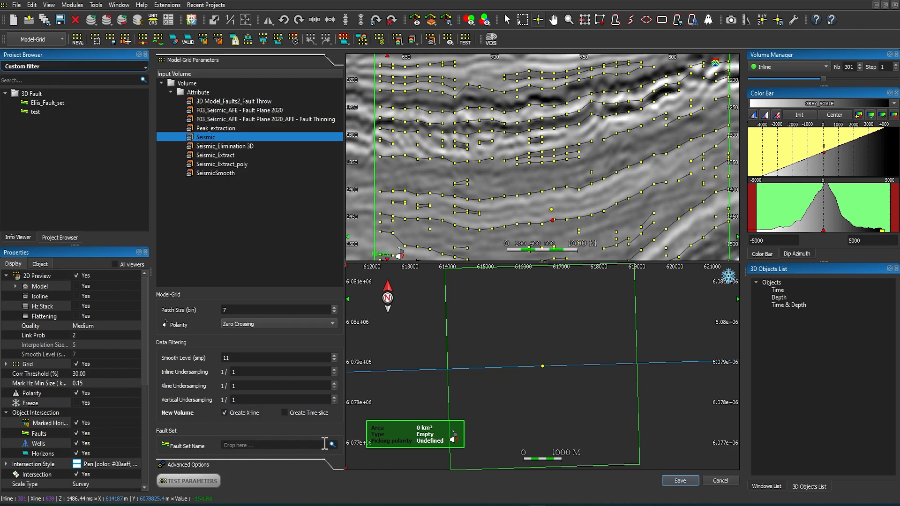
pyautogui.scroll(-3, 458, 159)
pyautogui.moveTo(458, 160); pyautogui.dragTo(568, 90, button='middle')
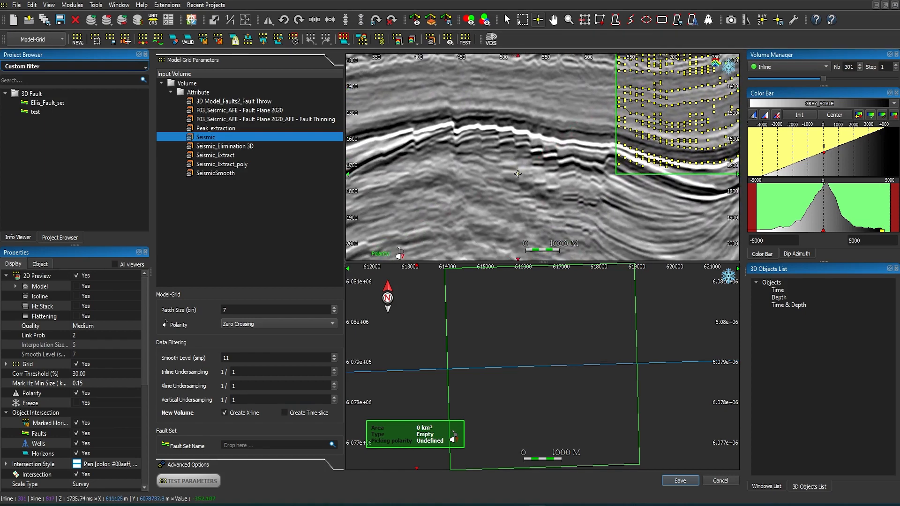
pyautogui.moveTo(20, 106); pyautogui.dragTo(238, 441)
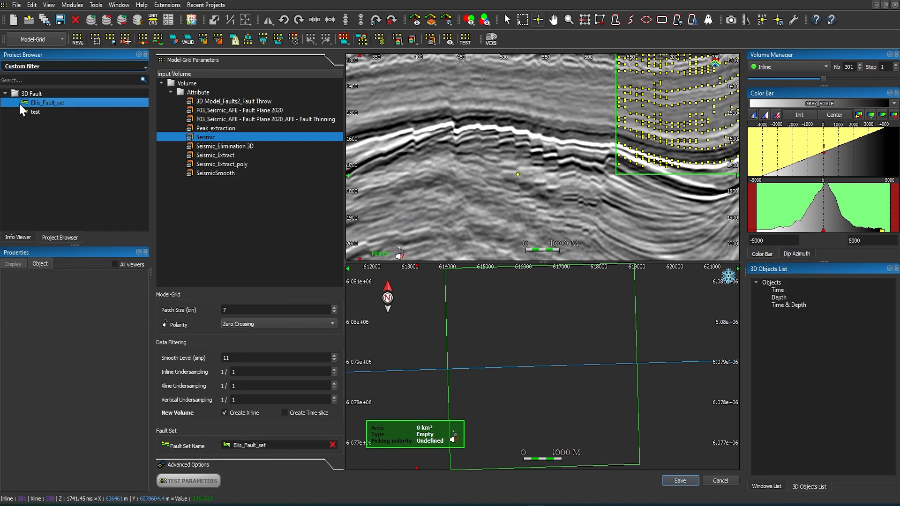
# Display Eliis_Fault_set on the seismic section and test the parameters over the faulted area, examining the grid links near the faults
pyautogui.moveTo(22, 103); pyautogui.dragTo(500, 156)
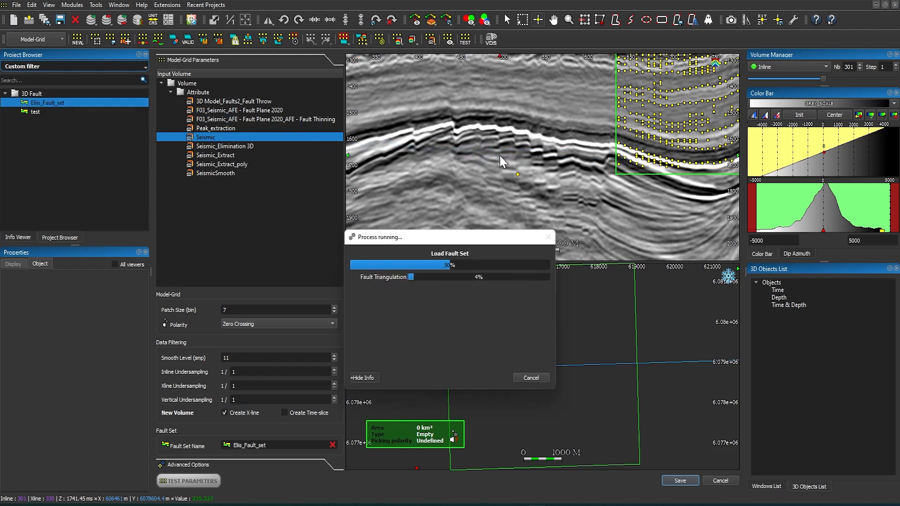
pyautogui.click(178, 483)
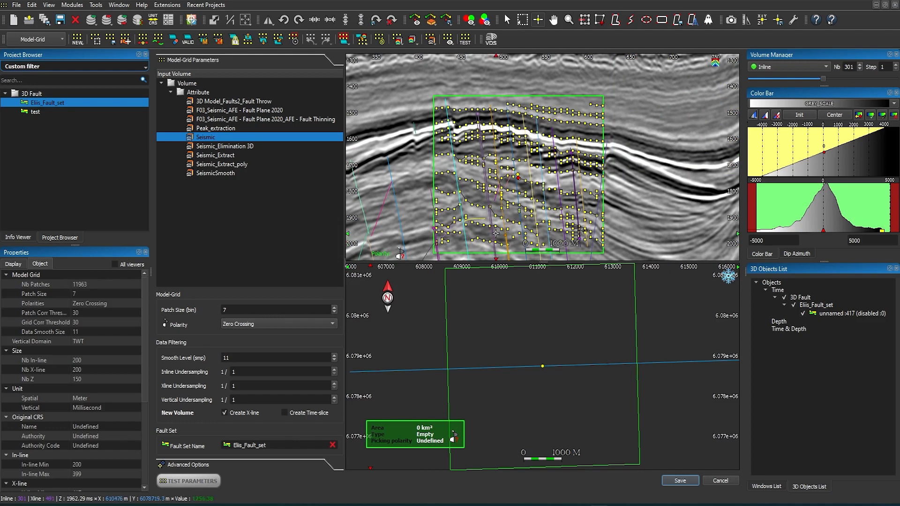
pyautogui.scroll(4, 493, 228)
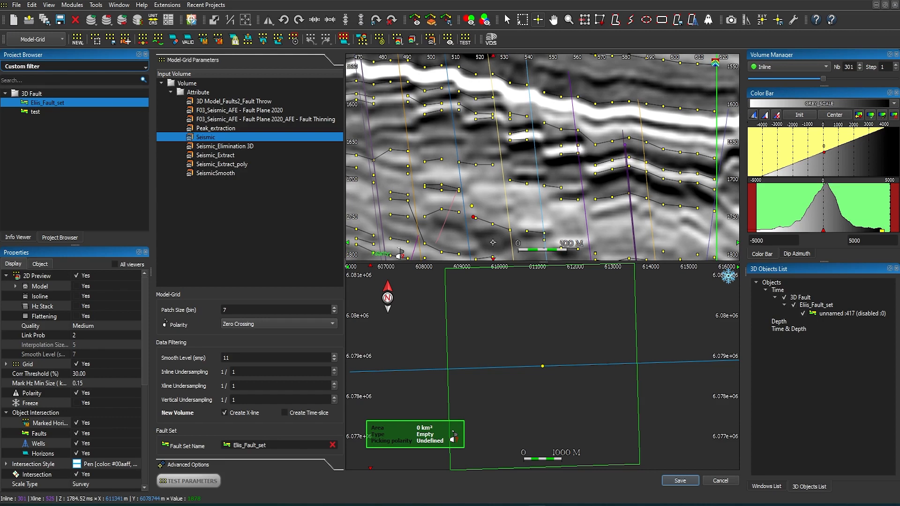
# Set the Model-Grid's vertical extension method to Between Horizons in the advanced options
pyautogui.click(189, 465)
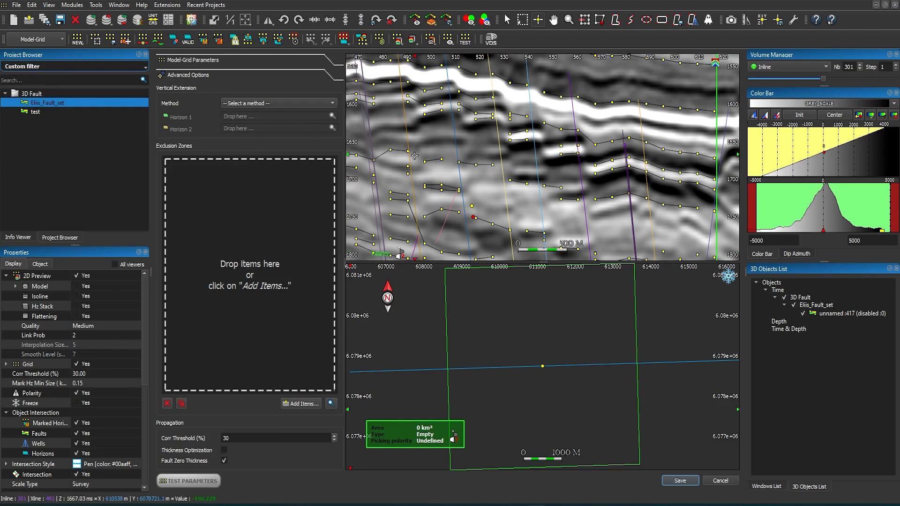
pyautogui.scroll(-5, 424, 137)
pyautogui.moveTo(424, 139); pyautogui.dragTo(407, 242, button='middle')
pyautogui.moveTo(512, 162); pyautogui.dragTo(452, 171, button='middle')
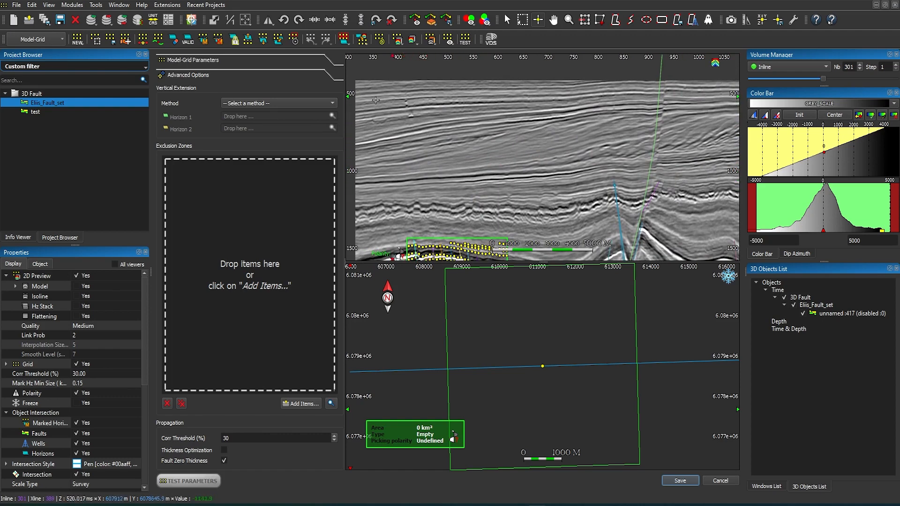
pyautogui.click(333, 103)
pyautogui.click(252, 116)
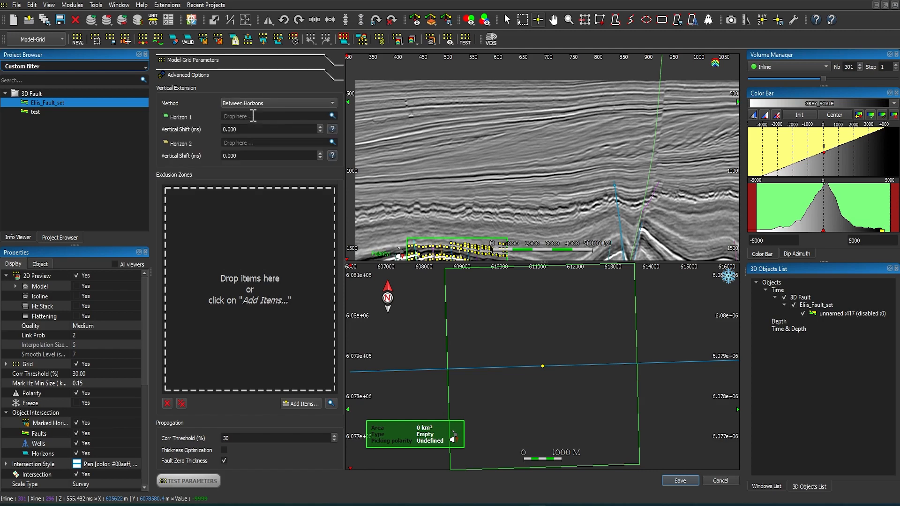
# List the available 3D horizons and assign MFS_542 as Horizon 1 and HST_498 as Horizon 2 of the vertical extension
pyautogui.click(332, 116)
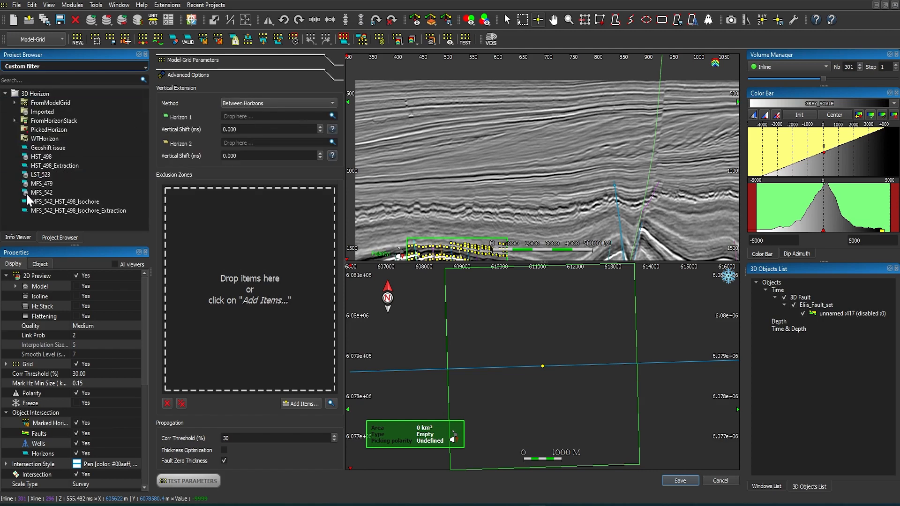
pyautogui.moveTo(42, 192); pyautogui.dragTo(247, 123)
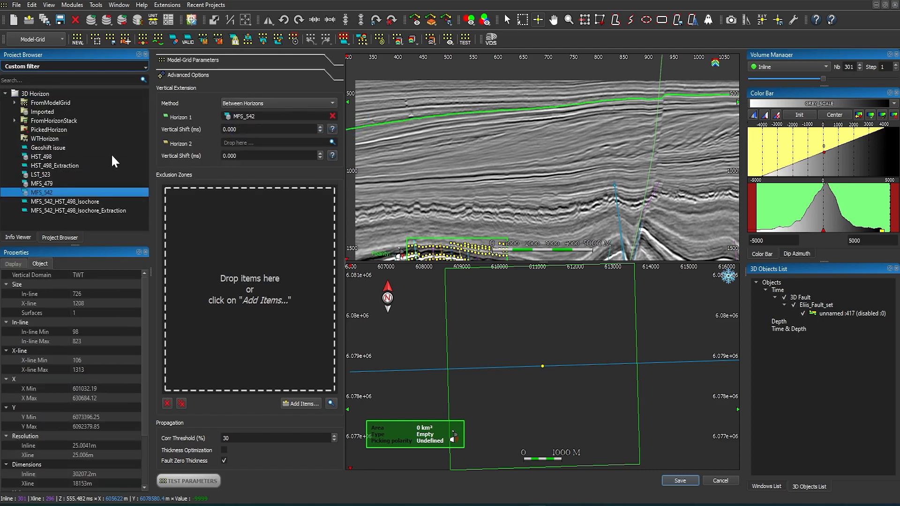
pyautogui.moveTo(31, 158); pyautogui.dragTo(256, 141)
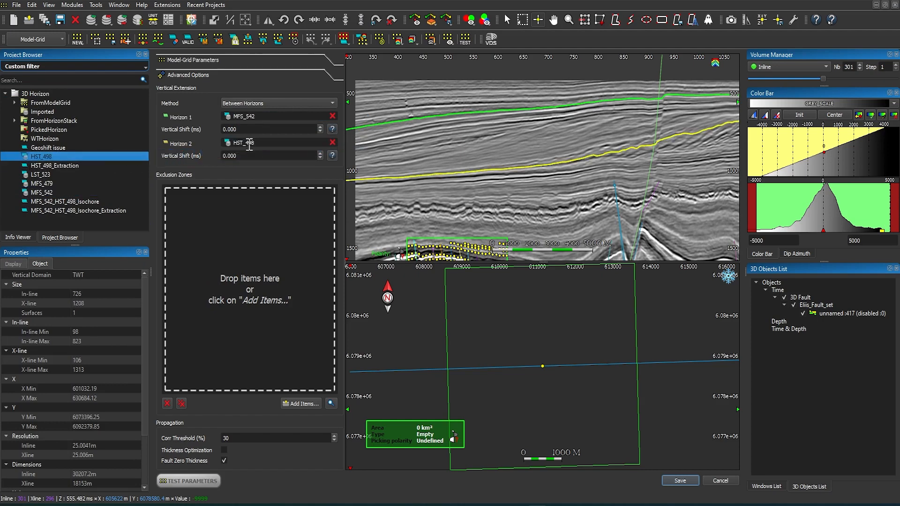
# Set the vertical shift of Horizon 1 to -9 ms
pyautogui.click(321, 127)
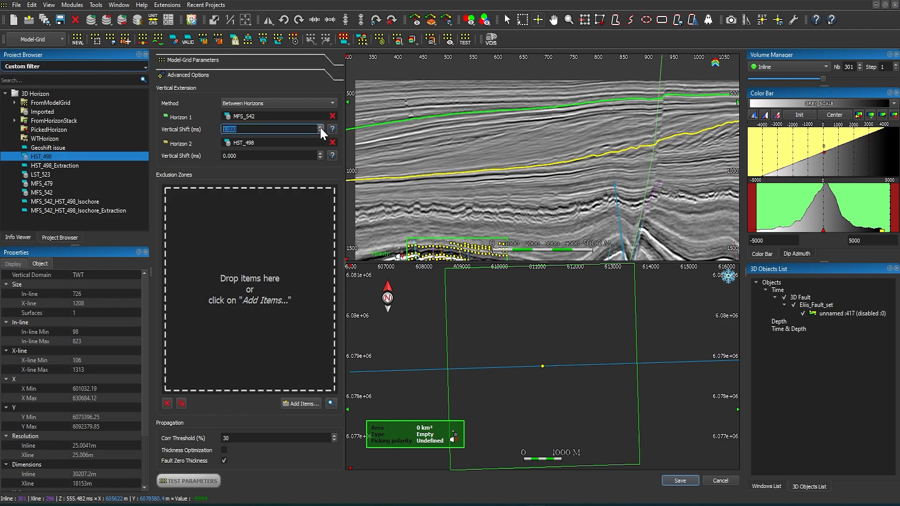
pyautogui.click(321, 129)
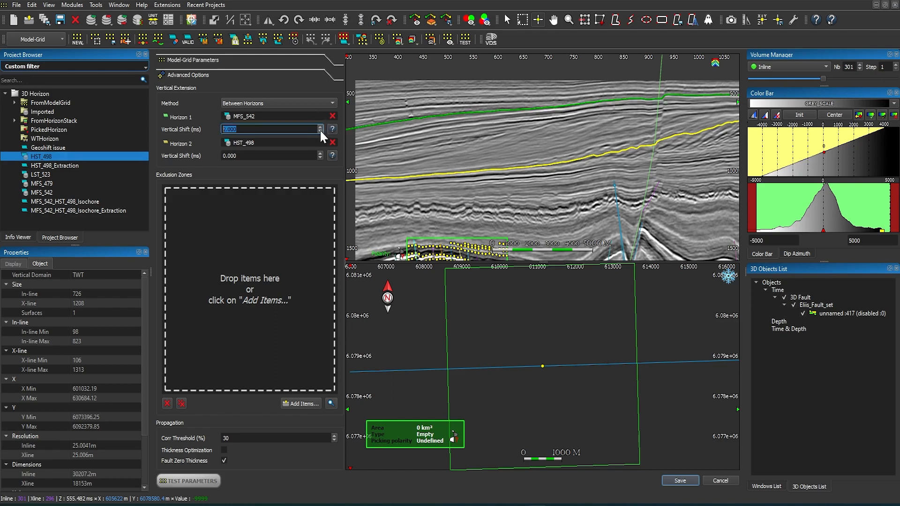
pyautogui.click(321, 131)
pyautogui.click(321, 131)
pyautogui.click(321, 131)
pyautogui.click(320, 131)
pyautogui.click(321, 131)
pyautogui.click(320, 132)
pyautogui.click(321, 131)
pyautogui.click(321, 131)
pyautogui.click(321, 131)
pyautogui.click(320, 131)
pyautogui.click(321, 132)
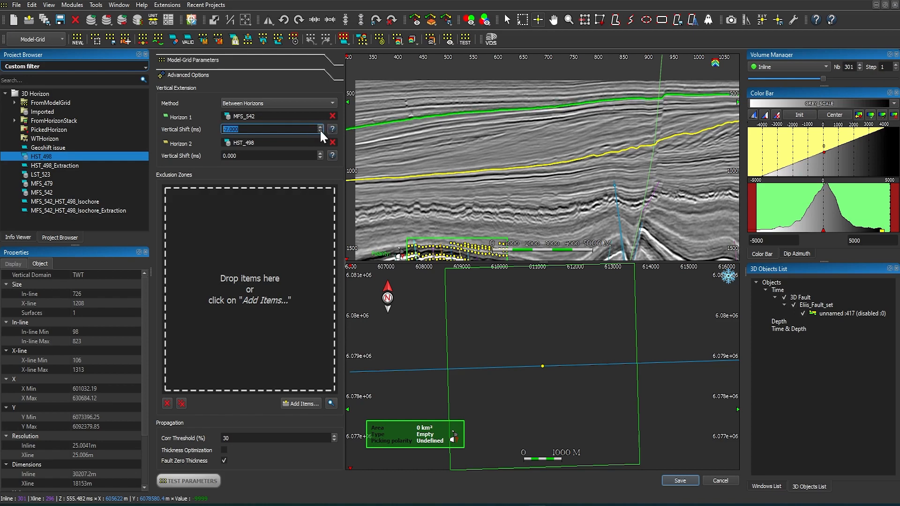
# Set the vertical shift of Horizon 2 to 8 ms
pyautogui.click(321, 154)
pyautogui.click(320, 154)
pyautogui.click(320, 154)
pyautogui.click(320, 153)
pyautogui.click(320, 154)
pyautogui.click(320, 154)
pyautogui.click(320, 154)
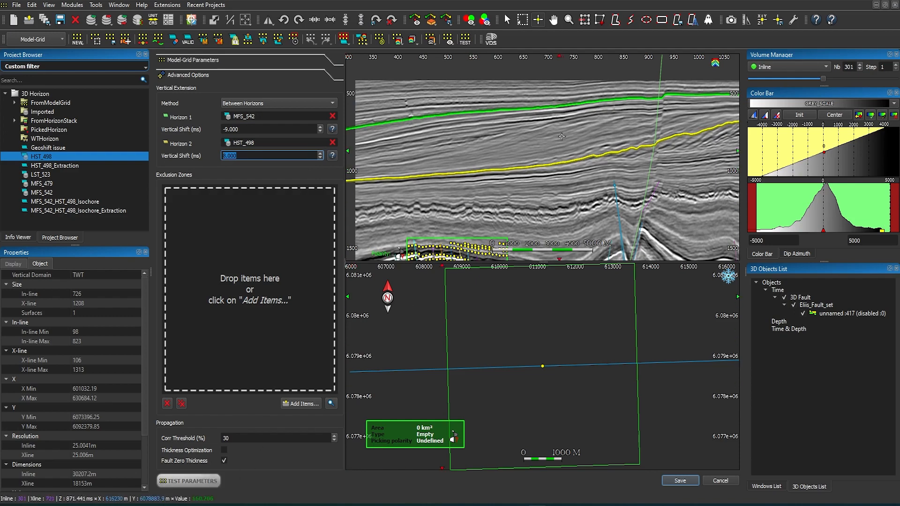
# Test the parameters at a point between the two horizons and examine the vertical limits of the grid
pyautogui.click(561, 139)
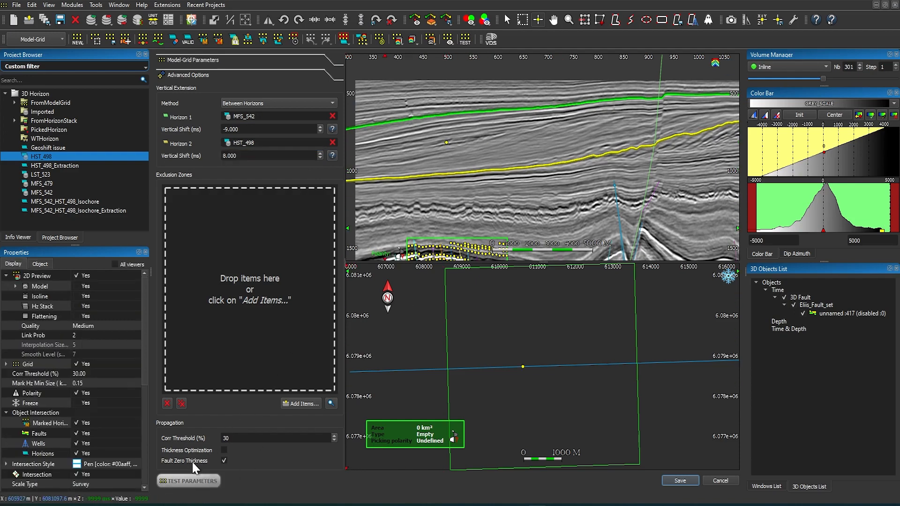
pyautogui.click(187, 478)
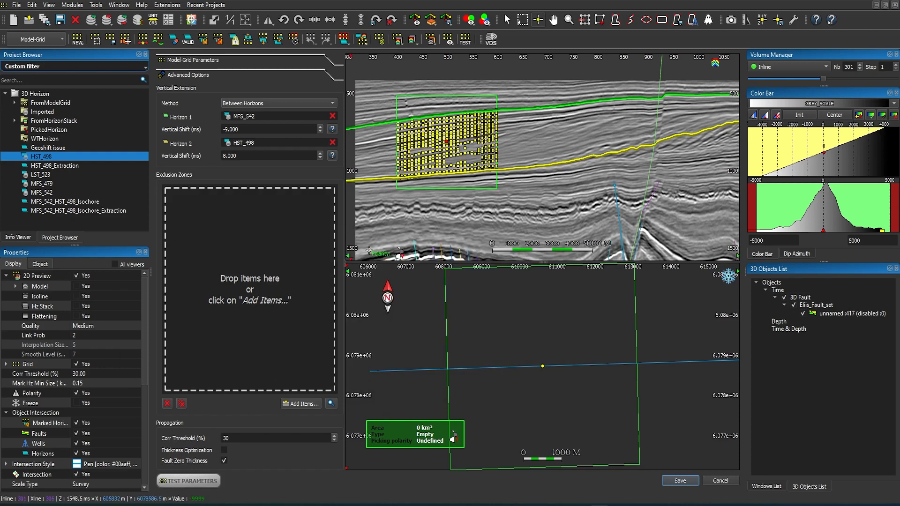
pyautogui.scroll(4, 492, 190)
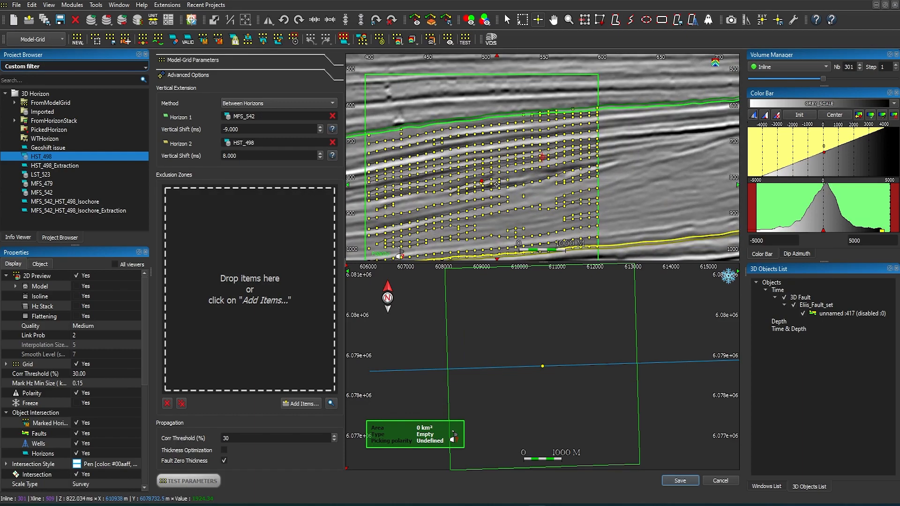
pyautogui.moveTo(501, 191); pyautogui.dragTo(543, 163, button='middle')
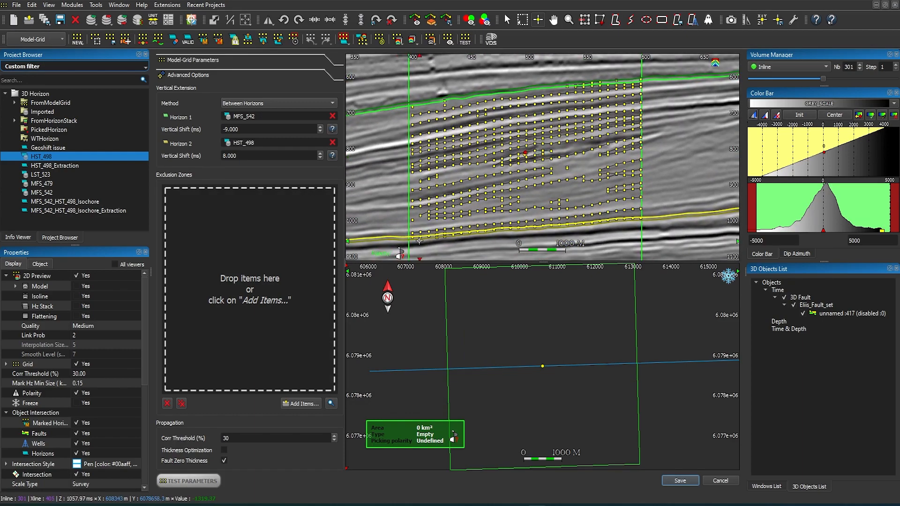
pyautogui.scroll(-3, 419, 241)
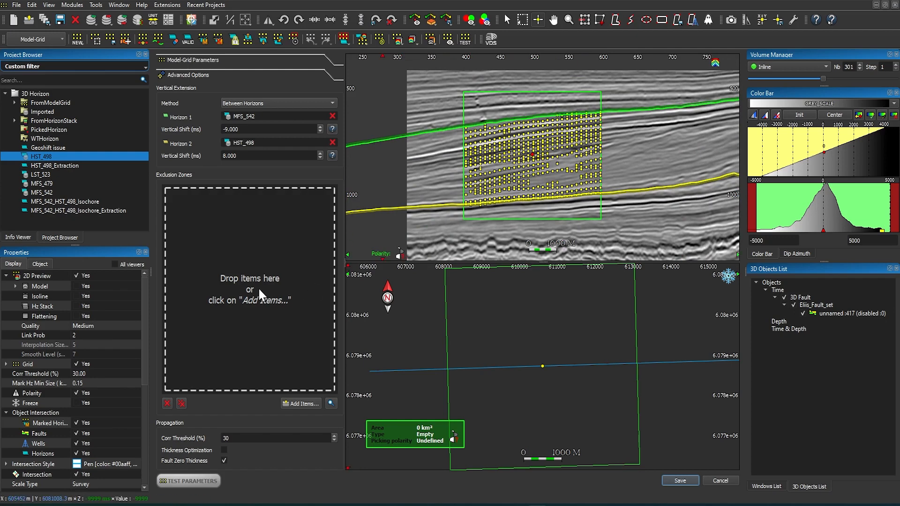
# Remove both horizons from the vertical extension settings
pyautogui.click(333, 116)
pyautogui.click(332, 143)
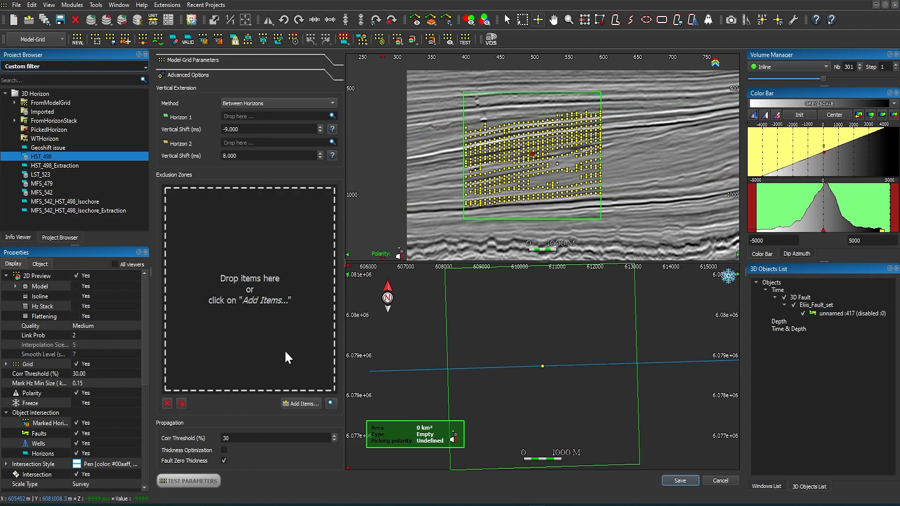
# Display inline 411 across the salt dome and add the 3D Multi-Z Salt10 as an exclusion zone
pyautogui.click(331, 404)
pyautogui.scroll(-3, 462, 203)
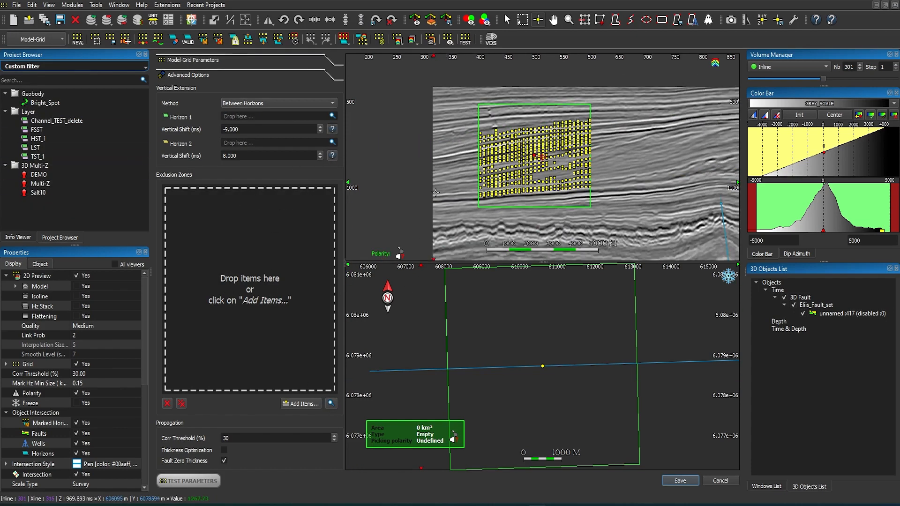
pyautogui.moveTo(536, 228); pyautogui.dragTo(435, 141, button='middle')
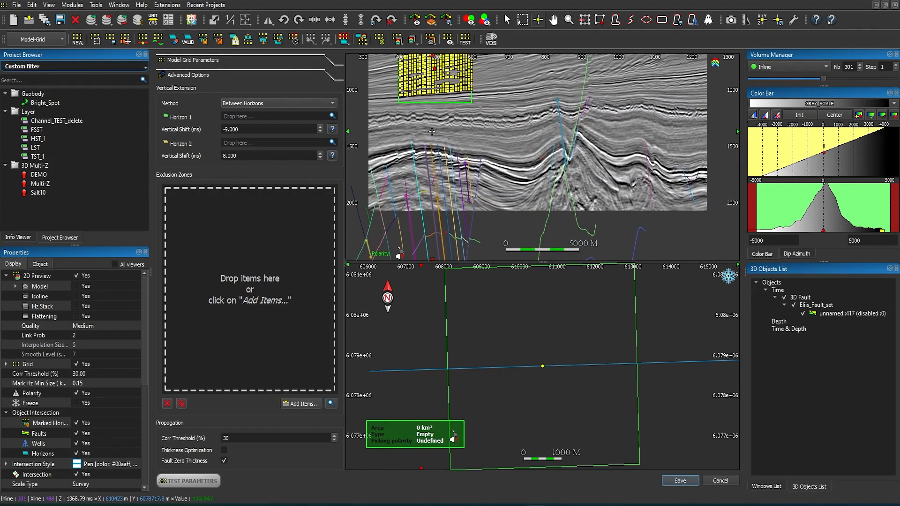
pyautogui.moveTo(822, 77); pyautogui.dragTo(862, 84)
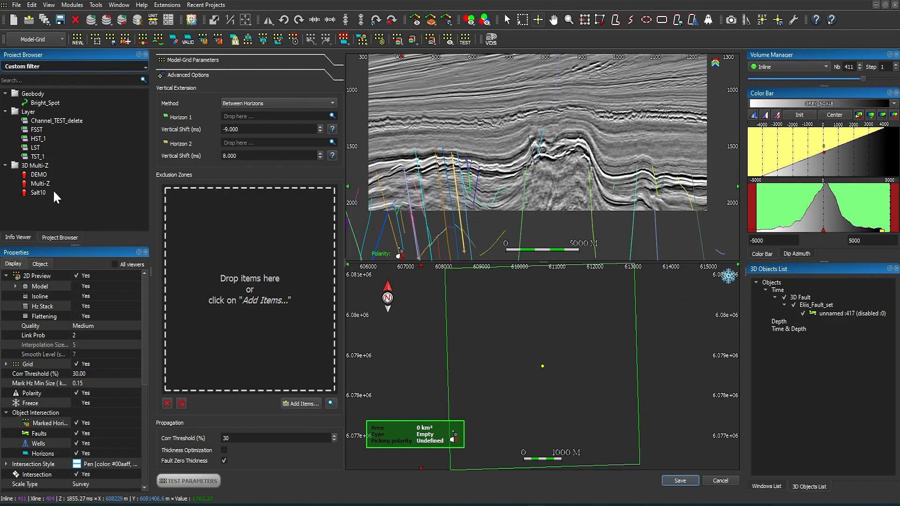
pyautogui.moveTo(37, 192); pyautogui.dragTo(196, 234)
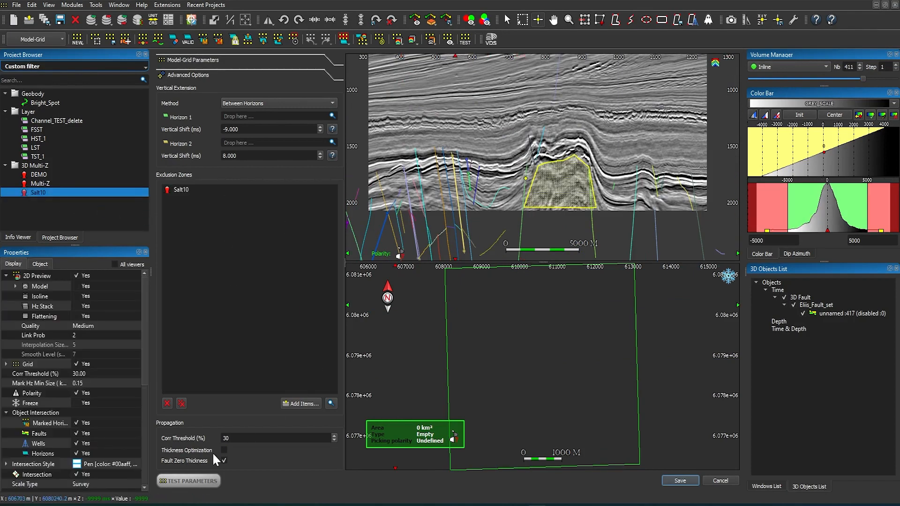
# Test the parameters at the flank of the salt dome and examine the grid around the excluded Salt10 body
pyautogui.click(187, 481)
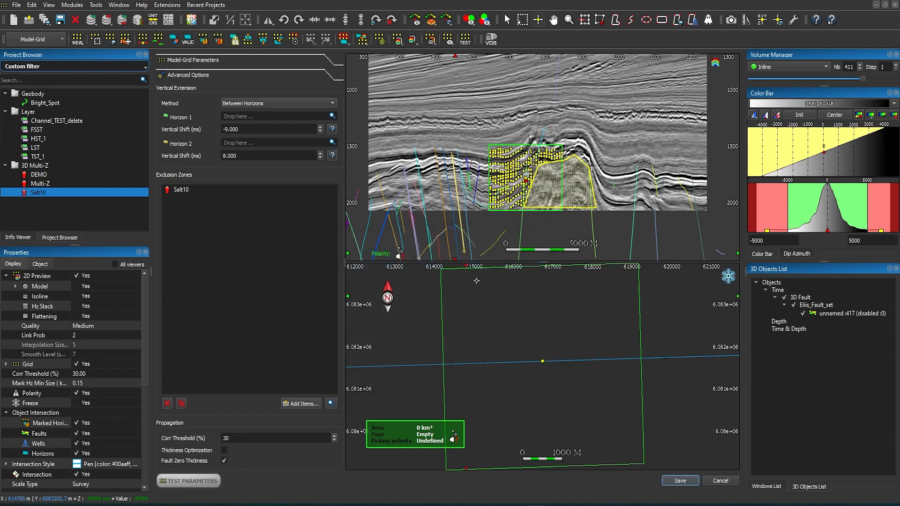
pyautogui.scroll(3, 529, 189)
pyautogui.scroll(3, 529, 186)
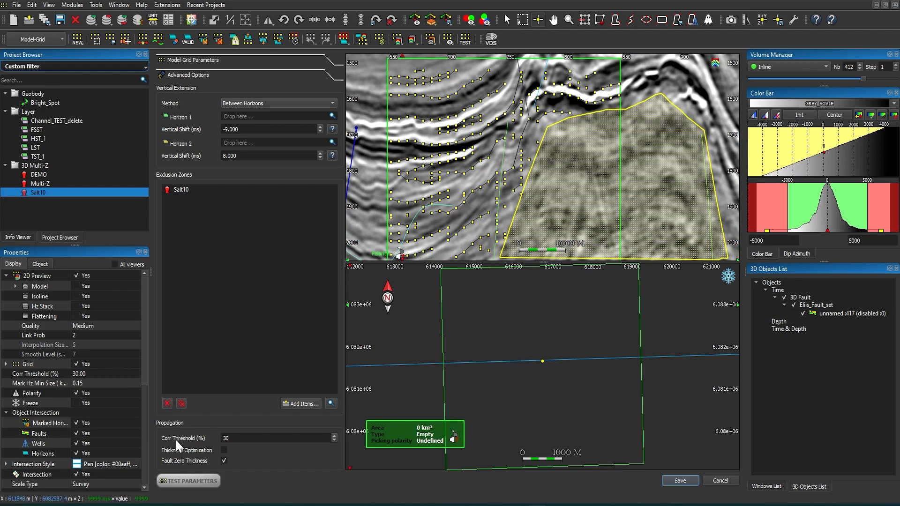
# Remove Salt10 from the exclusion zones
pyautogui.click(183, 192)
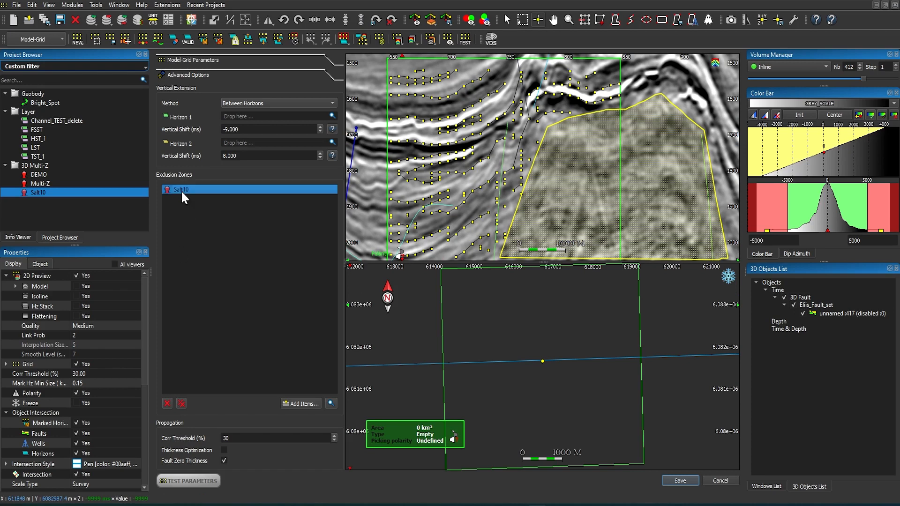
pyautogui.click(167, 403)
# Test the parameters with the 30% correlation threshold on the layered interval above the faults and examine the grid links
pyautogui.doubleClick(227, 438)
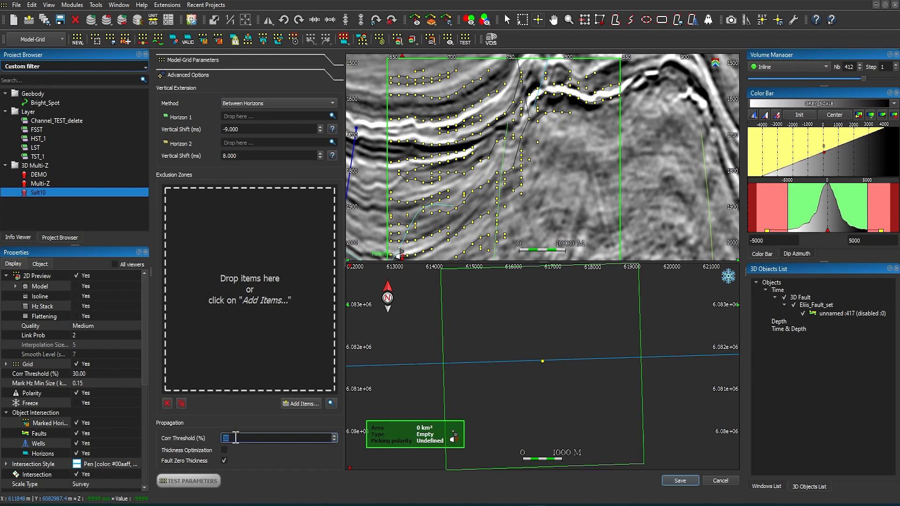
pyautogui.scroll(-4, 571, 138)
pyautogui.moveTo(507, 157); pyautogui.dragTo(535, 230, button='middle')
pyautogui.moveTo(461, 146); pyautogui.dragTo(514, 154, button='middle')
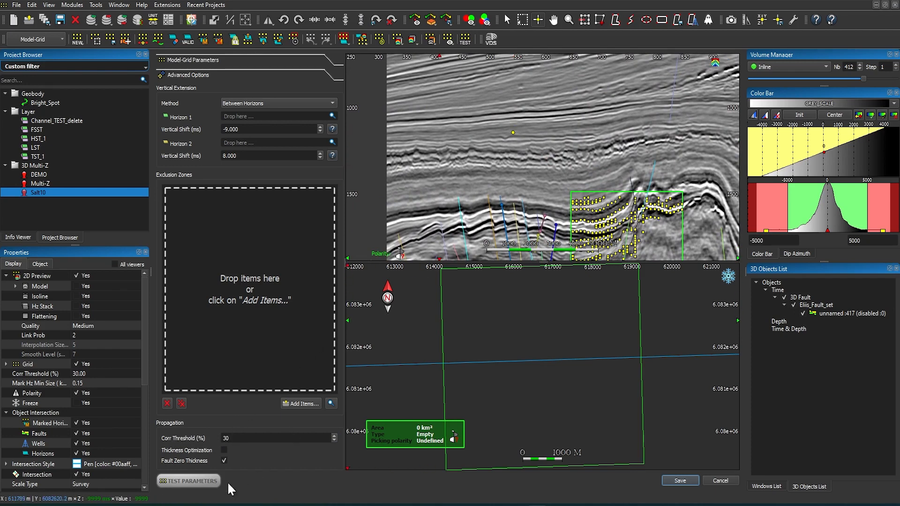
pyautogui.click(196, 483)
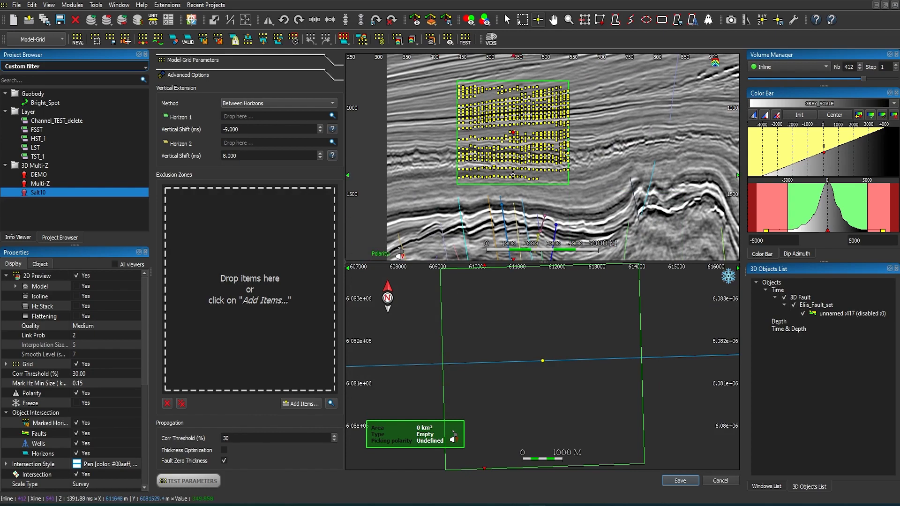
pyautogui.scroll(3, 523, 164)
pyautogui.scroll(3, 520, 169)
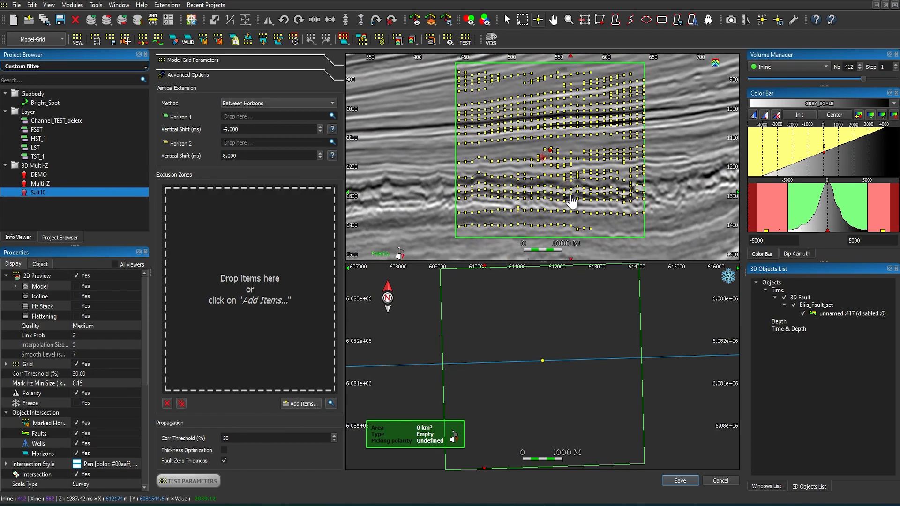
pyautogui.scroll(3, 570, 187)
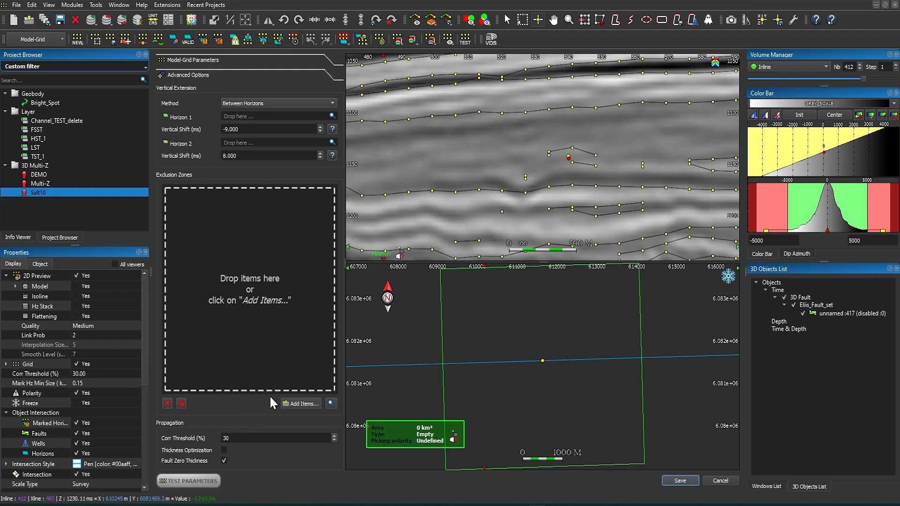
# Set the correlation threshold to 10% and test the parameters over the same area
pyautogui.scroll(-2, 435, 227)
pyautogui.doubleClick(262, 436)
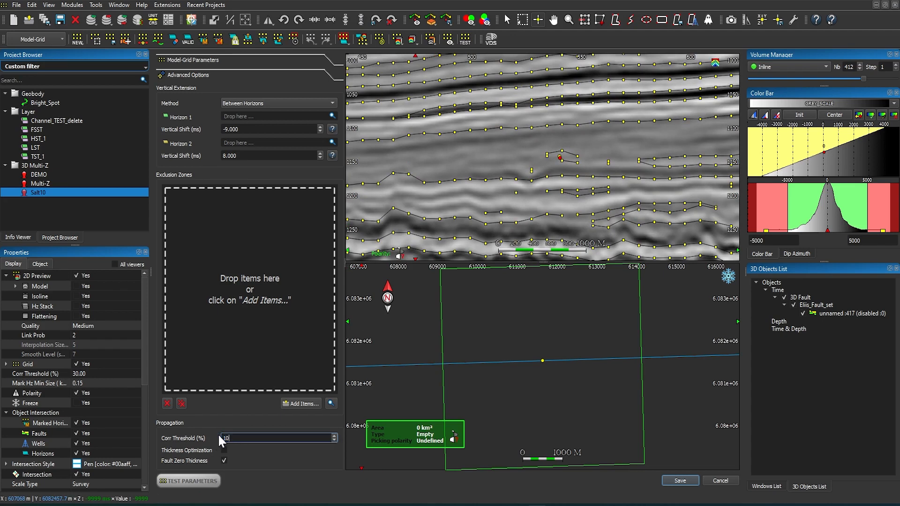
pyautogui.click(192, 480)
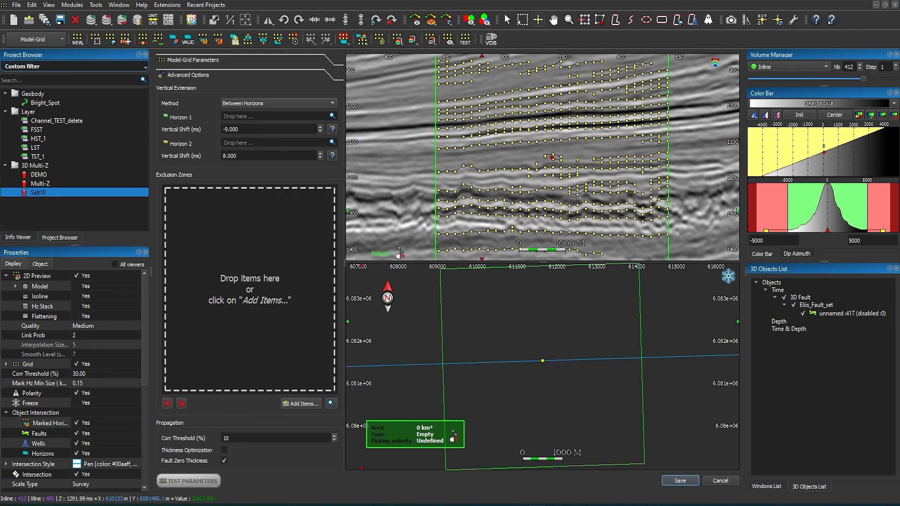
pyautogui.moveTo(517, 211); pyautogui.dragTo(498, 209, button='middle')
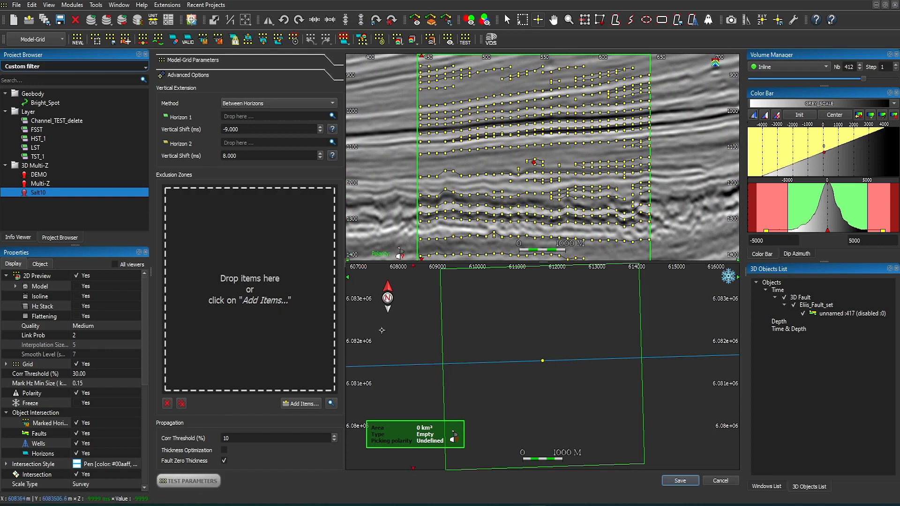
# Set the correlation threshold to 80%, test the parameters over the same area and examine the links between grid points
pyautogui.doubleClick(232, 438)
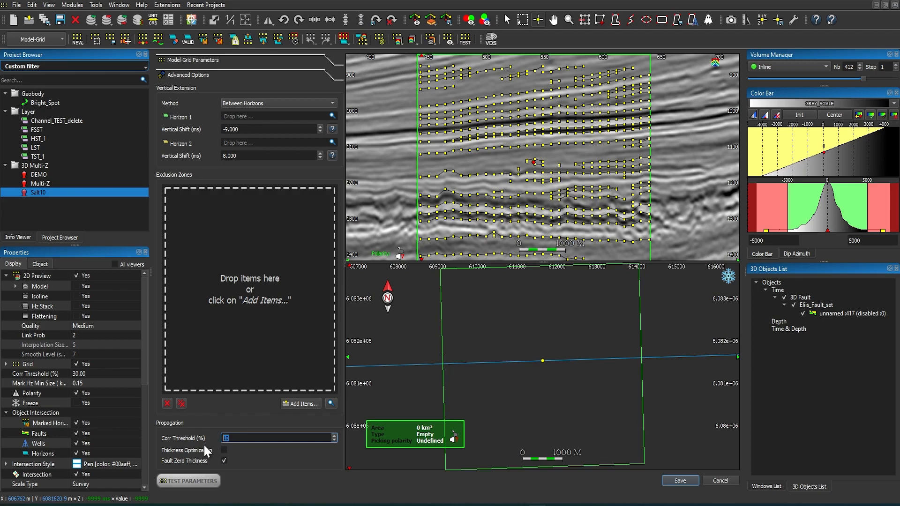
pyautogui.click(204, 482)
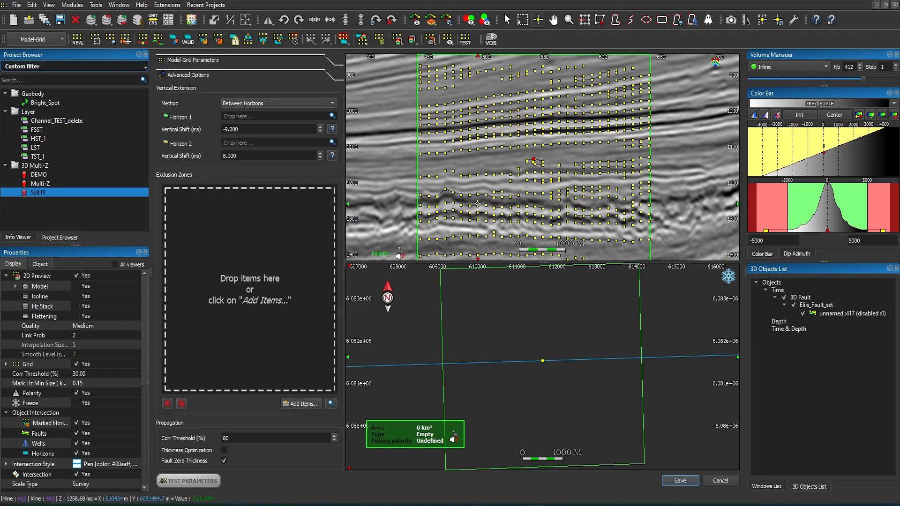
pyautogui.scroll(1, 531, 227)
pyautogui.scroll(3, 531, 226)
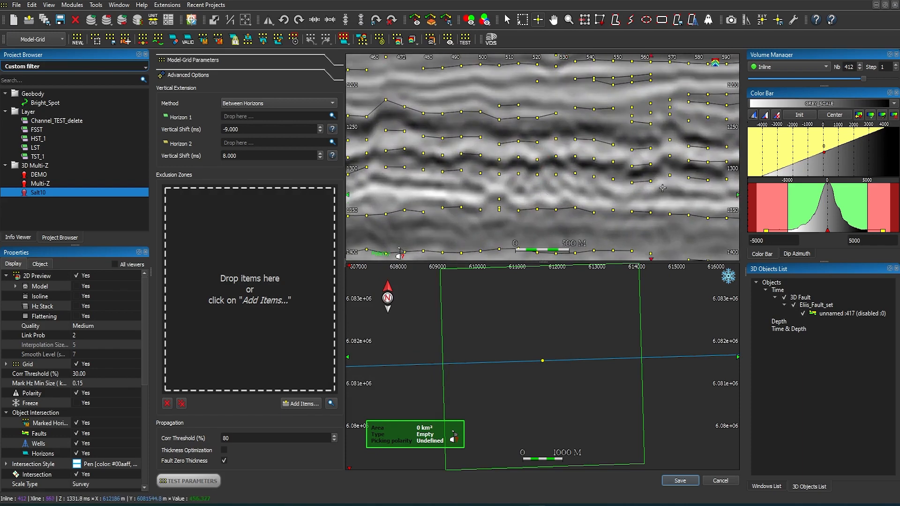
pyautogui.scroll(-2, 547, 192)
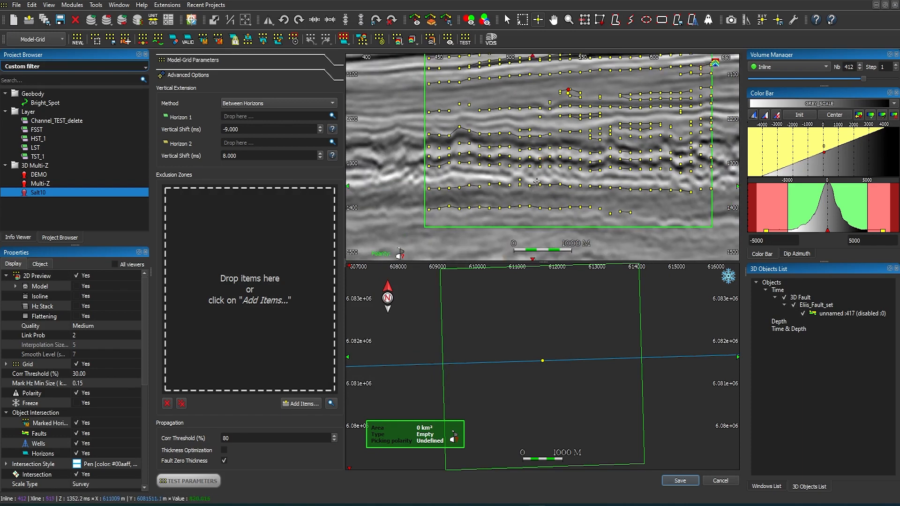
# Set the correlation threshold to 30% and test the parameters over the same area
pyautogui.scroll(-5, 546, 193)
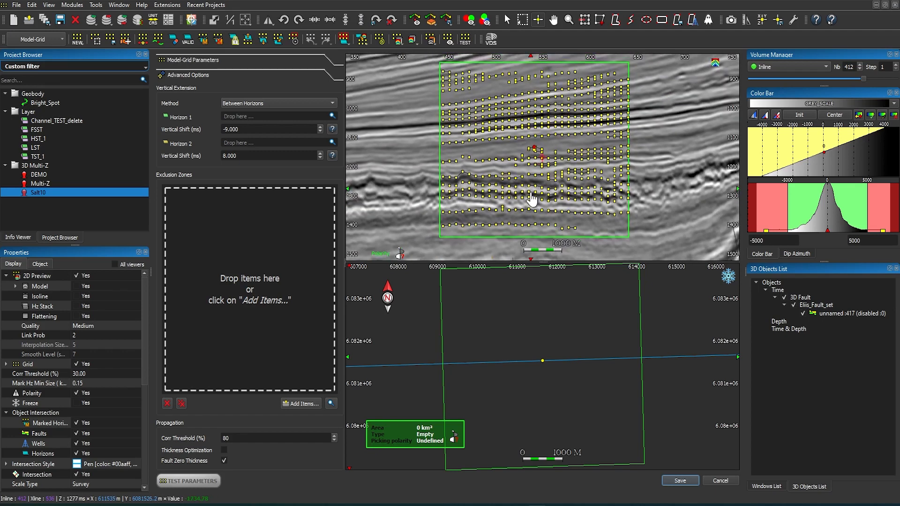
pyautogui.scroll(3, 529, 192)
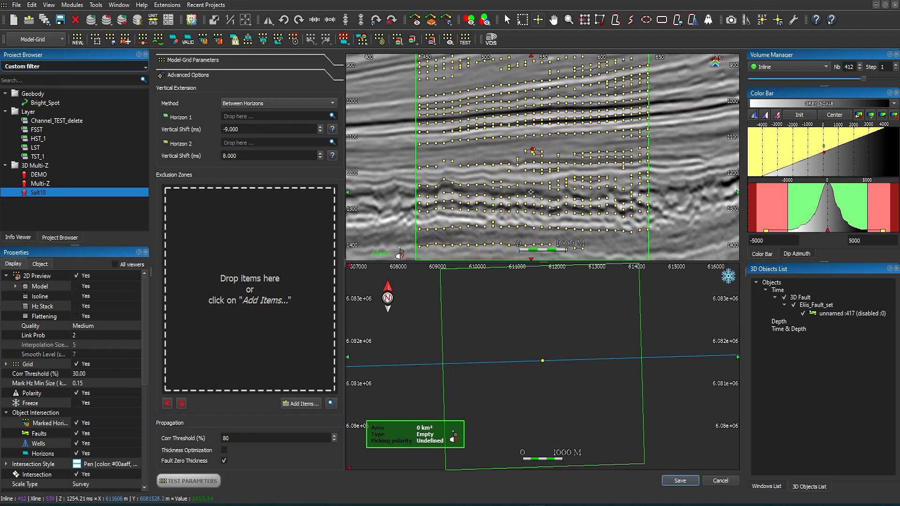
pyautogui.click(235, 438)
pyautogui.moveTo(234, 438); pyautogui.dragTo(218, 445)
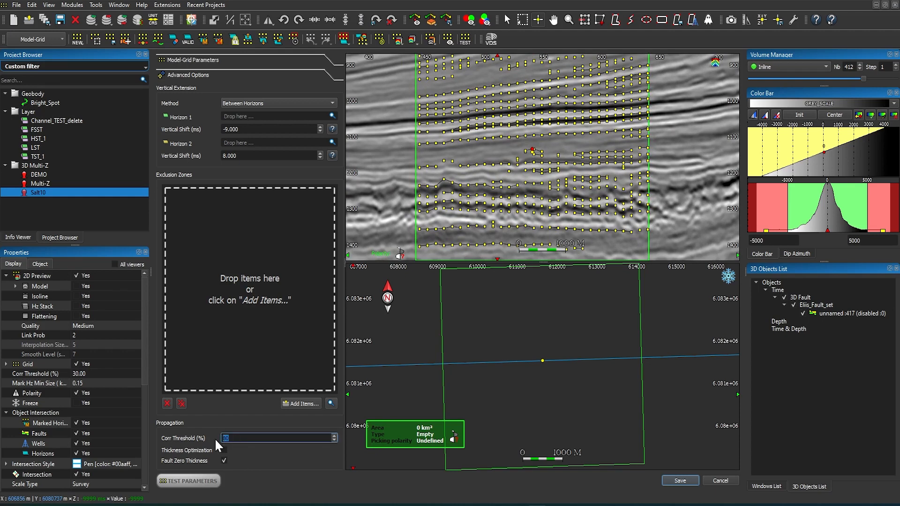
pyautogui.click(187, 481)
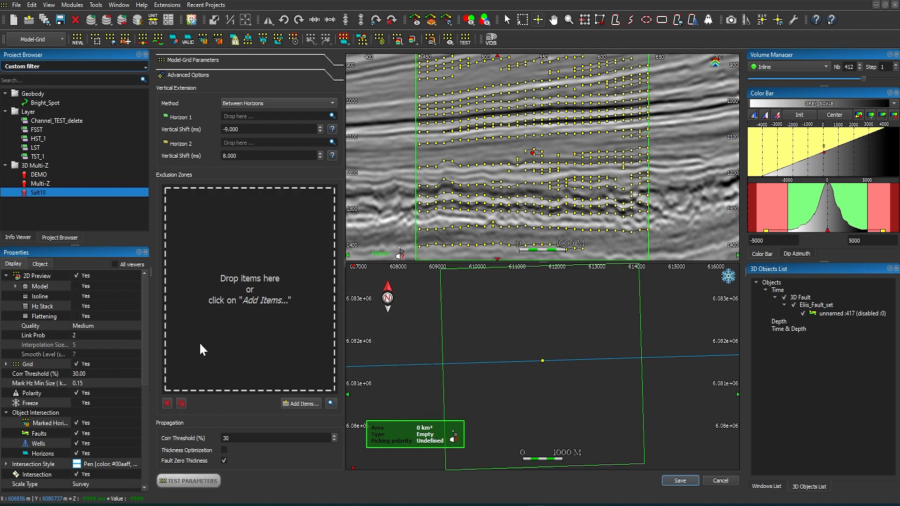
# Go back to the main Model-Grid parameters, examine the model preview and save the 3D Model-Grid as SeismicSmoothCopy_7_ZC_F
pyautogui.click(216, 60)
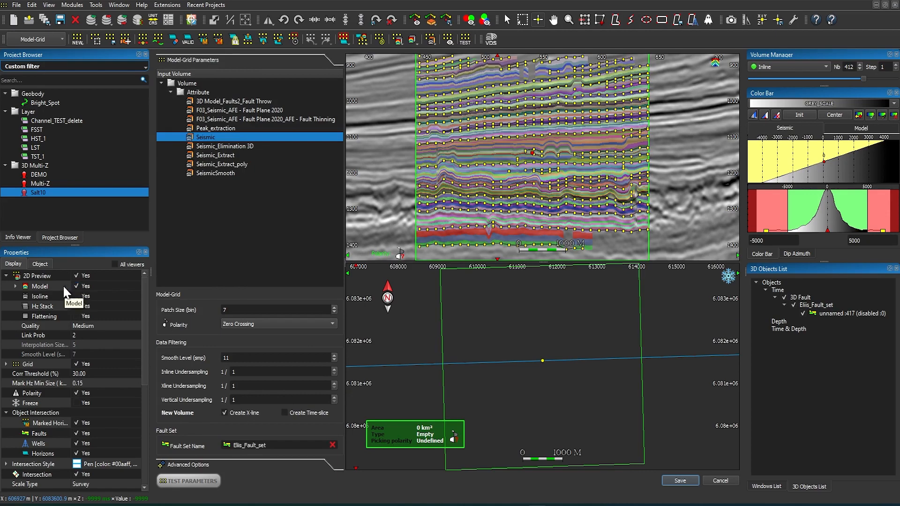
pyautogui.scroll(4, 455, 204)
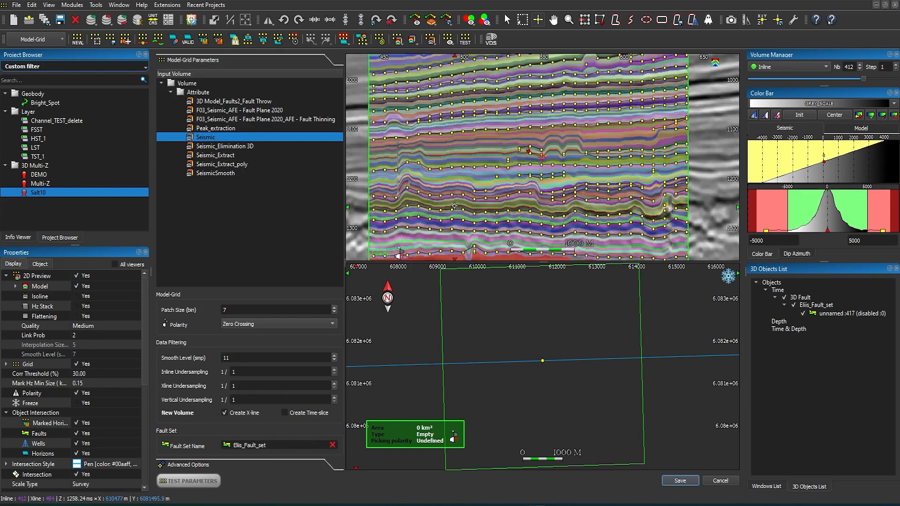
pyautogui.scroll(-3, 454, 204)
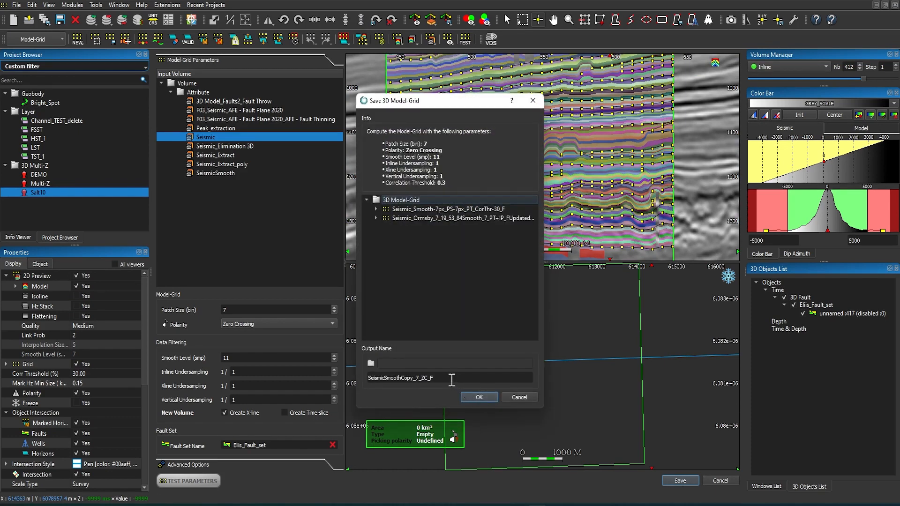
pyautogui.moveTo(451, 378); pyautogui.dragTo(367, 378)
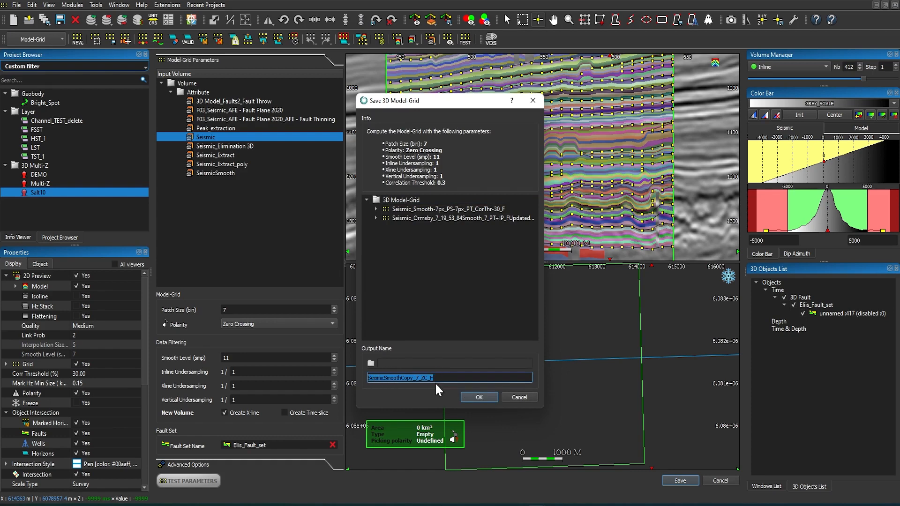
pyautogui.click(479, 397)
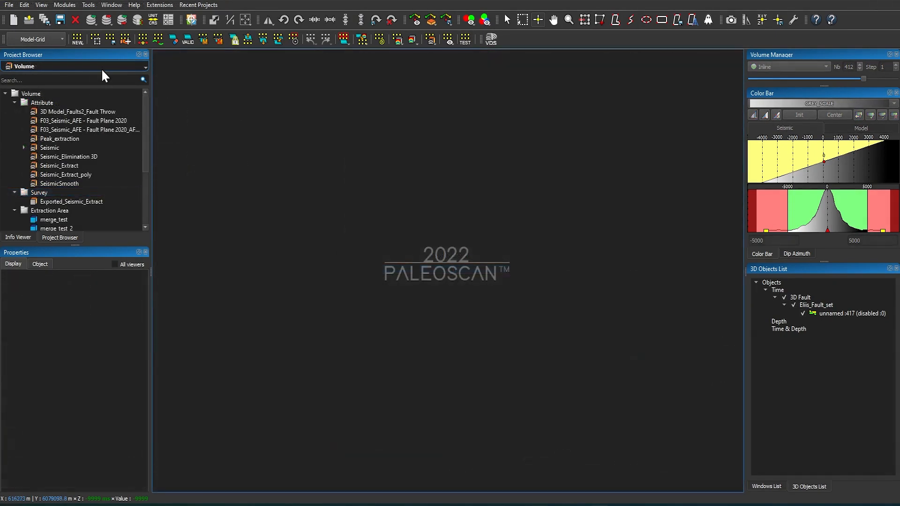
# Filter the project objects to Model-Grid and open the Seismic_Ormsby_7_19_53_84Smooth_7 3D Model-Grid
pyautogui.click(102, 66)
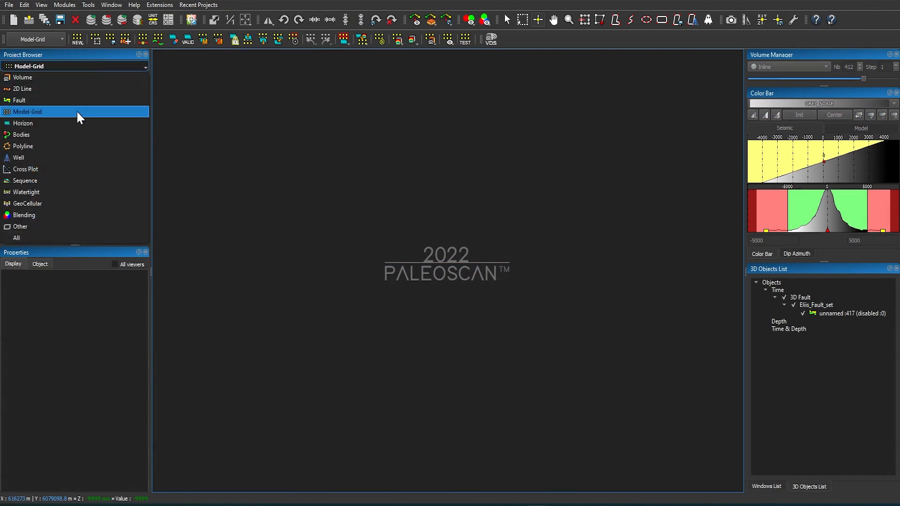
pyautogui.click(50, 112)
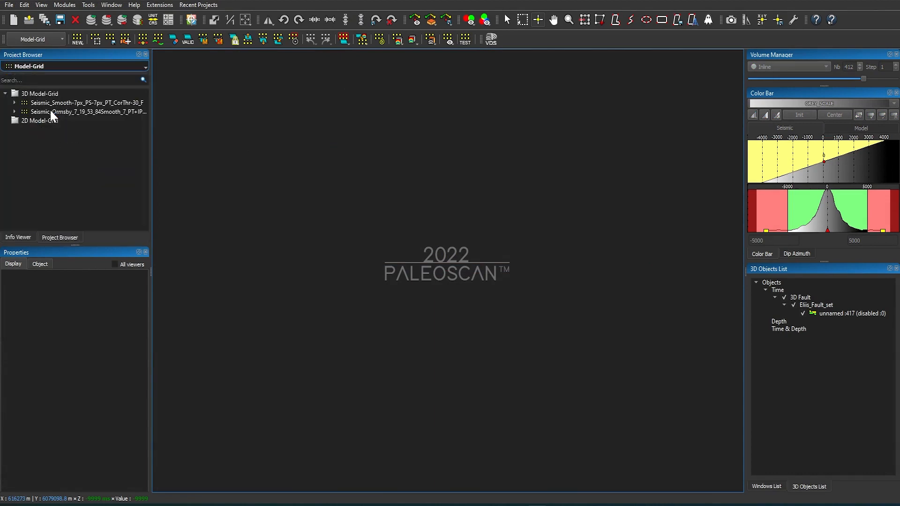
pyautogui.doubleClick(23, 111)
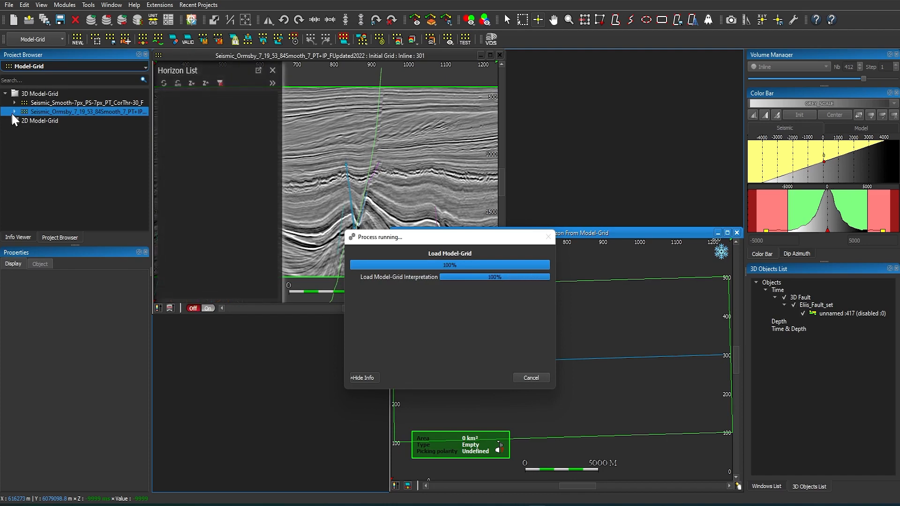
# Expand the opened Model-Grid and look at its Initial Grid and AutoInterp versions
pyautogui.click(13, 111)
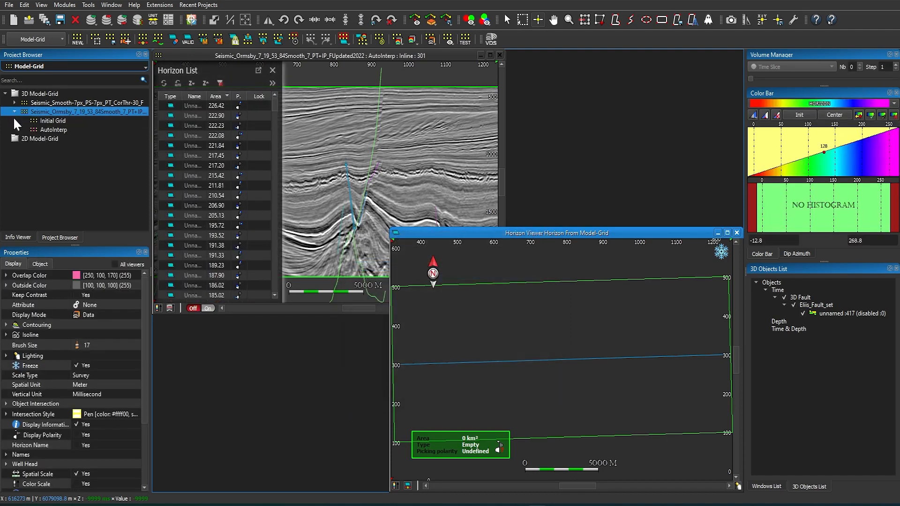
pyautogui.click(53, 121)
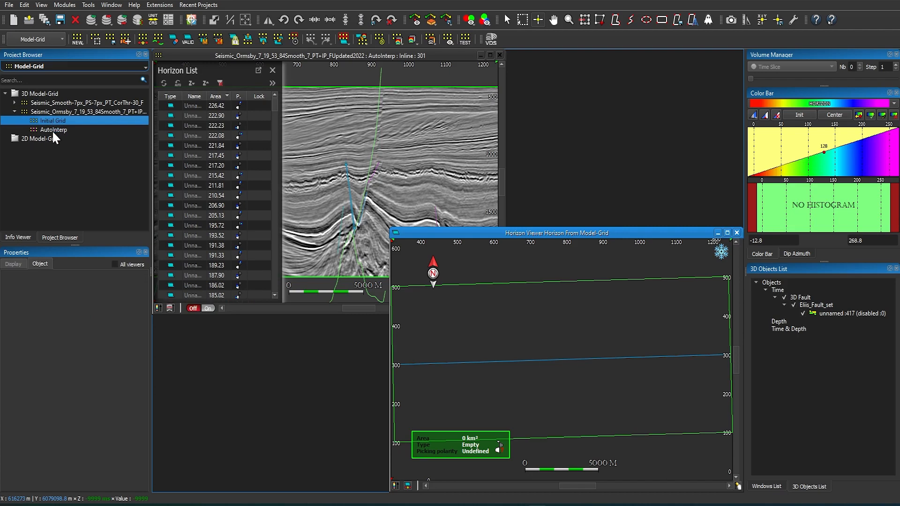
pyautogui.click(52, 129)
pyautogui.click(52, 121)
pyautogui.click(53, 130)
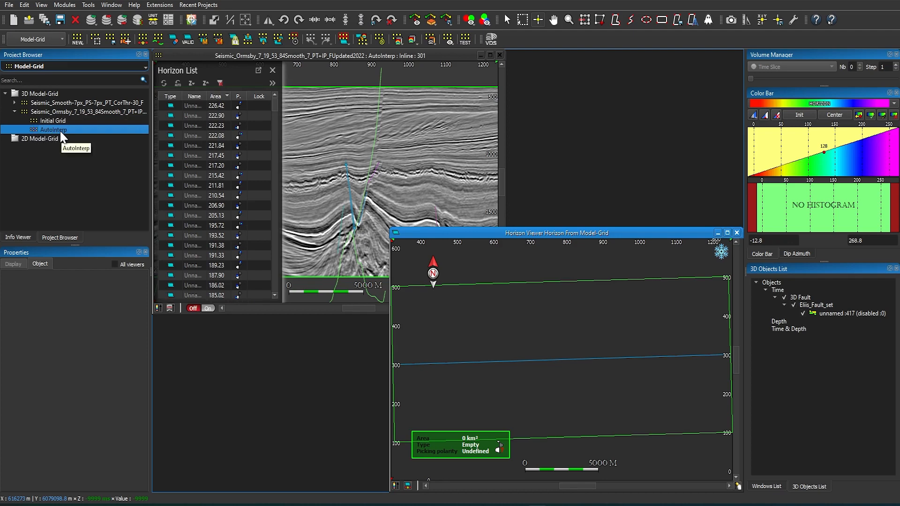
# Tile the AutoInterp section viewer and the Horizon Viewer horizontally, one above the other
pyautogui.click(243, 60)
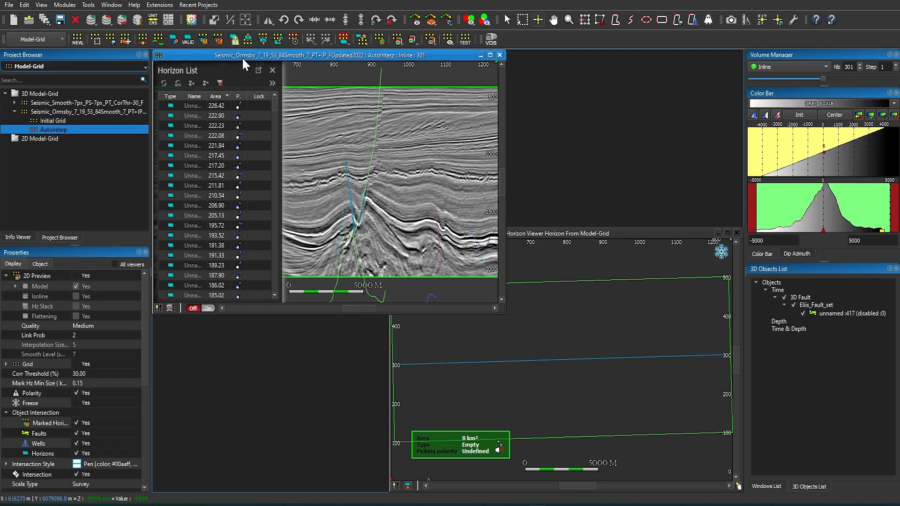
pyautogui.hotkey('ctrl', 'h')
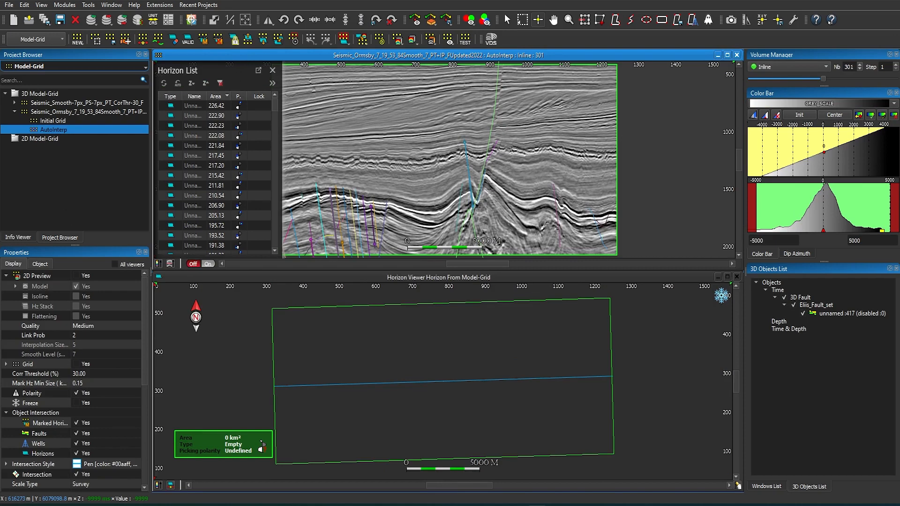
pyautogui.click(287, 57)
pyautogui.click(315, 81)
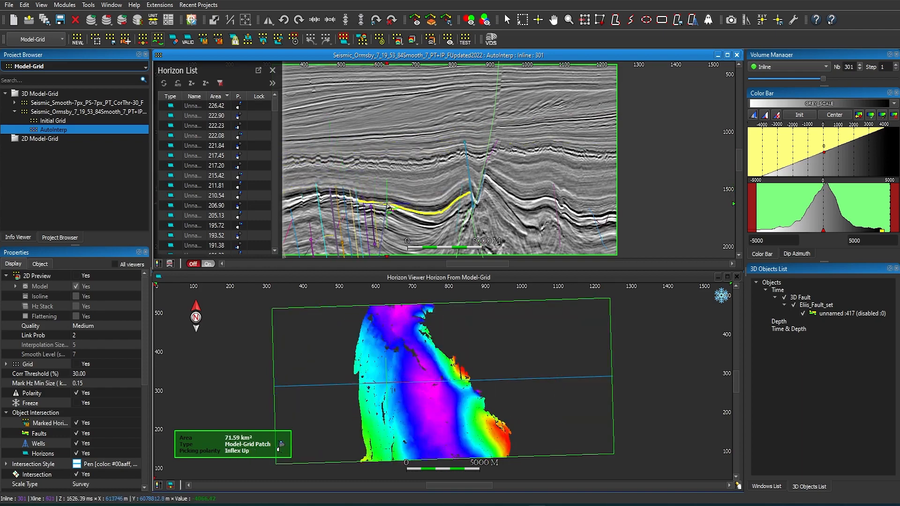
# Select the trough patch between the small faults and the main fault on inline 301
pyautogui.scroll(4, 386, 200)
pyautogui.moveTo(387, 200); pyautogui.dragTo(520, 93, button='middle')
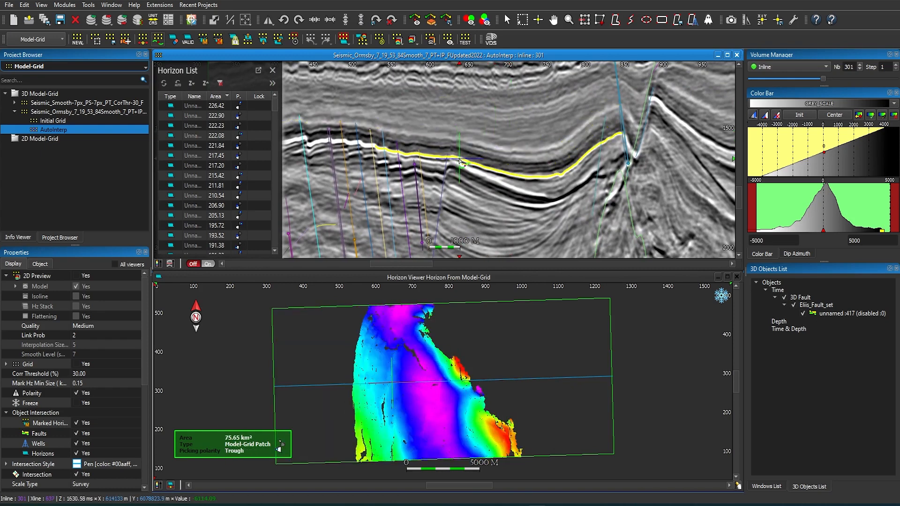
pyautogui.click(460, 162)
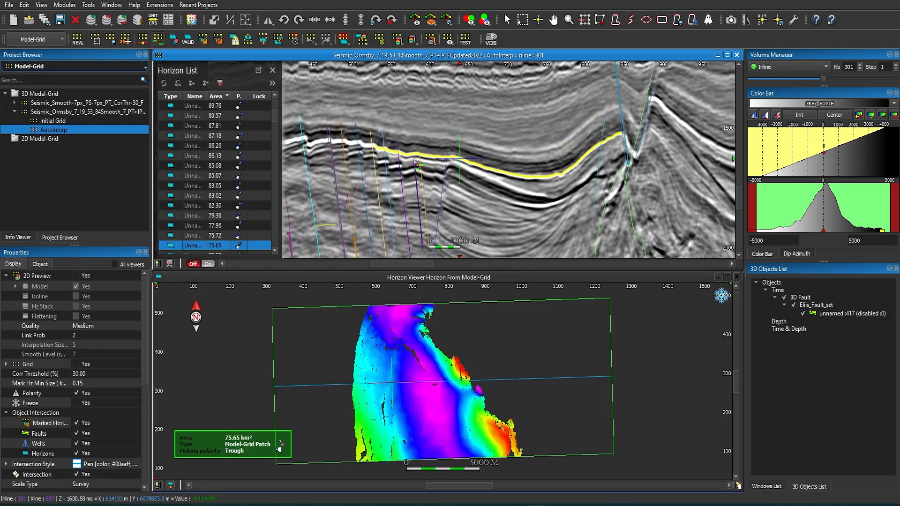
# Extend the selected trough horizon across the small faults toward the lower Xlines by linking the neighbouring patches one by one
pyautogui.click(318, 147)
pyautogui.hotkey('ctrl', 'z')
pyautogui.click(372, 148)
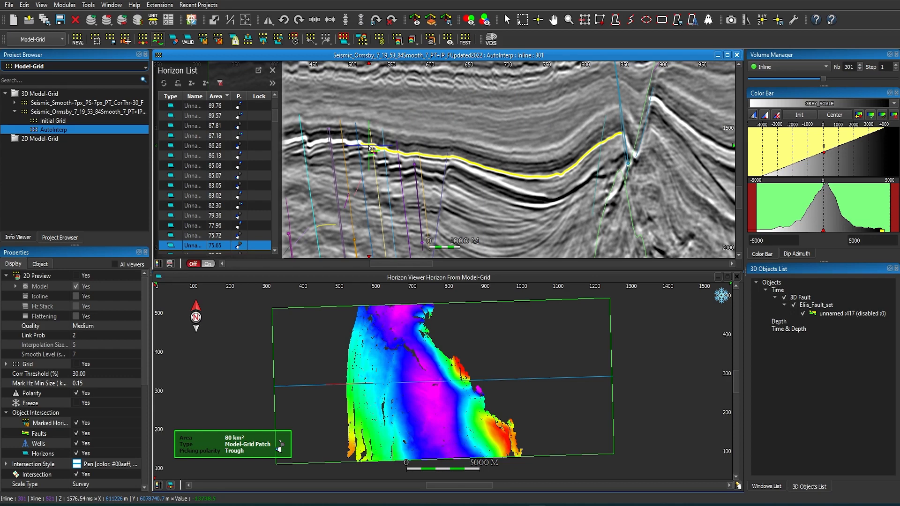
pyautogui.click(359, 149)
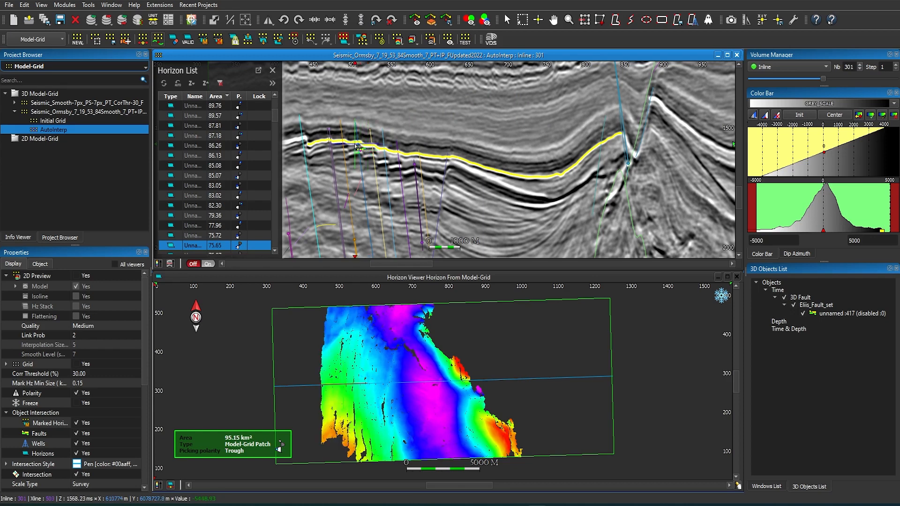
pyautogui.scroll(1, 351, 146)
pyautogui.moveTo(351, 146); pyautogui.dragTo(461, 144, button='middle')
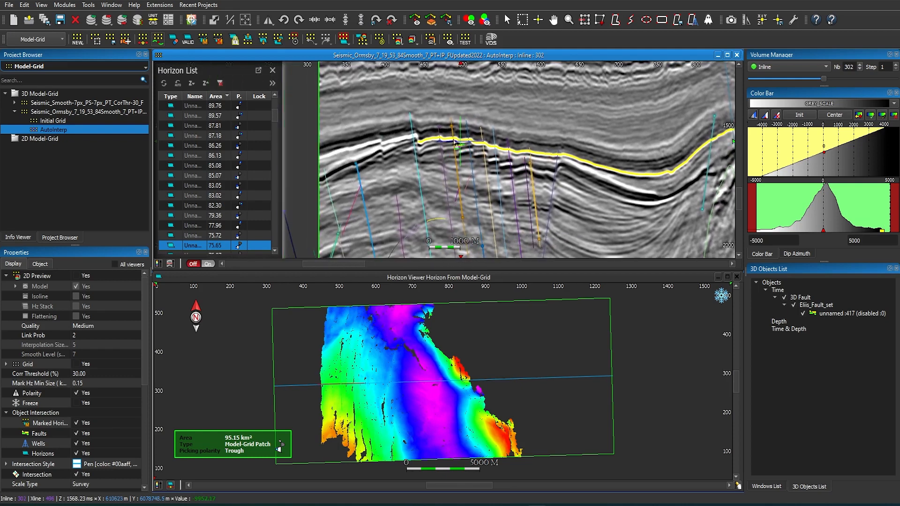
pyautogui.click(399, 141)
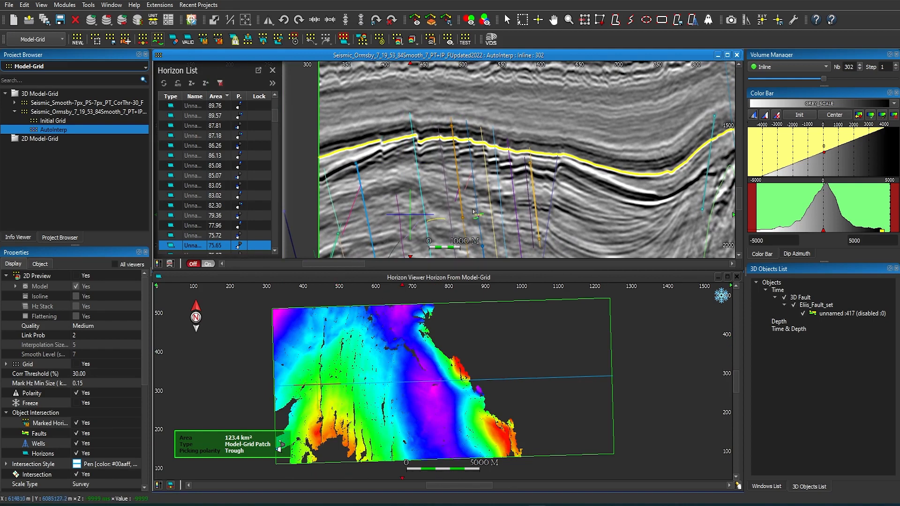
# Display the 2D model preview on inline 302 and examine the layers on both sides of the main fault
pyautogui.scroll(-2, 497, 193)
pyautogui.moveTo(524, 186); pyautogui.dragTo(484, 210, button='middle')
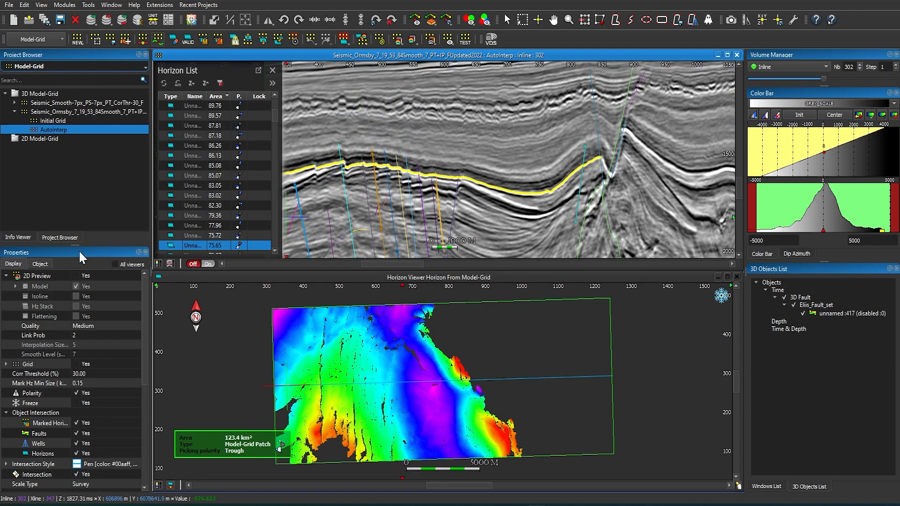
pyautogui.click(76, 276)
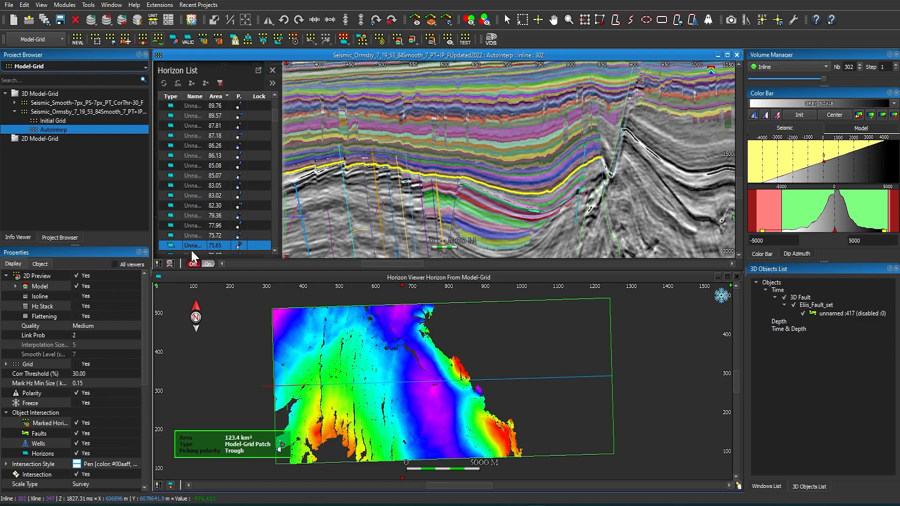
pyautogui.scroll(-3, 477, 148)
pyautogui.moveTo(477, 146); pyautogui.dragTo(453, 185, button='middle')
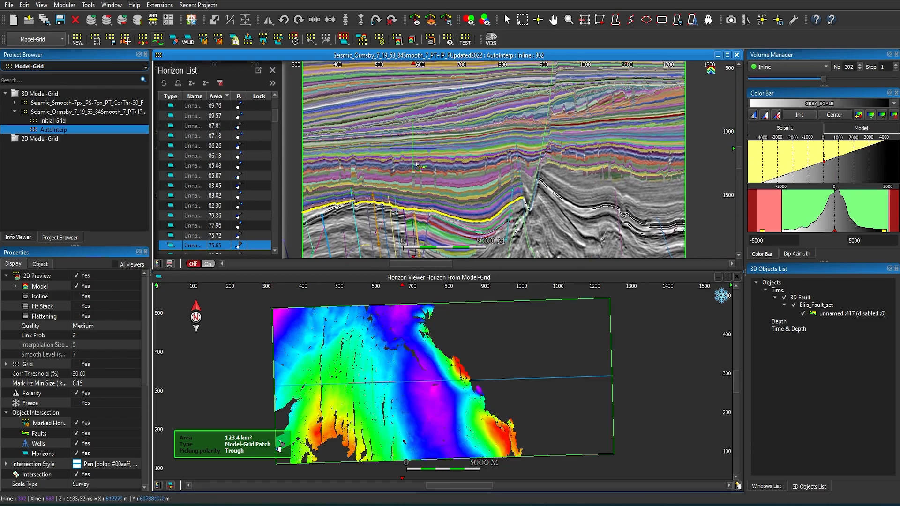
pyautogui.scroll(2, 487, 176)
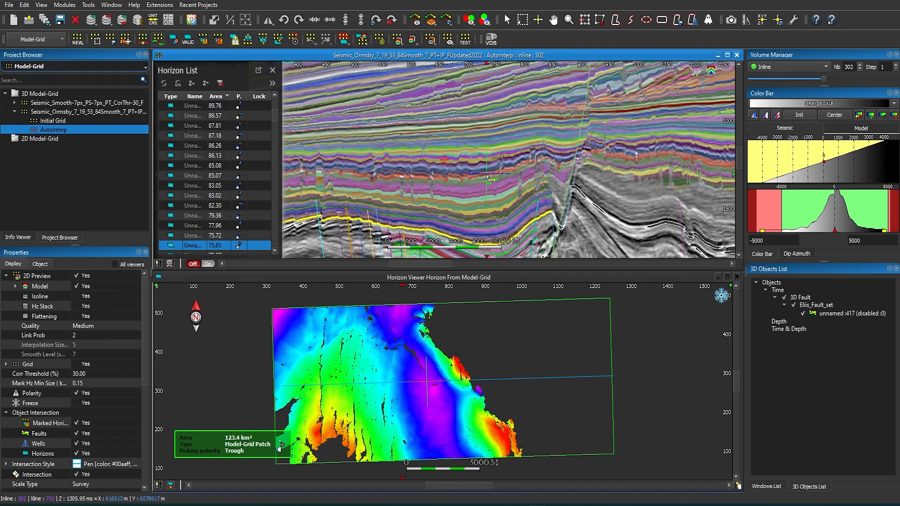
pyautogui.moveTo(486, 174); pyautogui.dragTo(396, 147, button='middle')
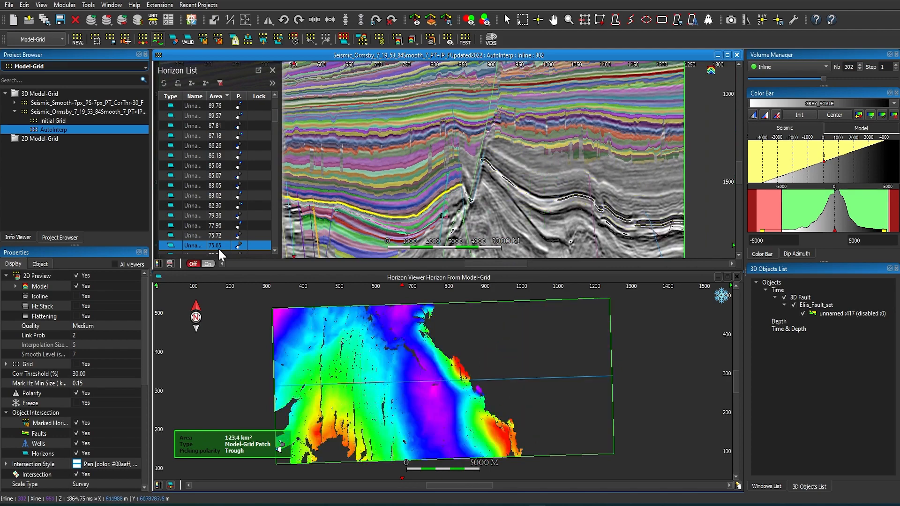
# Hide the 2D preview, link the trough patch beyond the main fault to the horizon and display the model preview again
pyautogui.click(77, 276)
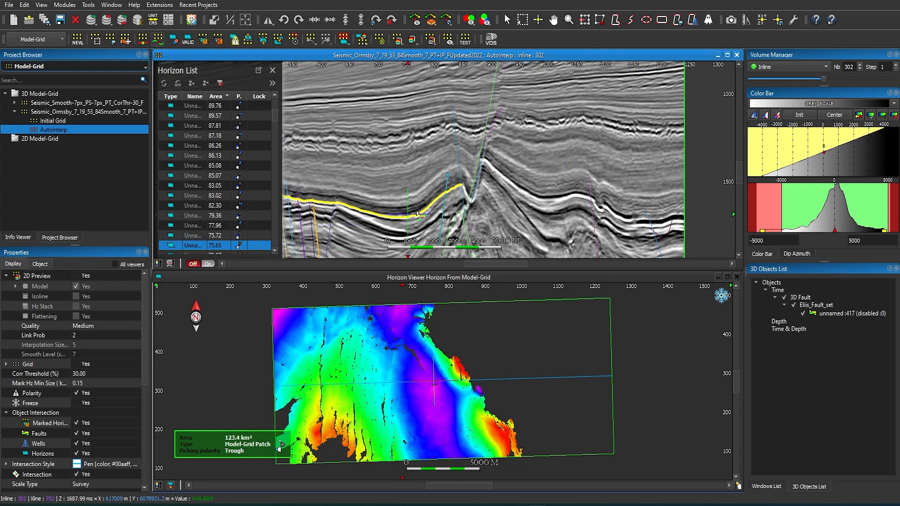
pyautogui.click(490, 169)
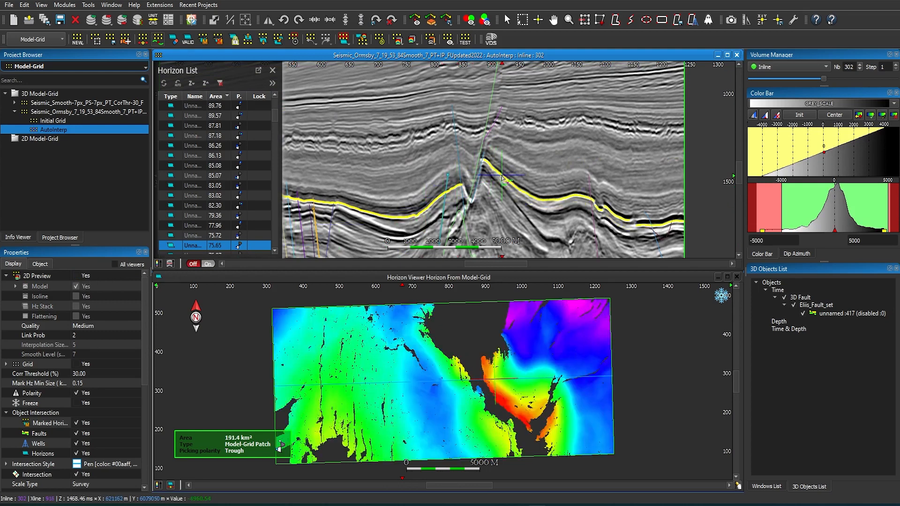
pyautogui.click(77, 275)
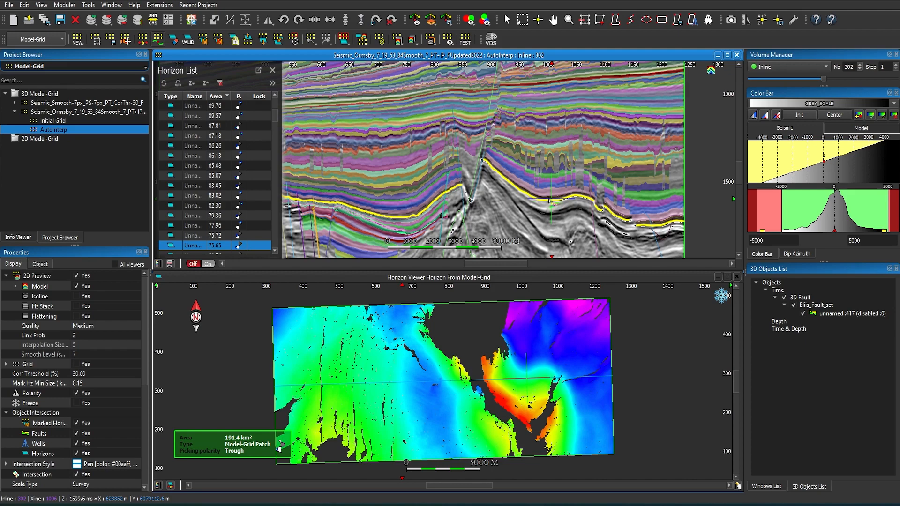
# Examine the updated model around the small faults below the linked horizon, and hide the 2D preview
pyautogui.moveTo(552, 201); pyautogui.dragTo(645, 164, button='middle')
pyautogui.scroll(2, 540, 174)
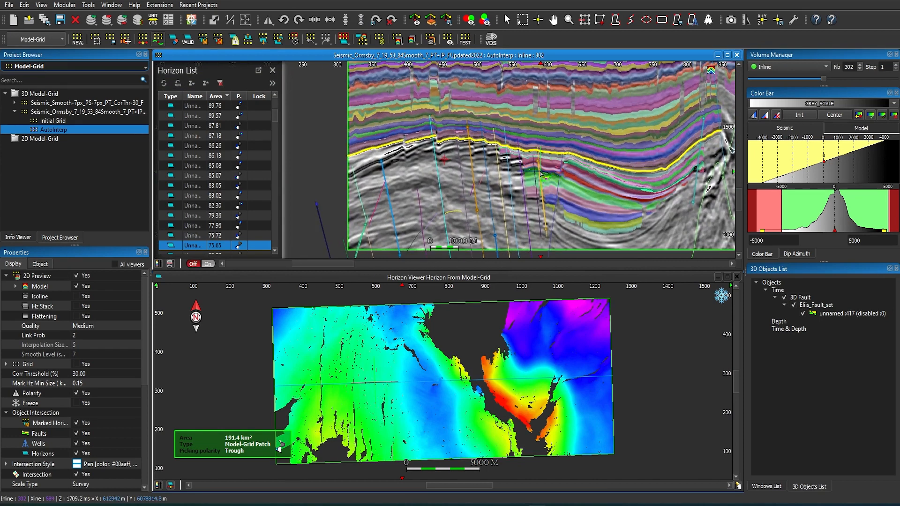
pyautogui.moveTo(520, 191); pyautogui.dragTo(524, 181, button='middle')
pyautogui.scroll(2, 524, 181)
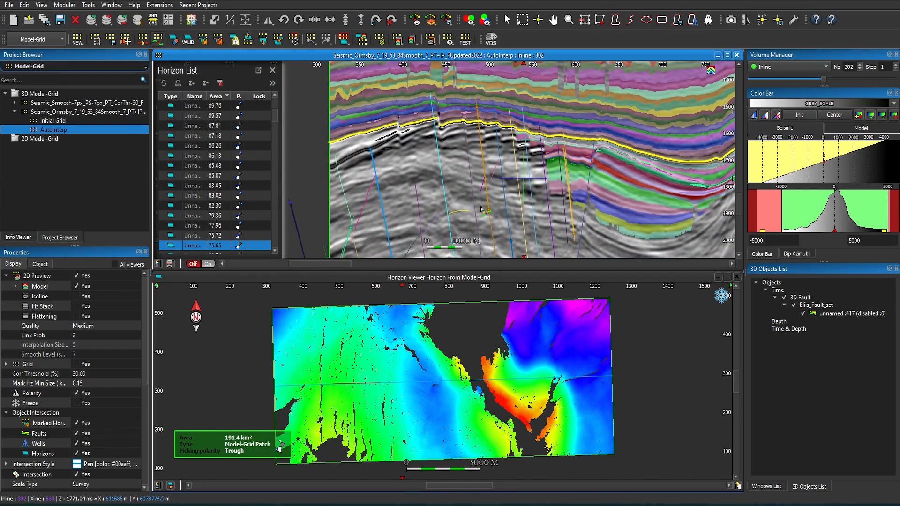
pyautogui.click(76, 276)
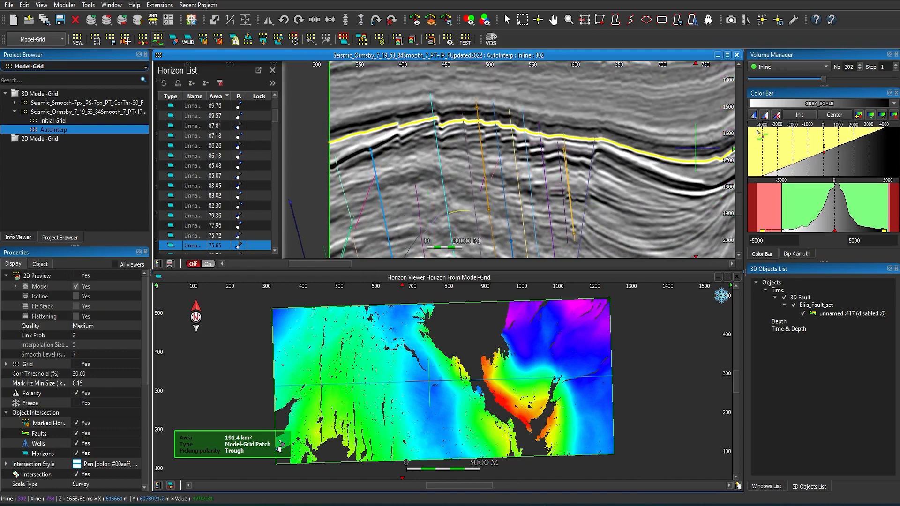
# Go to inline 167, display the 2D model preview, examine the layers below the linked horizon, and hide the preview
pyautogui.moveTo(824, 80); pyautogui.dragTo(775, 78)
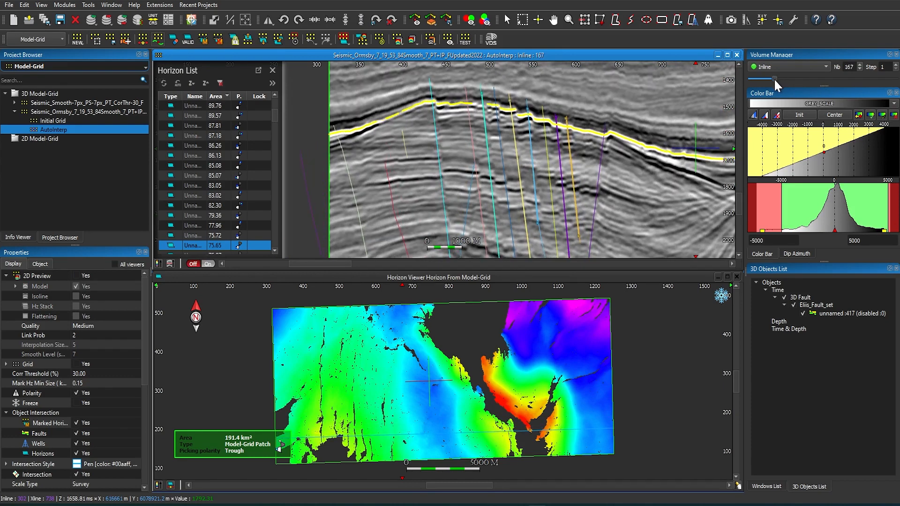
pyautogui.click(76, 276)
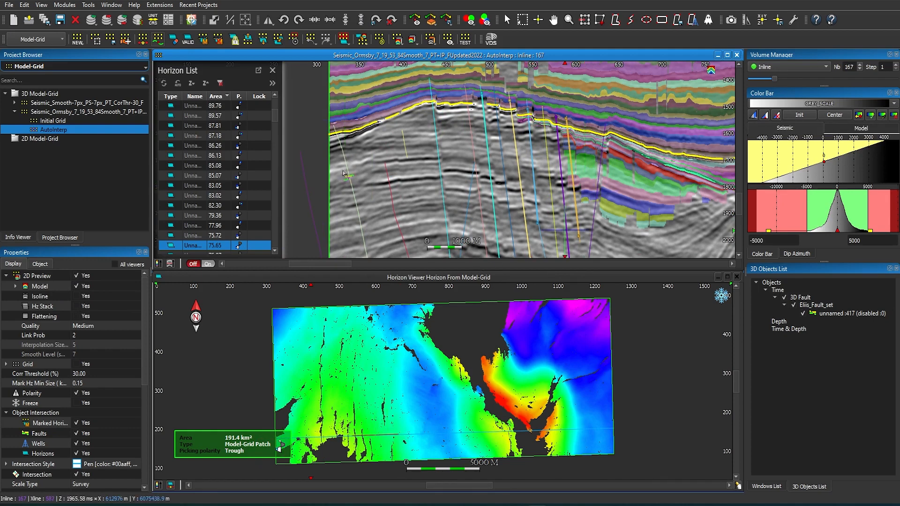
pyautogui.click(75, 275)
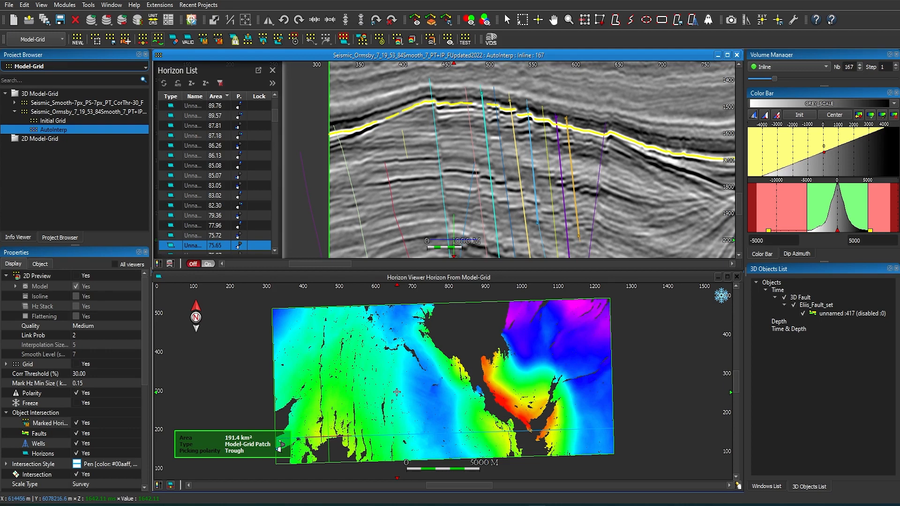
# Release the trough horizon, examine the deeper peak patches below it around inline 168, and check that interval in the 2D model preview
pyautogui.press('Escape')
pyautogui.click(433, 108)
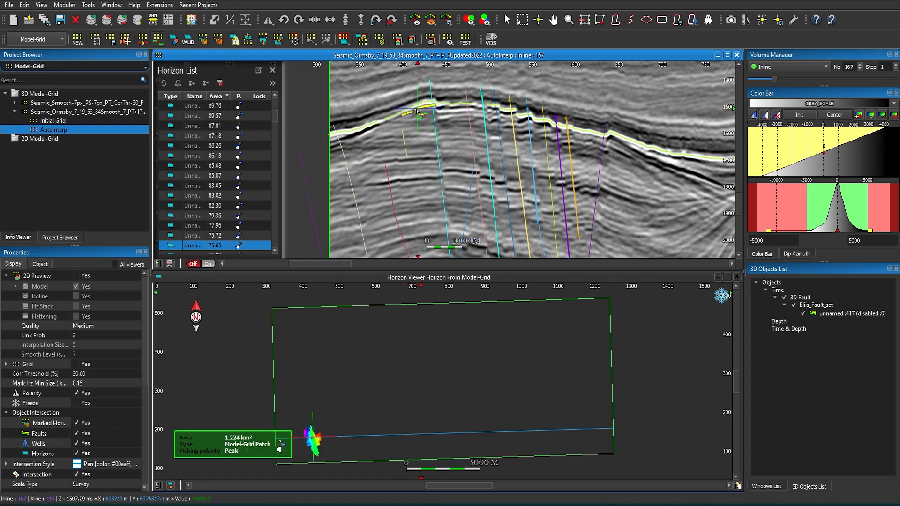
pyautogui.moveTo(462, 134); pyautogui.dragTo(478, 184, button='middle')
pyautogui.scroll(5, 471, 174)
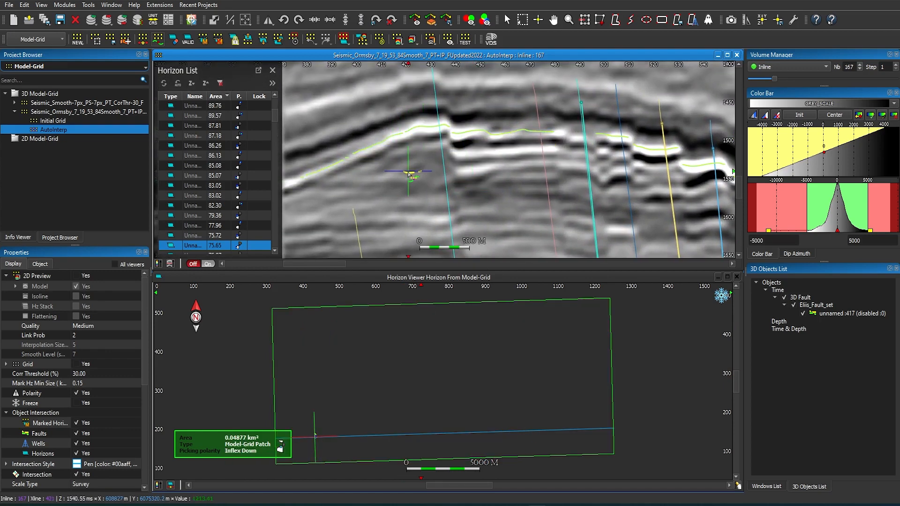
pyautogui.scroll(-3, 408, 174)
pyautogui.moveTo(409, 179); pyautogui.dragTo(422, 97, button='middle')
pyautogui.scroll(-1, 425, 132)
pyautogui.moveTo(424, 159); pyautogui.dragTo(423, 146, button='middle')
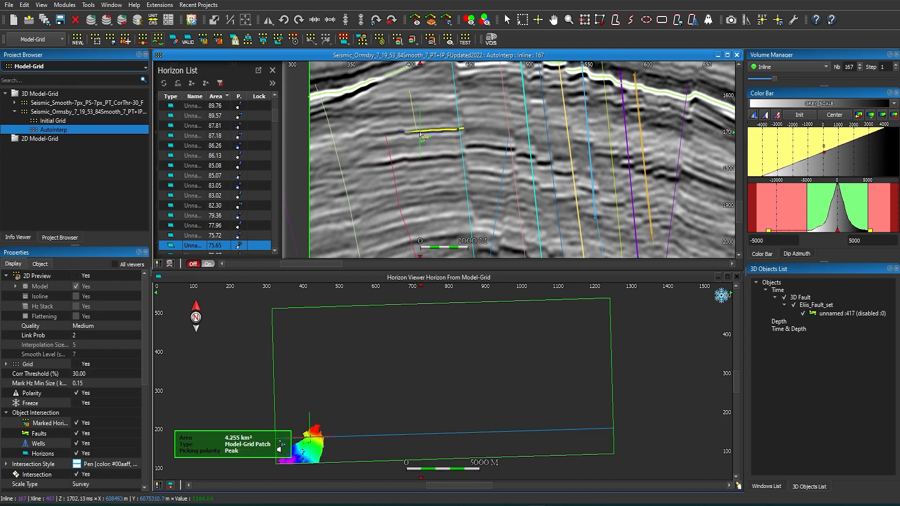
pyautogui.scroll(1, 411, 134)
pyautogui.moveTo(411, 135); pyautogui.dragTo(412, 164, button='middle')
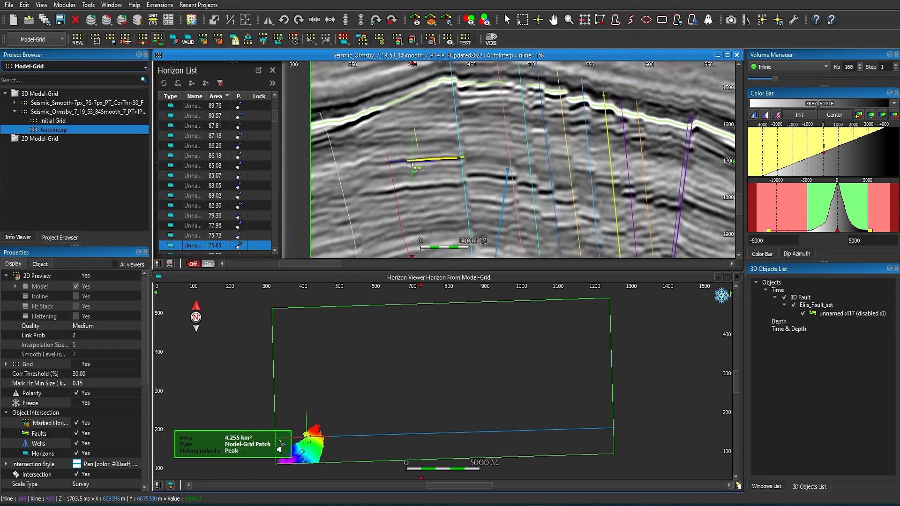
pyautogui.click(75, 276)
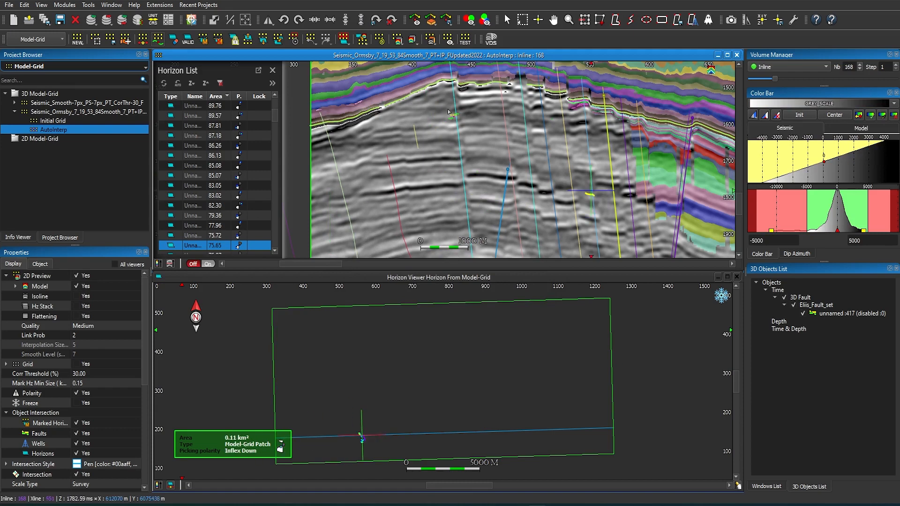
pyautogui.click(75, 276)
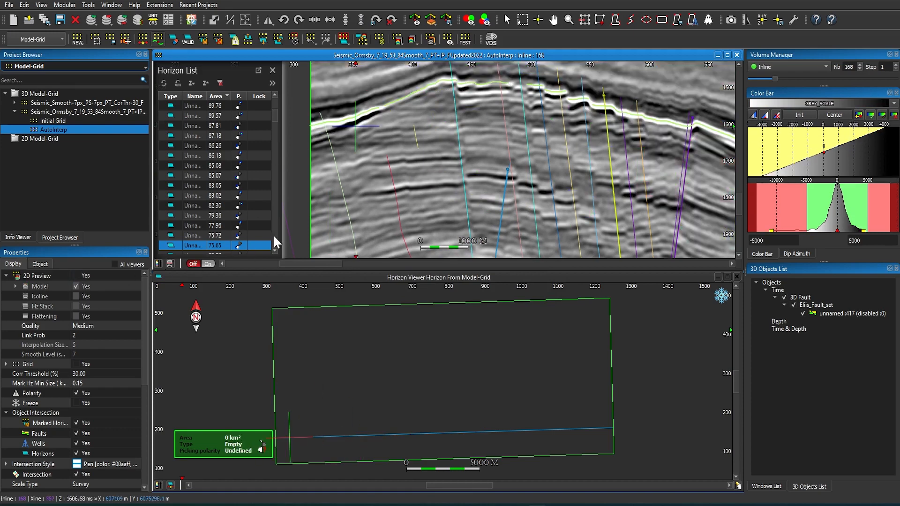
# Link the deeper peak patches on inline 168 across the small faults, from the patch near 1700 ms toward the higher Xlines
pyautogui.click(415, 162)
pyautogui.moveTo(509, 182); pyautogui.dragTo(565, 203)
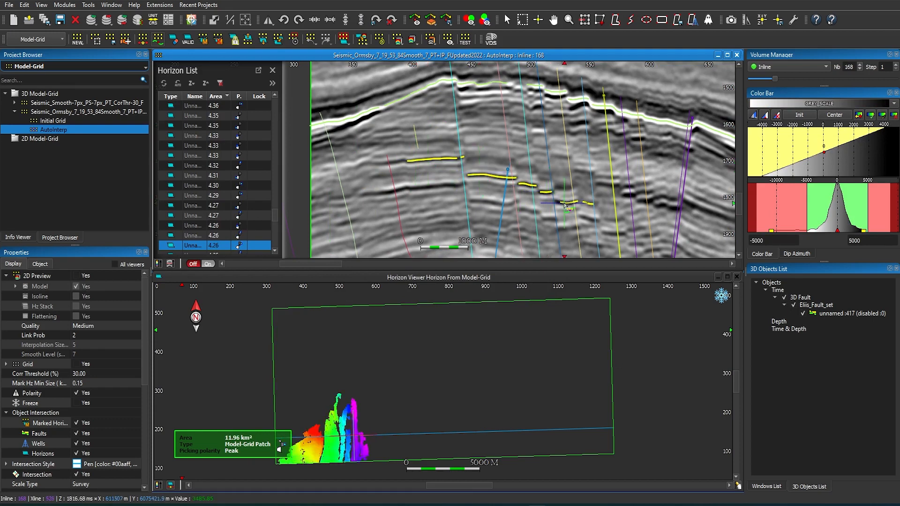
pyautogui.click(615, 234)
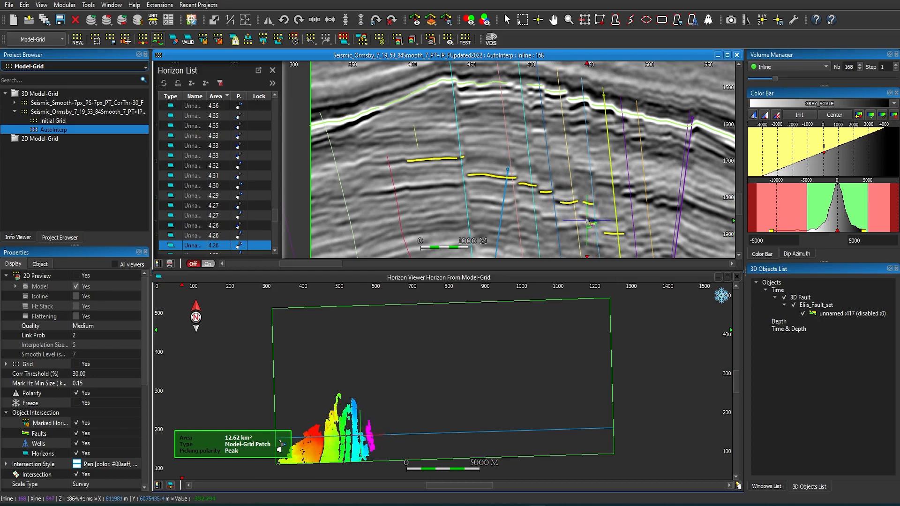
pyautogui.moveTo(554, 203); pyautogui.dragTo(468, 152, button='middle')
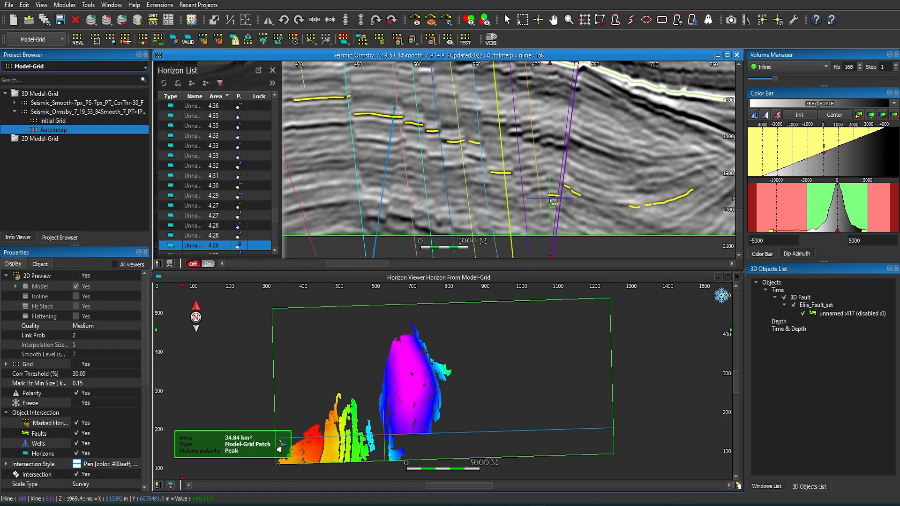
pyautogui.click(525, 183)
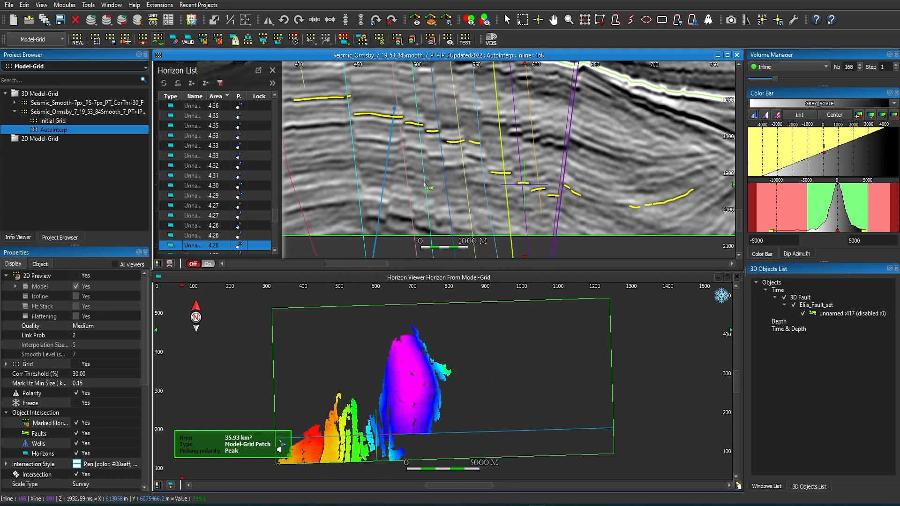
pyautogui.moveTo(416, 170); pyautogui.dragTo(466, 205, button='middle')
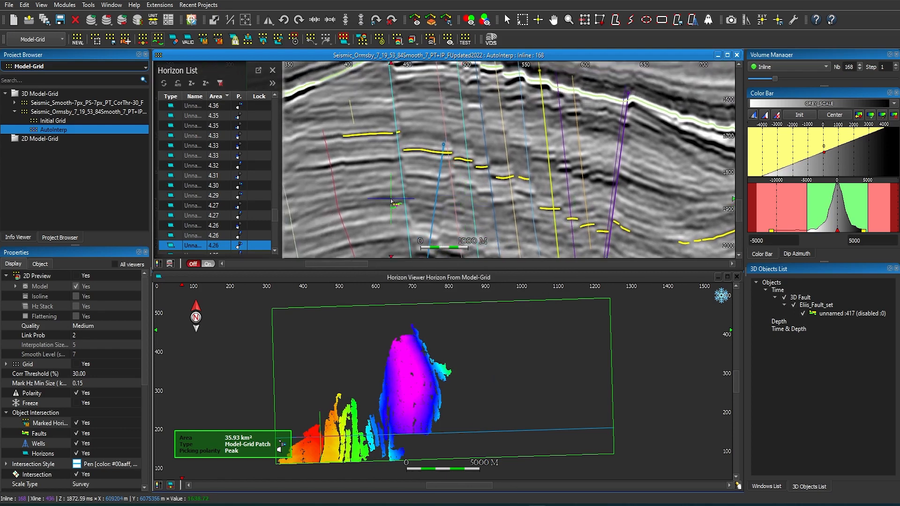
# Display the 2D model preview on inline 168 and examine the layers around the small faults and across the rest of the section
pyautogui.click(76, 275)
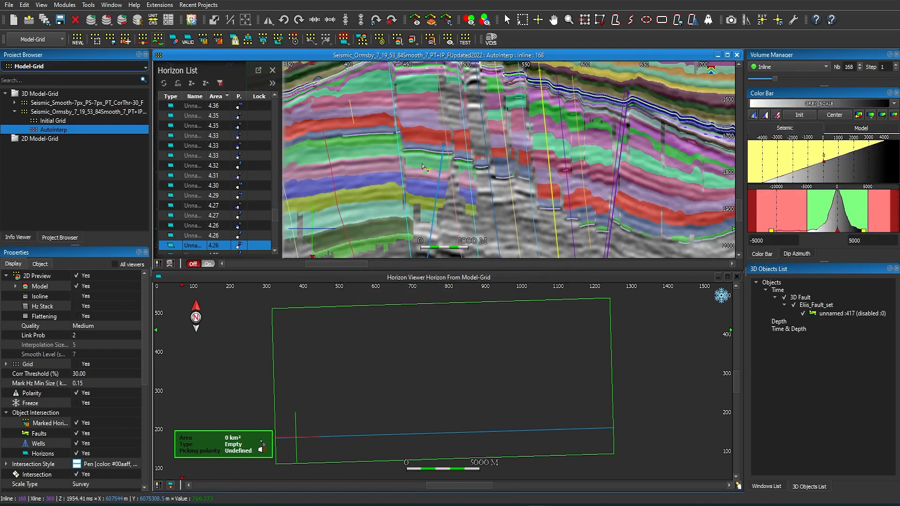
pyautogui.scroll(-5, 426, 165)
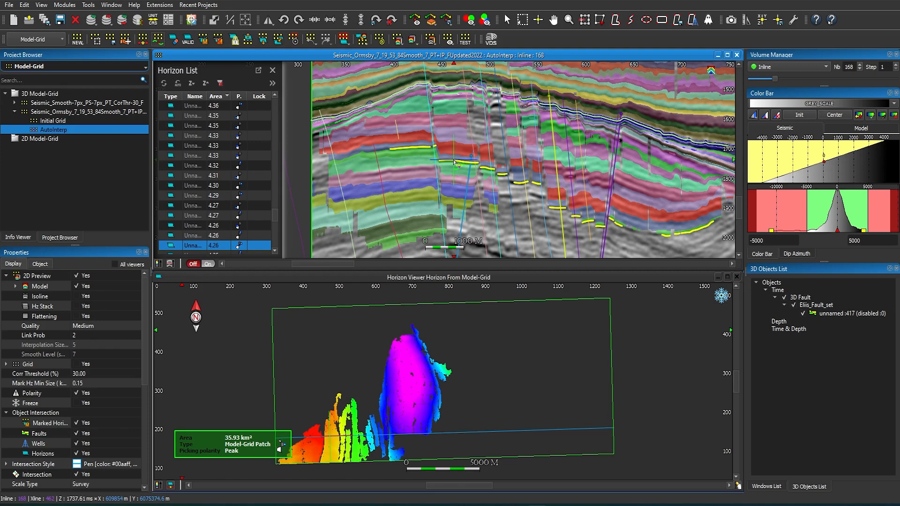
pyautogui.scroll(-5, 454, 163)
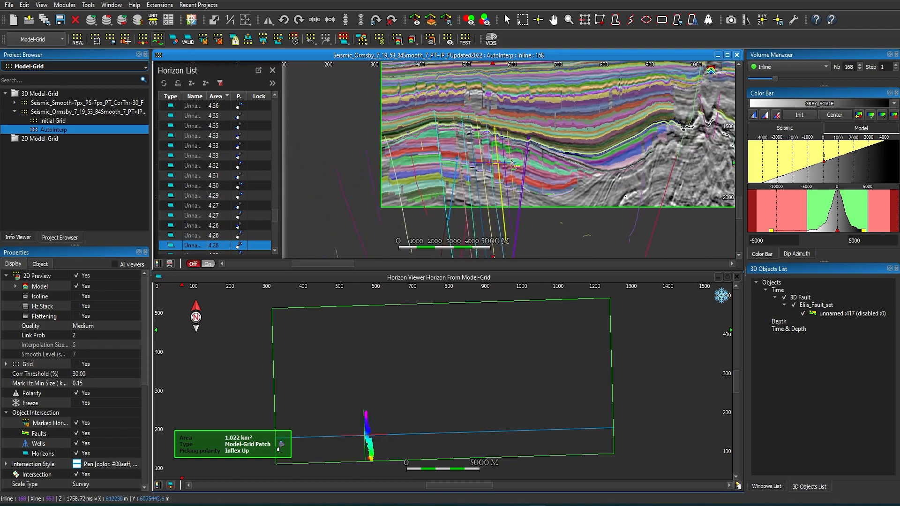
pyautogui.moveTo(447, 179); pyautogui.dragTo(424, 193, button='middle')
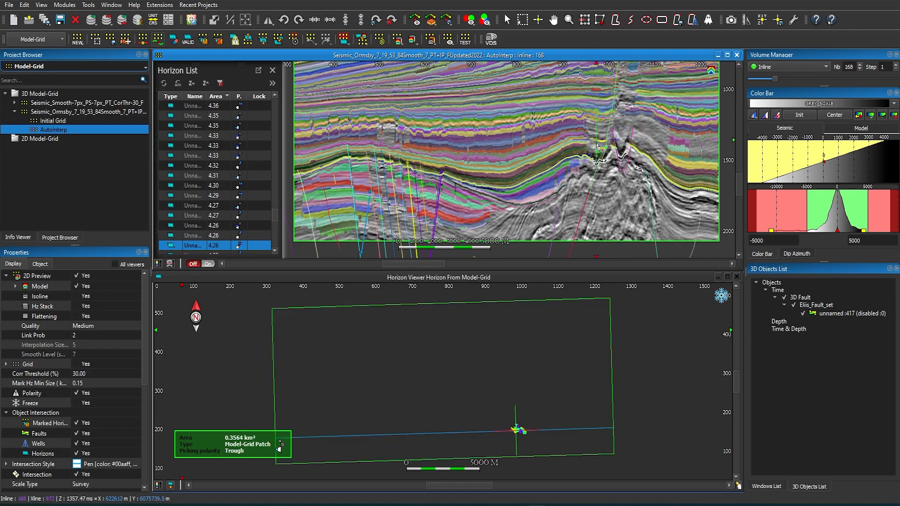
pyautogui.moveTo(598, 142); pyautogui.dragTo(458, 152, button='middle')
pyautogui.scroll(2, 457, 148)
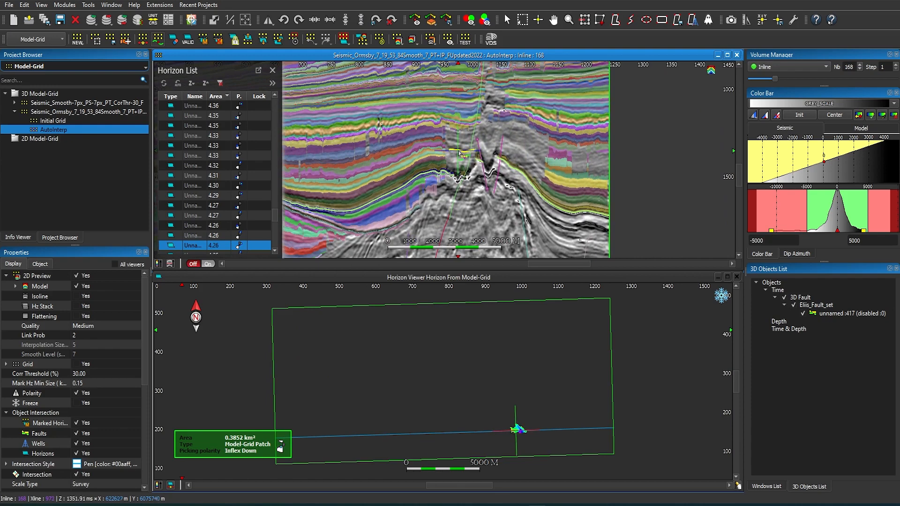
pyautogui.moveTo(482, 148); pyautogui.dragTo(604, 130, button='middle')
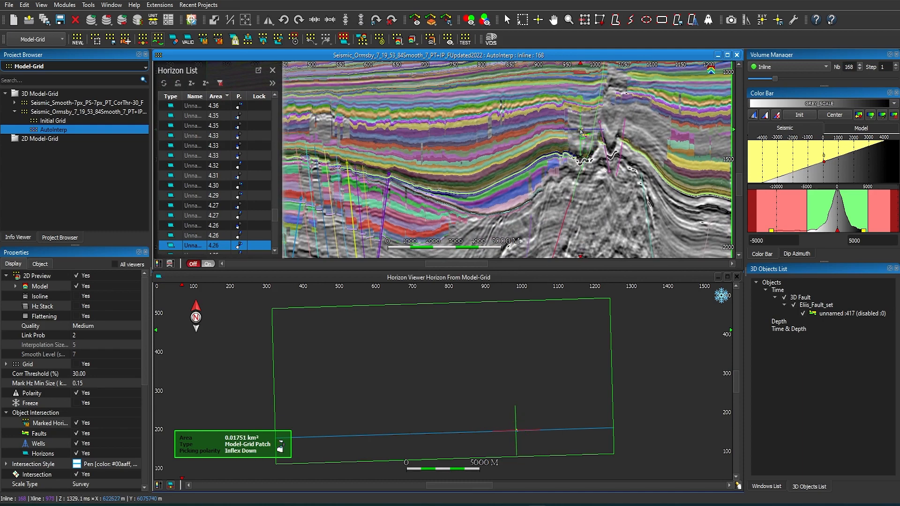
pyautogui.moveTo(432, 175); pyautogui.dragTo(590, 154, button='middle')
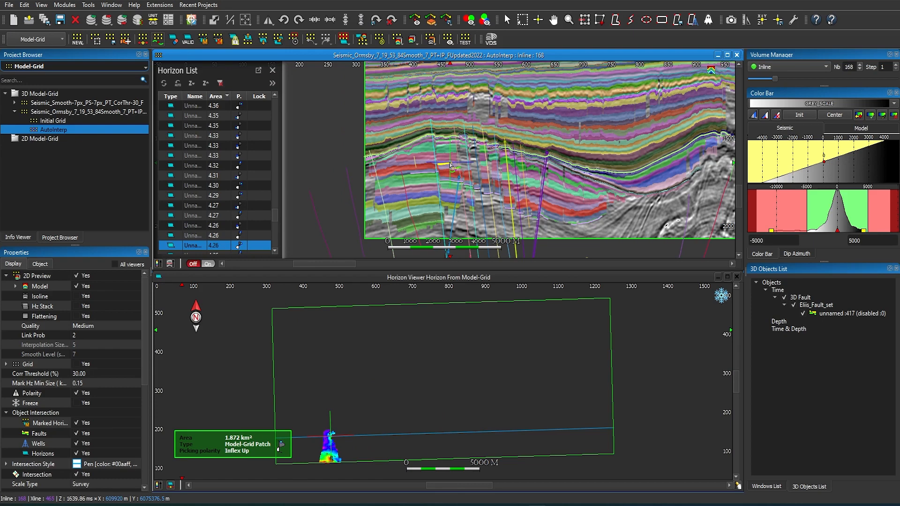
pyautogui.moveTo(451, 164); pyautogui.dragTo(325, 183, button='middle')
pyautogui.moveTo(512, 167); pyautogui.dragTo(457, 193, button='middle')
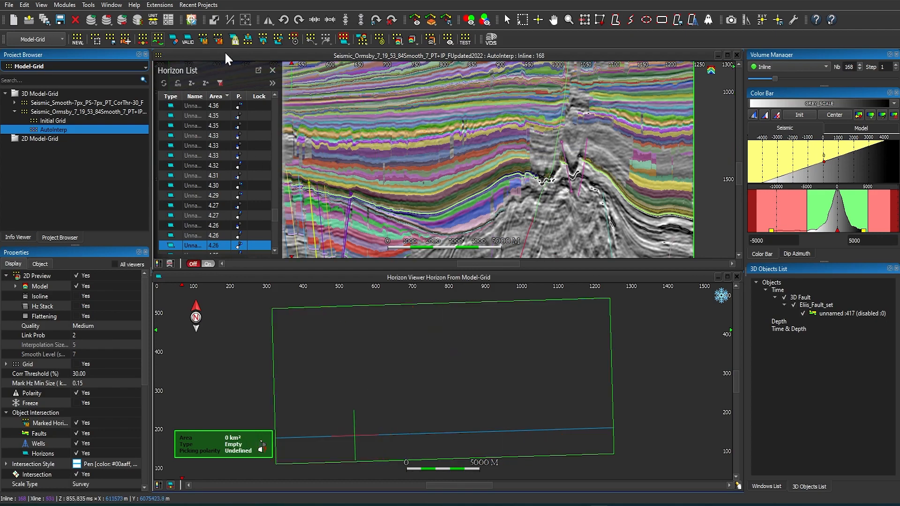
# Display the 4.36 km² peak horizon from the Horizon List, hide the 2D model preview, and select the next horizon in the list
pyautogui.click(225, 58)
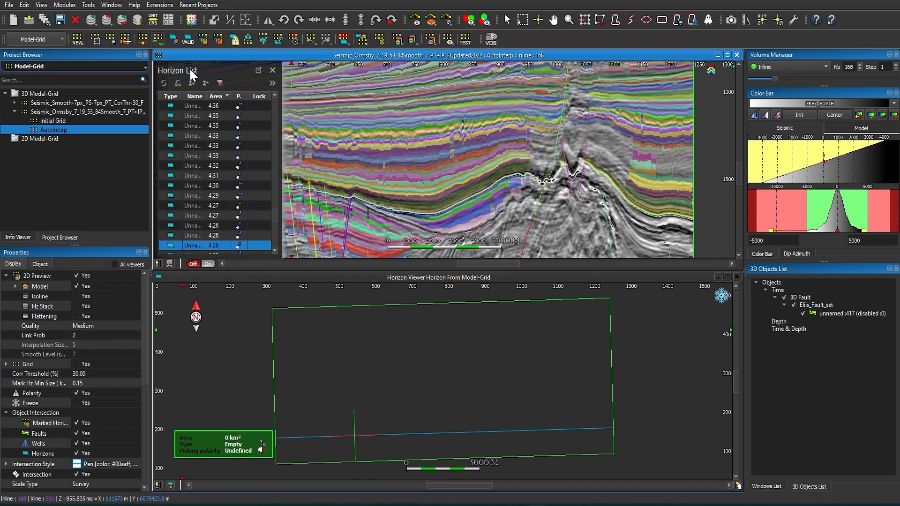
pyautogui.click(195, 105)
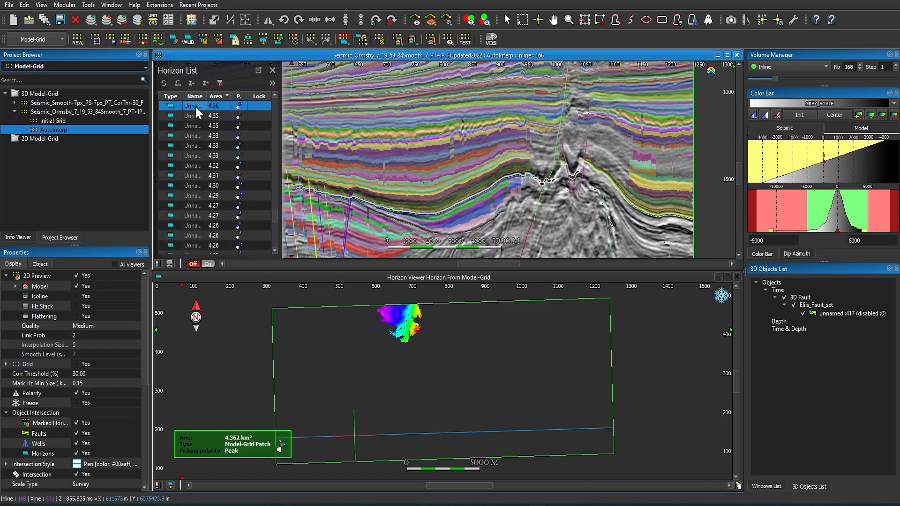
pyautogui.click(76, 276)
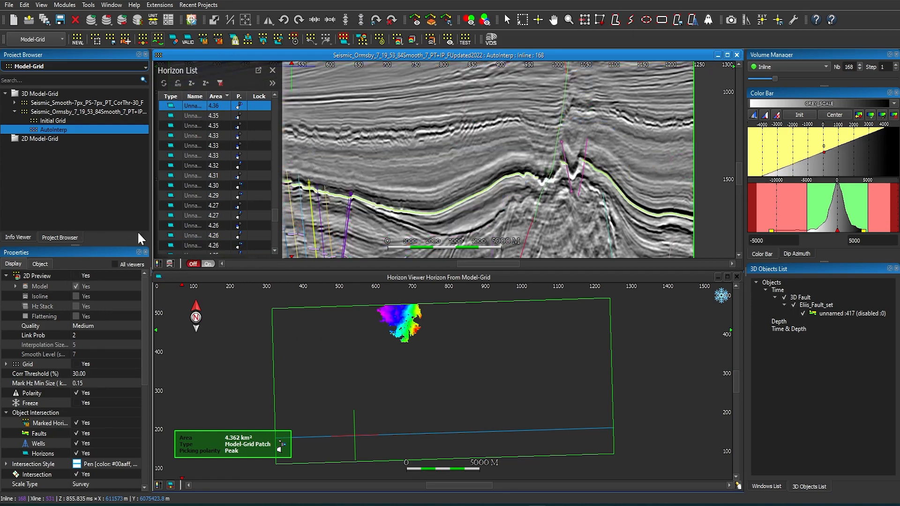
pyautogui.click(191, 116)
# Sort the Horizon List by area and filter it to show only marked horizons
pyautogui.click(215, 96)
pyautogui.click(216, 96)
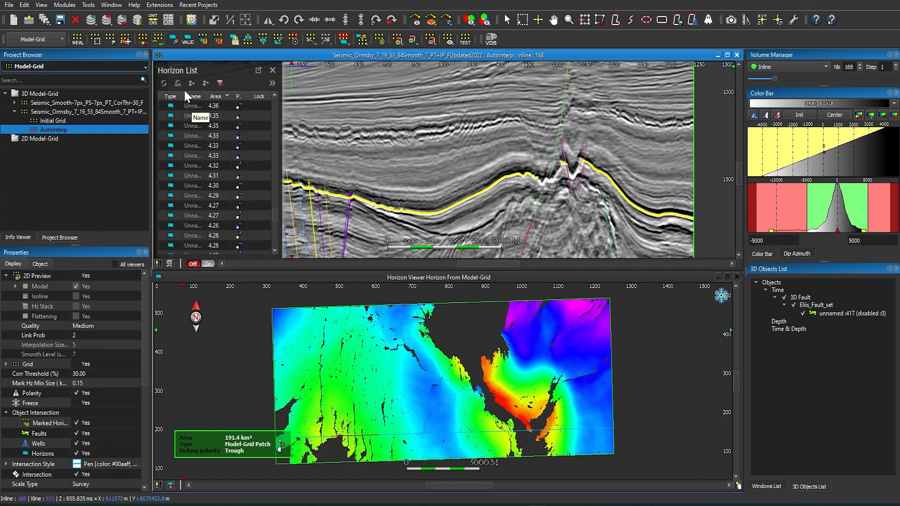
pyautogui.click(273, 83)
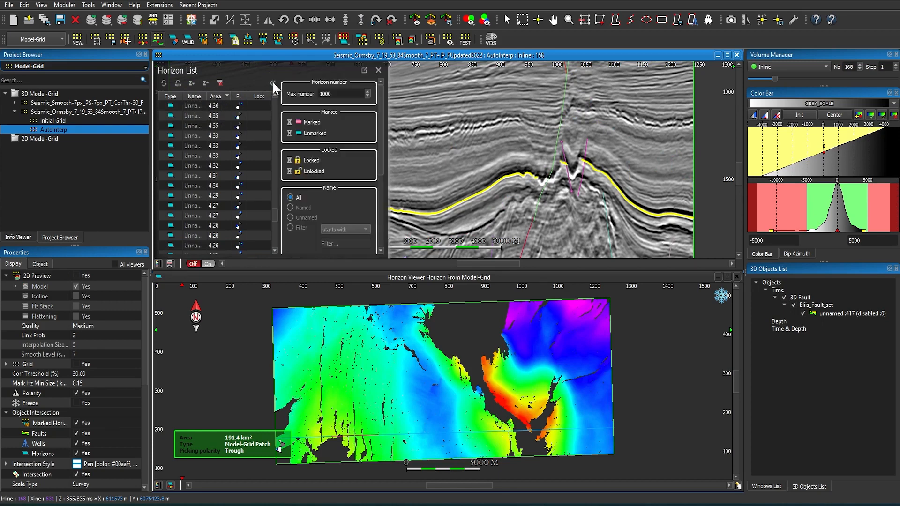
pyautogui.click(289, 133)
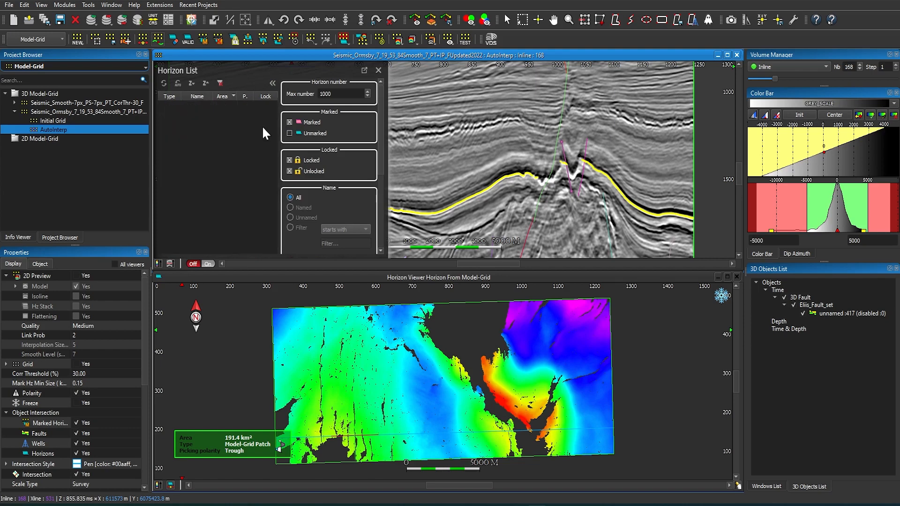
pyautogui.click(161, 82)
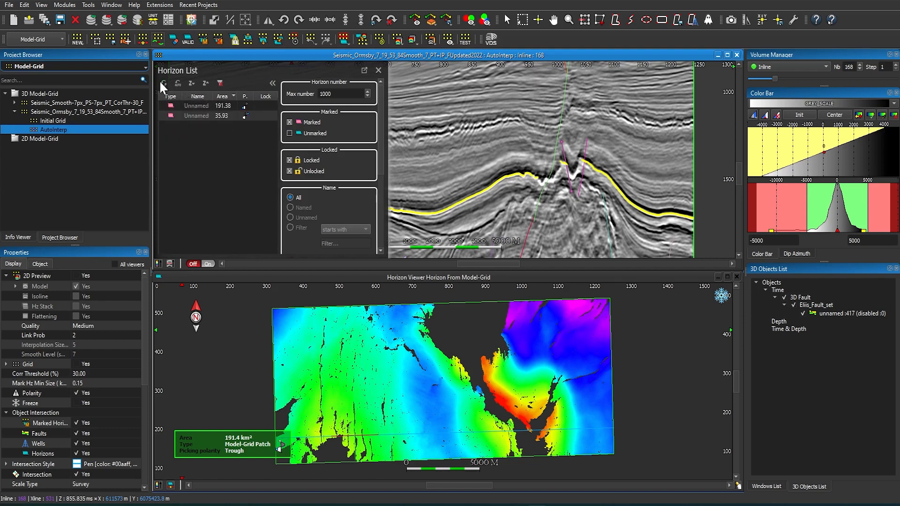
# Display the two marked horizons alternately in the horizon viewer to compare them
pyautogui.click(195, 105)
pyautogui.click(195, 116)
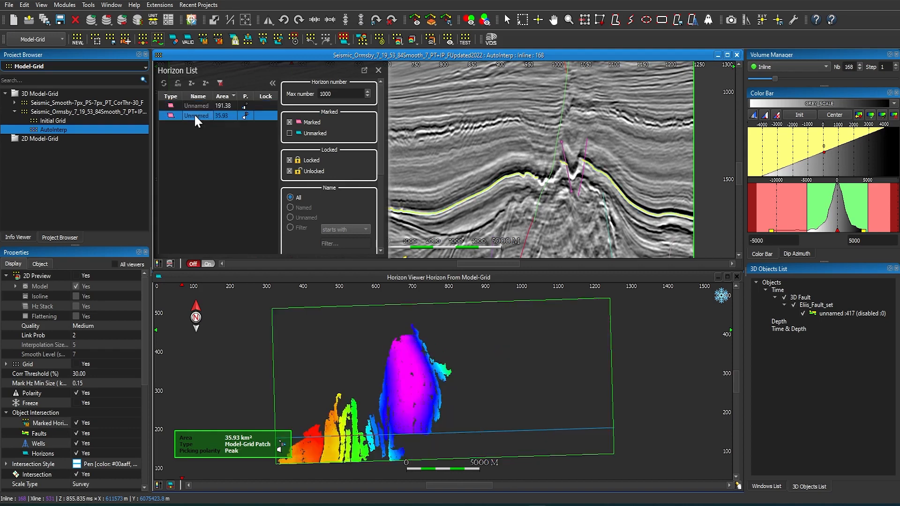
pyautogui.click(196, 105)
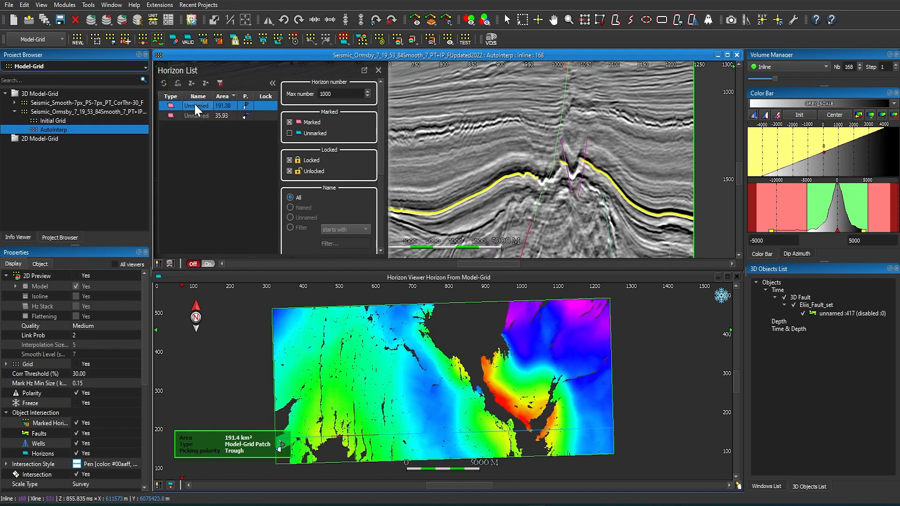
pyautogui.click(195, 116)
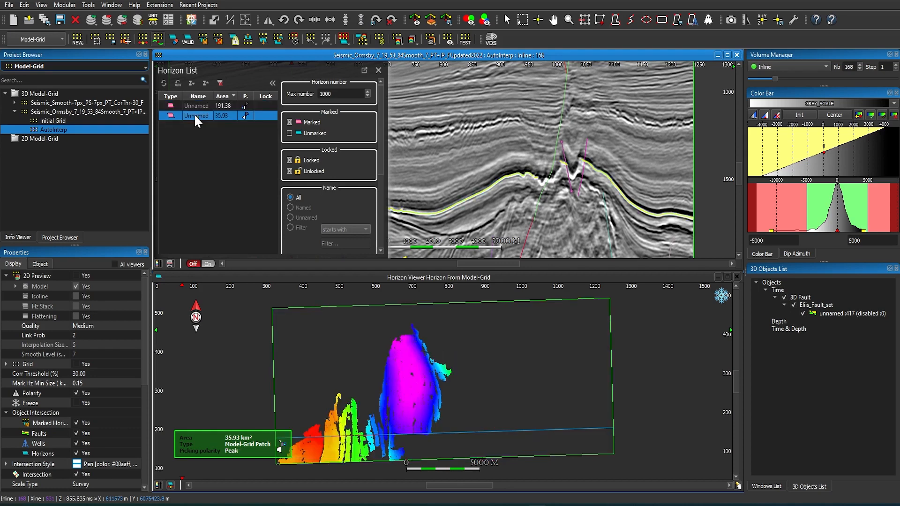
# Include unmarked horizons in the Horizon List again, display the largest horizon, and look at its lock, save and export options
pyautogui.click(273, 83)
pyautogui.click(290, 133)
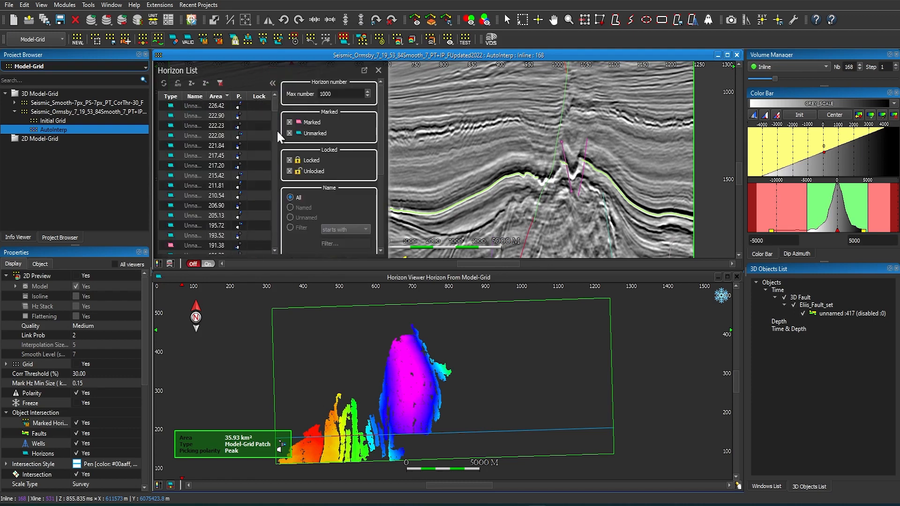
pyautogui.click(170, 105)
pyautogui.rightClick(171, 105)
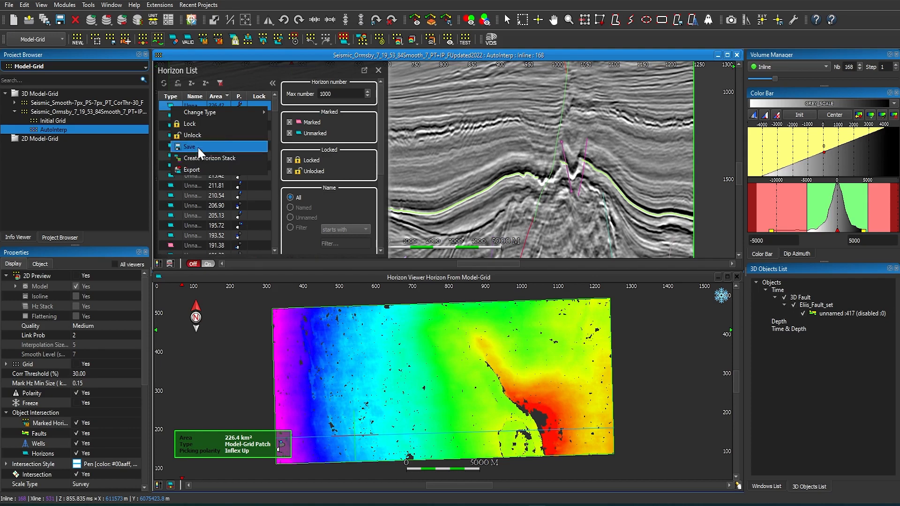
pyautogui.click(163, 105)
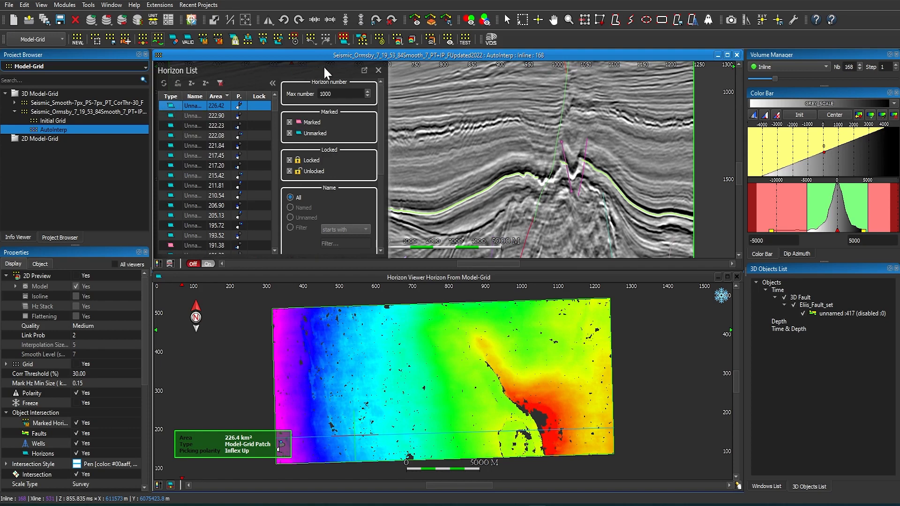
# Close the Horizon List and check the horizon on a crossline section, switching the section from Inline to Xline and back to Inline
pyautogui.click(378, 70)
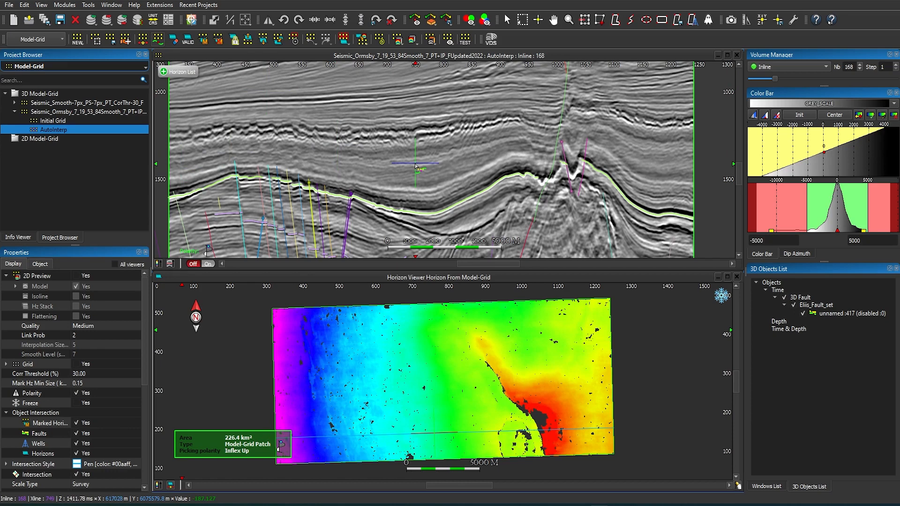
pyautogui.moveTo(415, 154); pyautogui.dragTo(434, 164, button='middle')
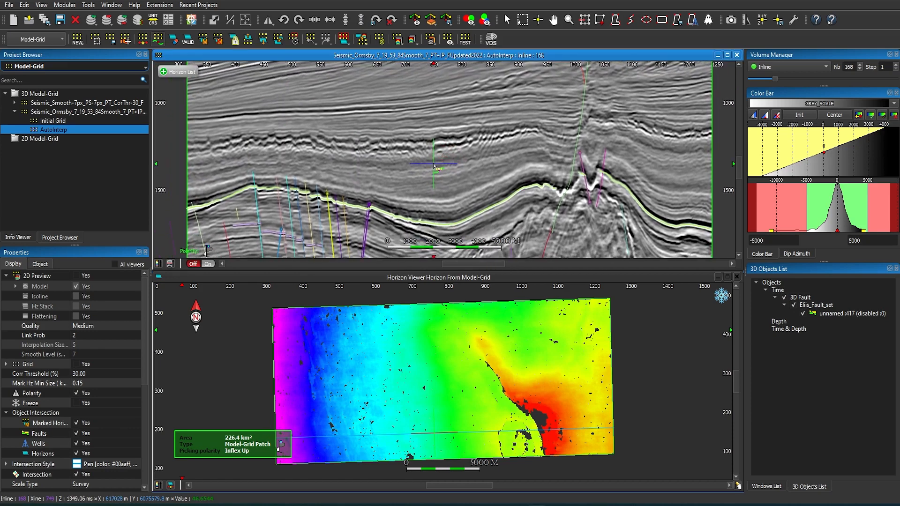
pyautogui.click(788, 66)
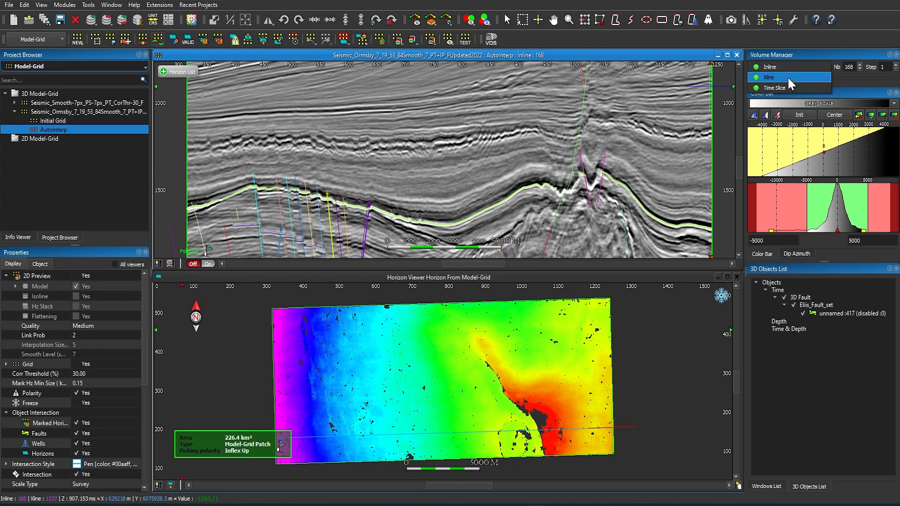
pyautogui.click(787, 77)
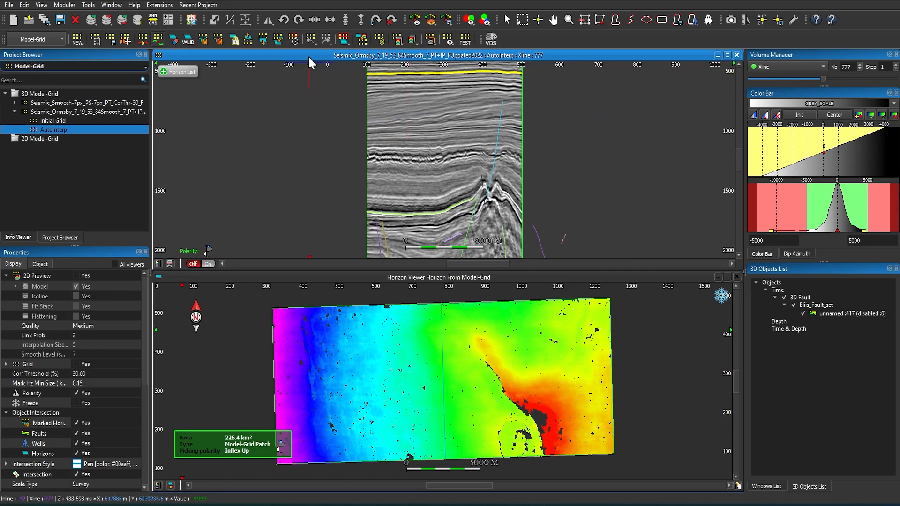
pyautogui.click(772, 65)
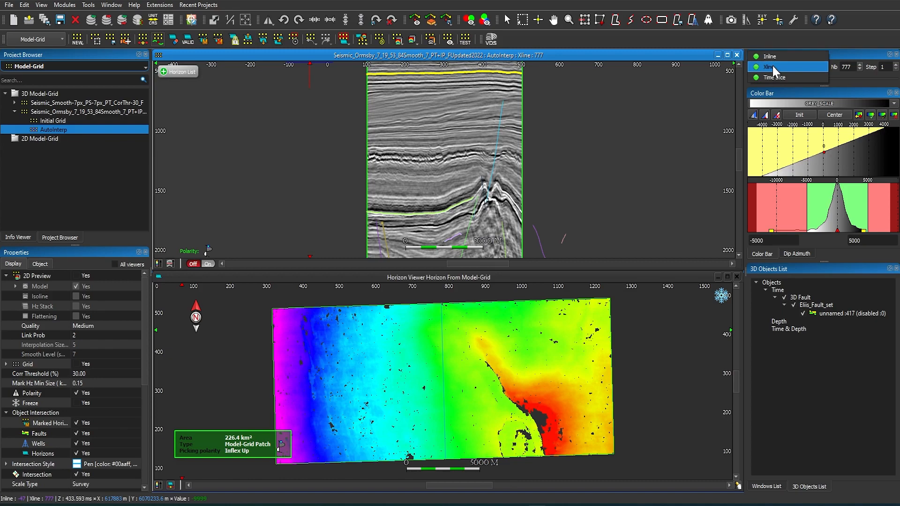
pyautogui.click(772, 56)
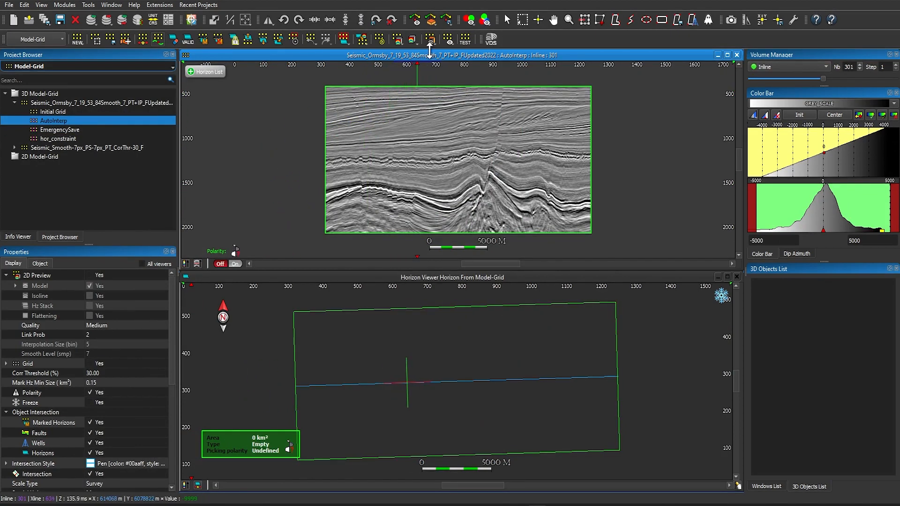
# Create a 2D line interpretation viewer along the TEST line and pick a shallow horizon patch in it
pyautogui.click(447, 39)
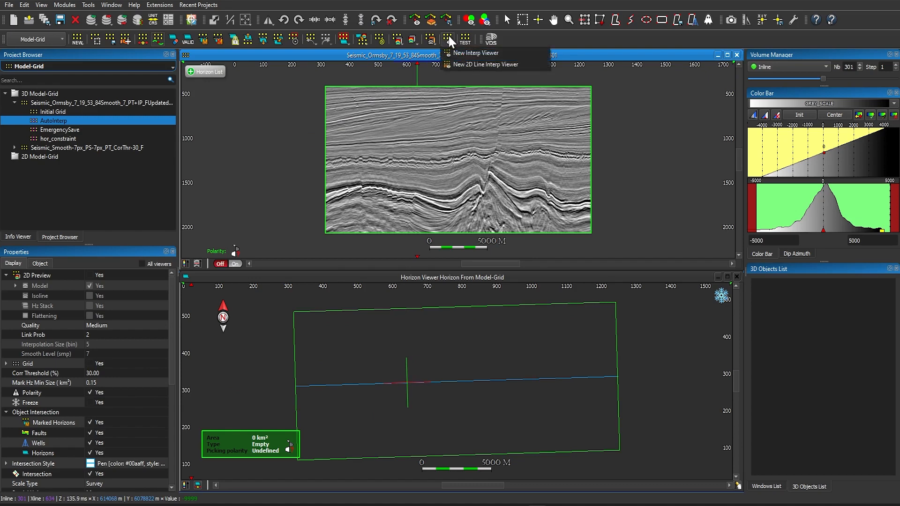
pyautogui.click(448, 64)
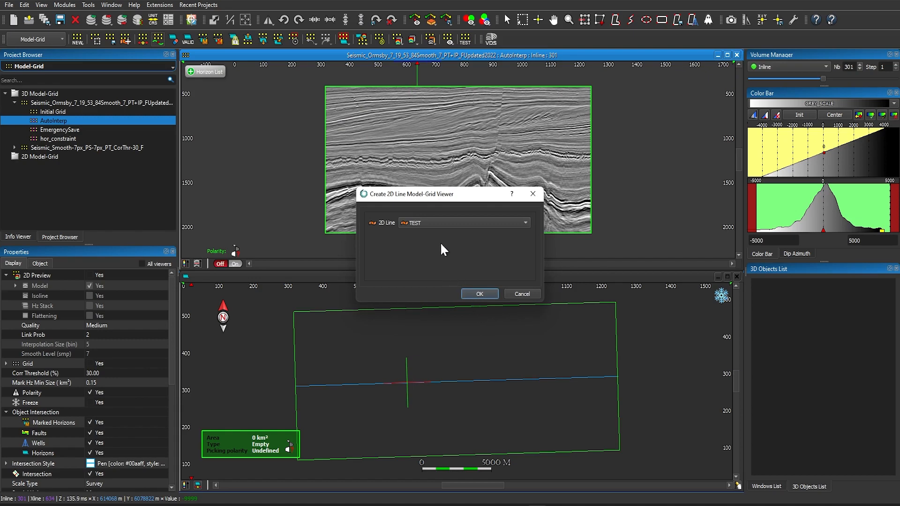
pyautogui.click(439, 224)
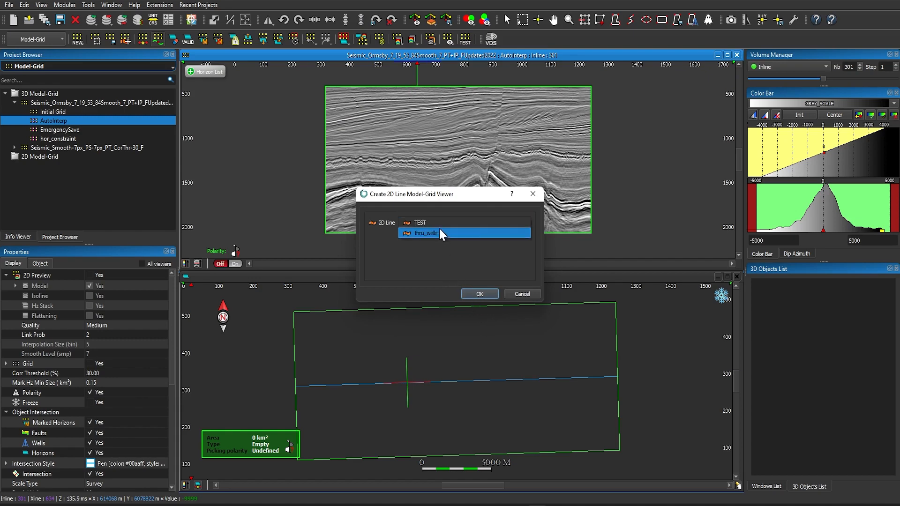
pyautogui.click(439, 225)
pyautogui.click(471, 291)
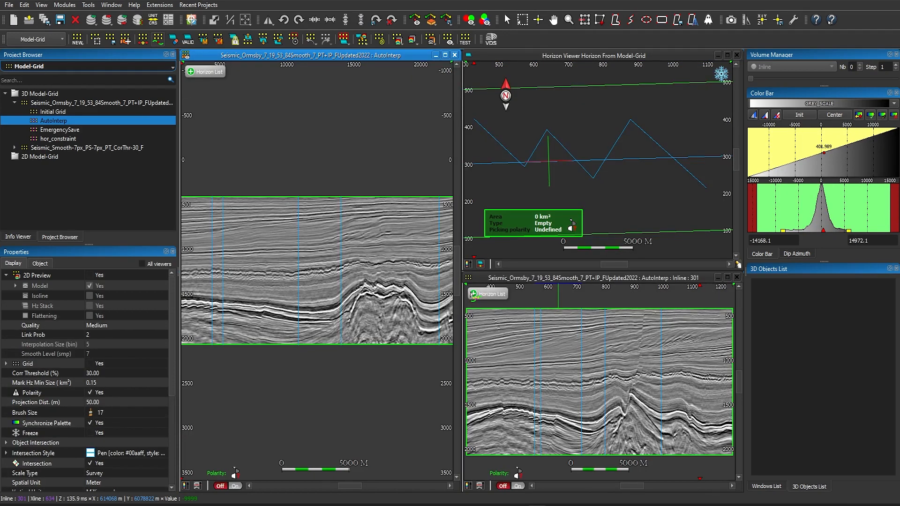
pyautogui.click(289, 220)
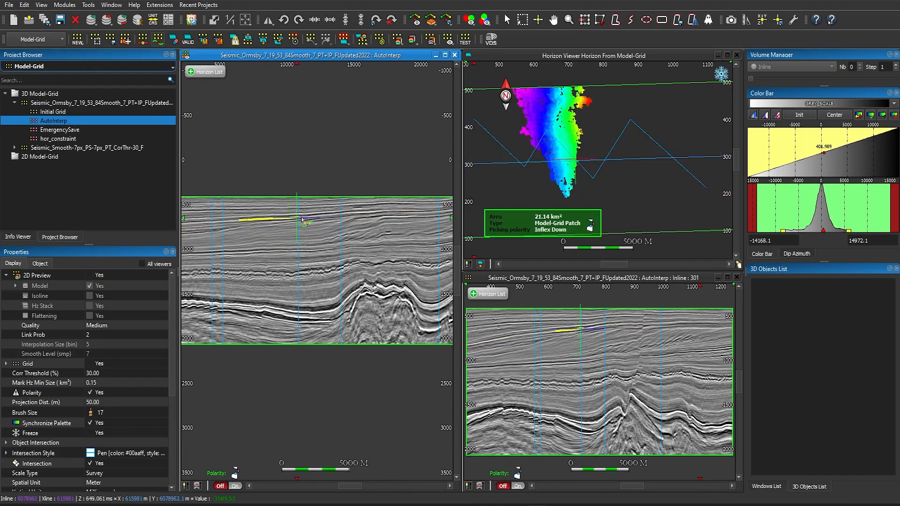
pyautogui.click(312, 217)
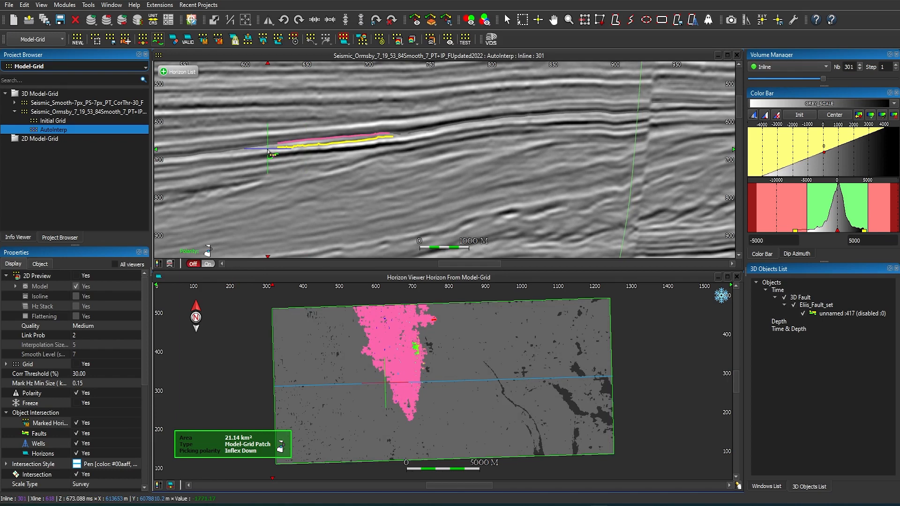
# Deactivate polarity consistency for the AutoInterp model and pick the adjoining opposite-polarity horizon to link with the displayed patch on inline 301
pyautogui.click(275, 155)
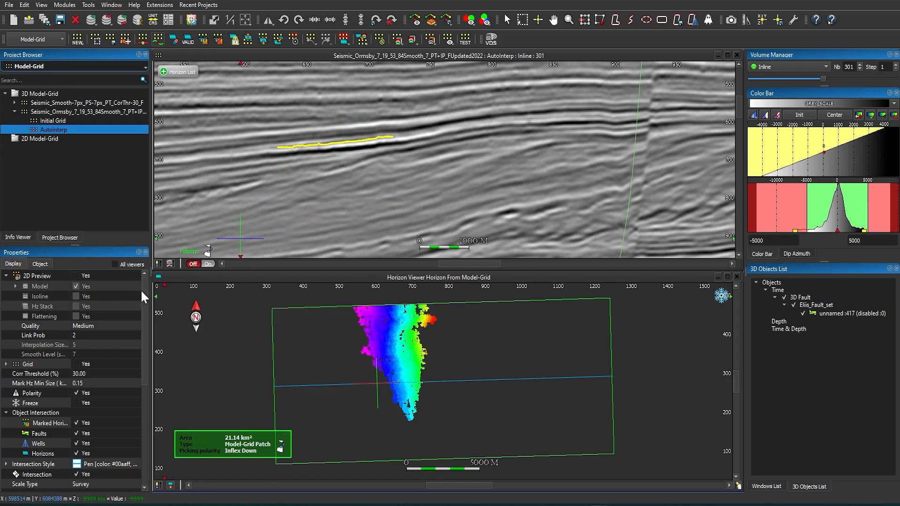
pyautogui.click(77, 393)
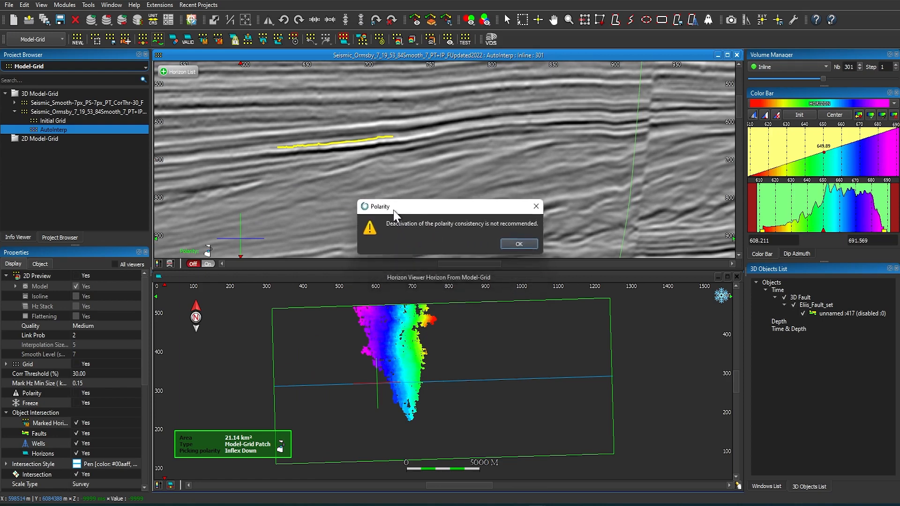
pyautogui.click(517, 237)
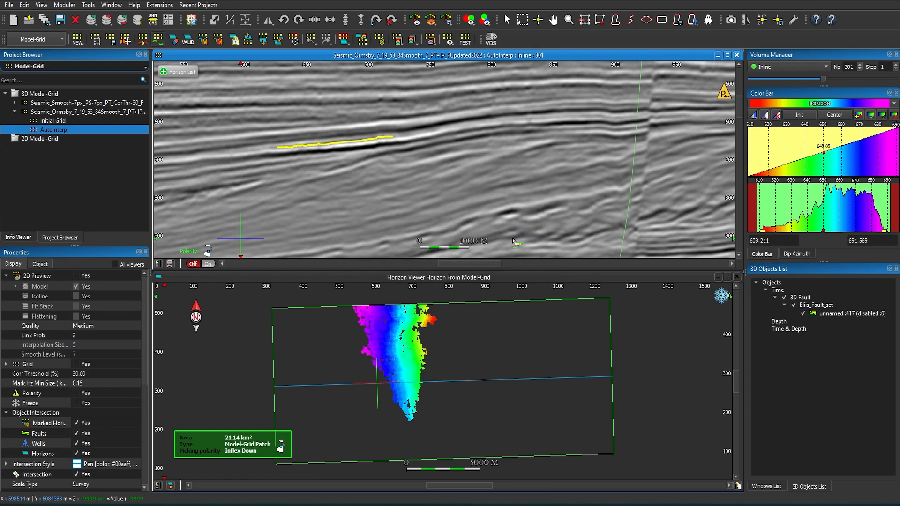
pyautogui.moveTo(263, 151)
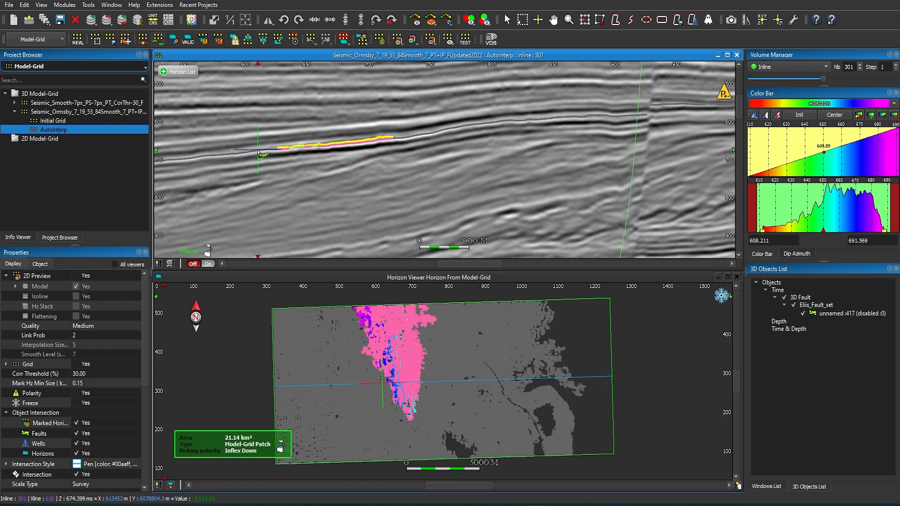
pyautogui.click(258, 151)
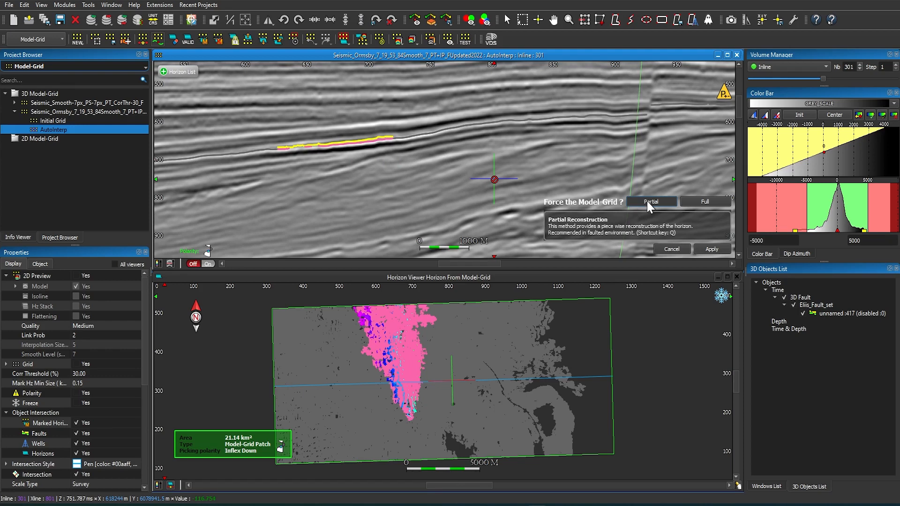
# Force the Model-Grid link with the Full reconstruction method and reactivate polarity consistency
pyautogui.click(710, 201)
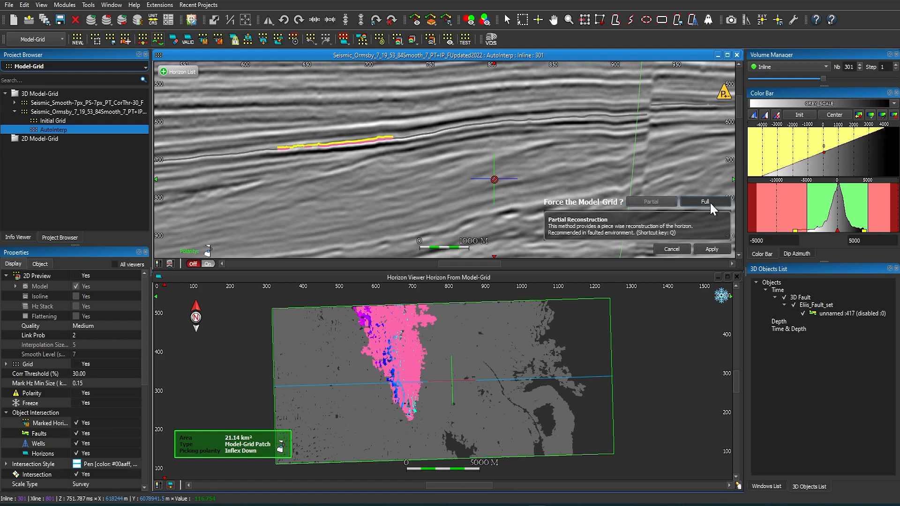
pyautogui.click(655, 202)
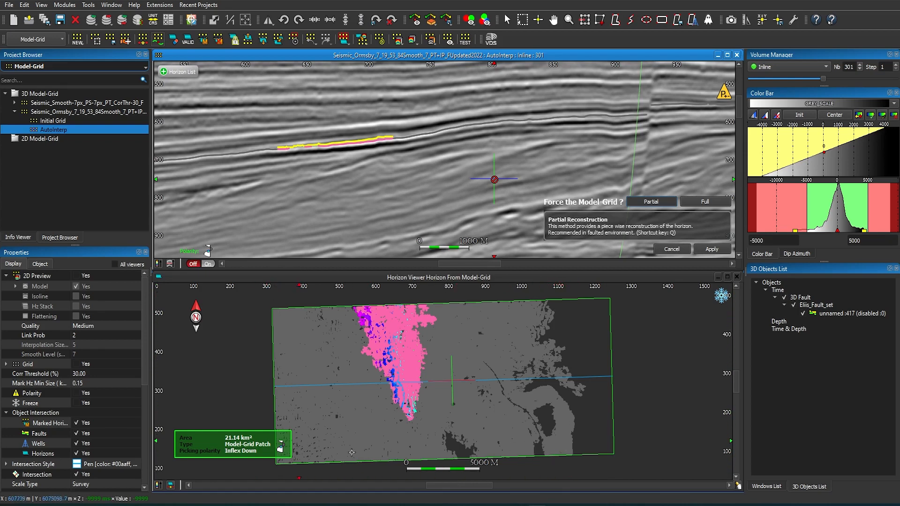
pyautogui.scroll(3, 557, 372)
pyautogui.scroll(-1, 488, 347)
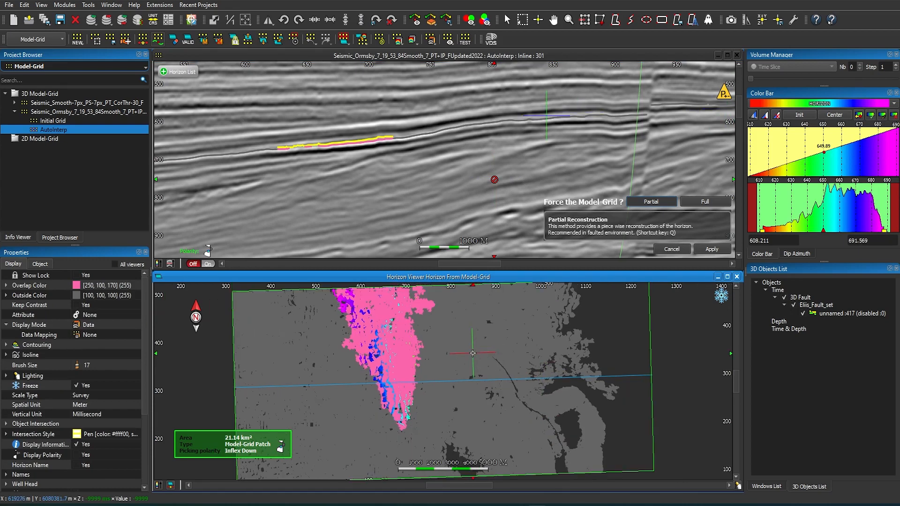
pyautogui.click(693, 199)
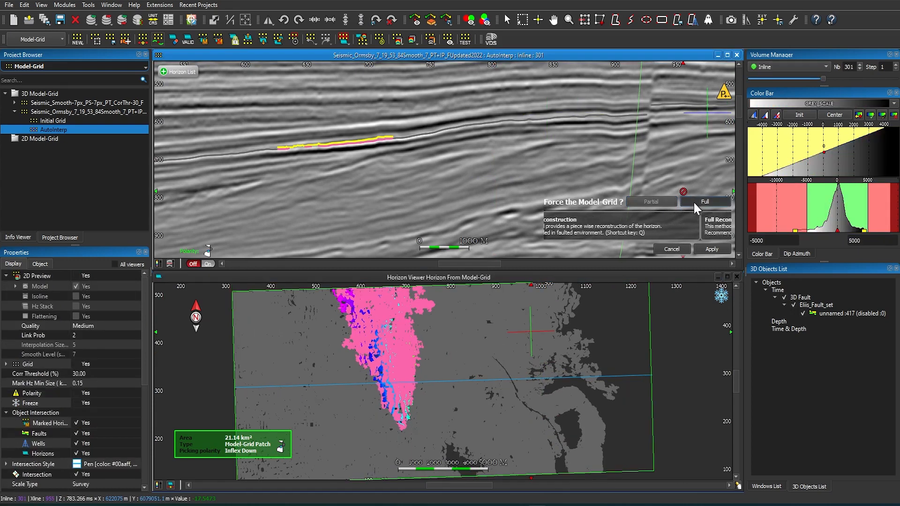
pyautogui.click(710, 249)
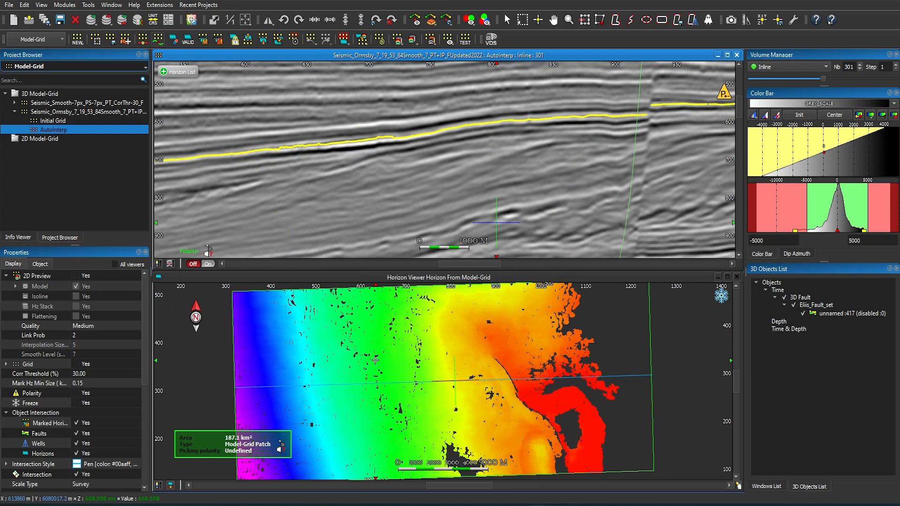
pyautogui.click(77, 394)
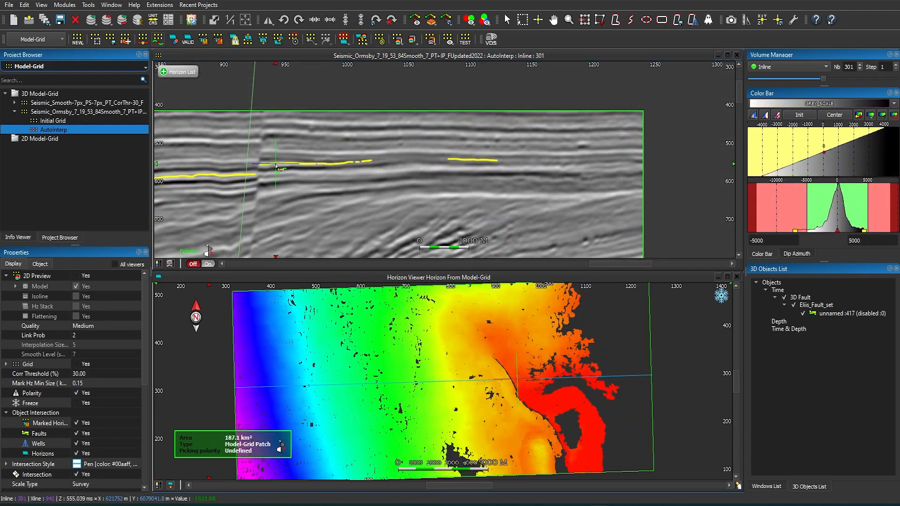
# Try erasing the isolated horizon segment beyond the fault on inline 301 and undo the erasure
pyautogui.click(277, 166)
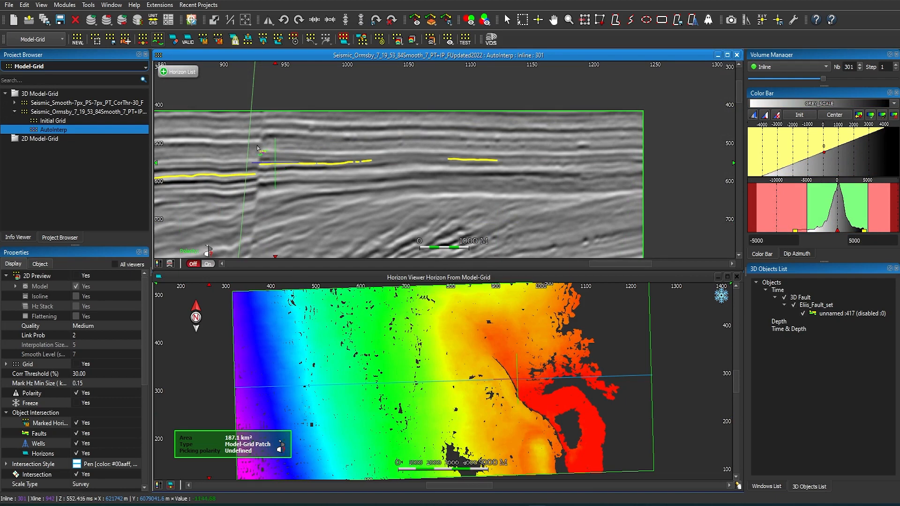
pyautogui.click(174, 42)
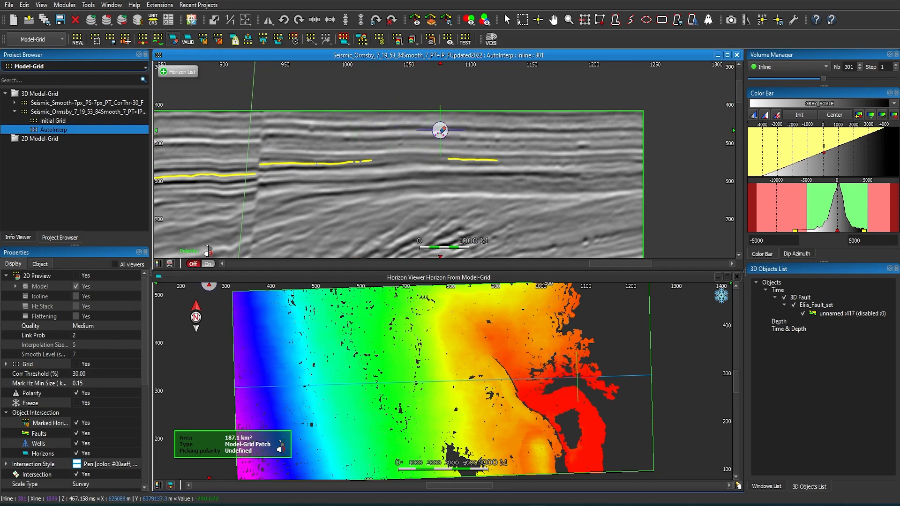
pyautogui.moveTo(430, 160); pyautogui.dragTo(526, 158)
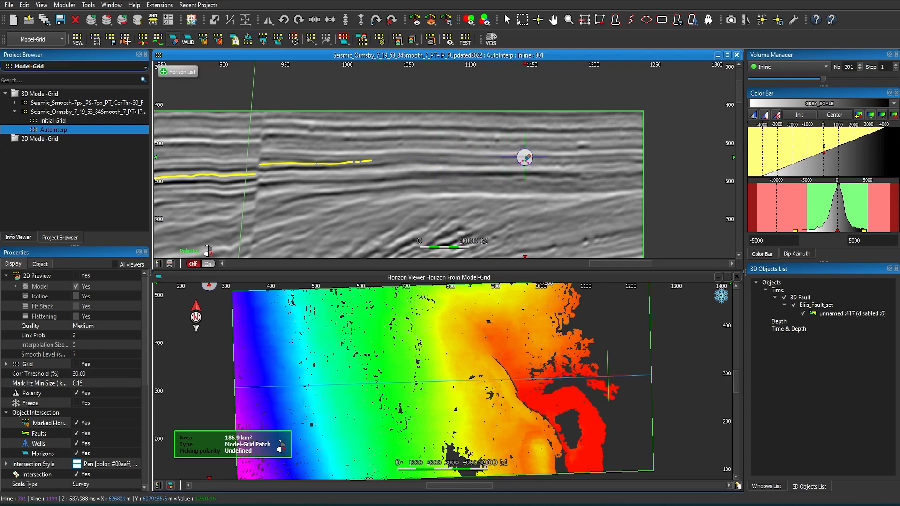
pyautogui.hotkey('ctrl', 'z')
pyautogui.click(156, 41)
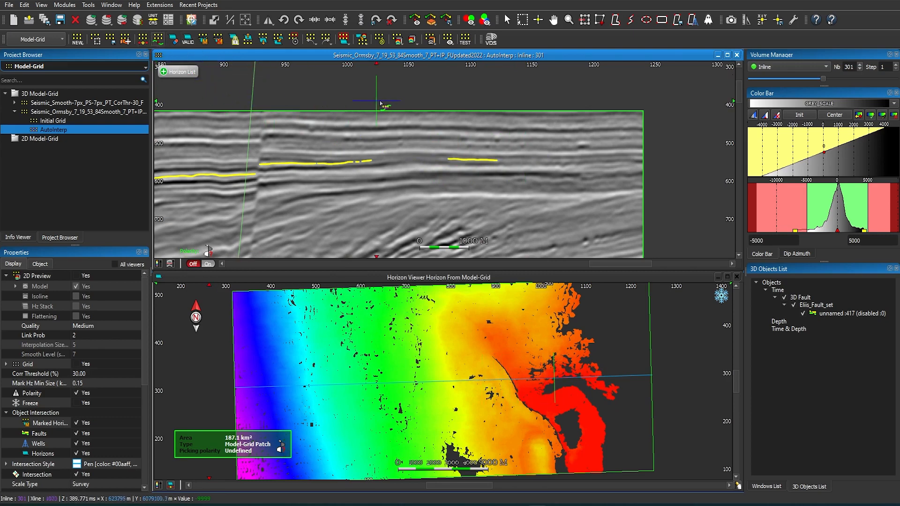
# Erase the isolated horizon segment near xline 1100 on inline 301 and brush over the horizon's eastern edge in the horizon viewer
pyautogui.click(496, 170)
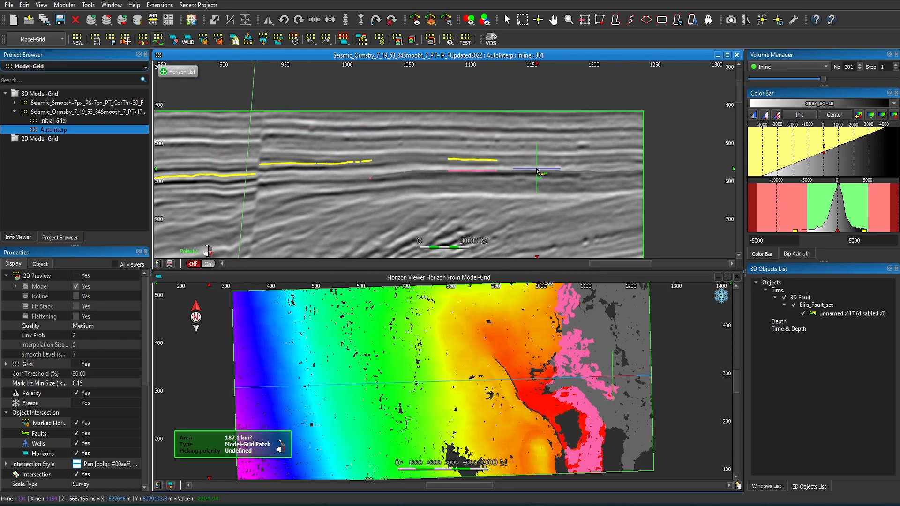
pyautogui.click(537, 172)
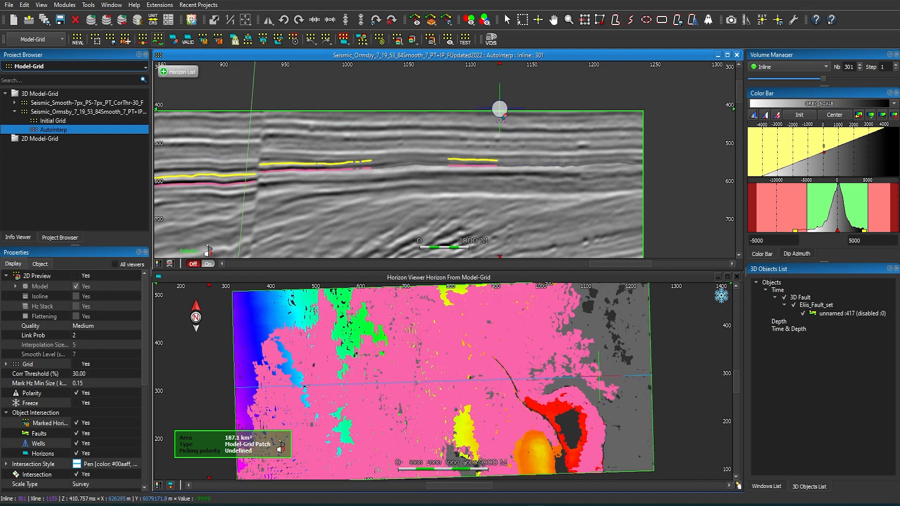
pyautogui.moveTo(518, 158); pyautogui.dragTo(414, 159)
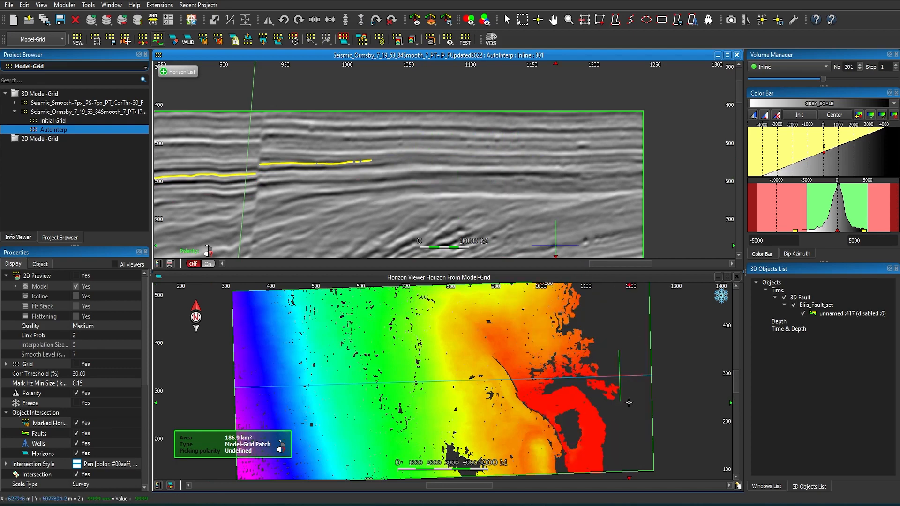
pyautogui.click(632, 411)
pyautogui.moveTo(632, 411); pyautogui.dragTo(593, 386)
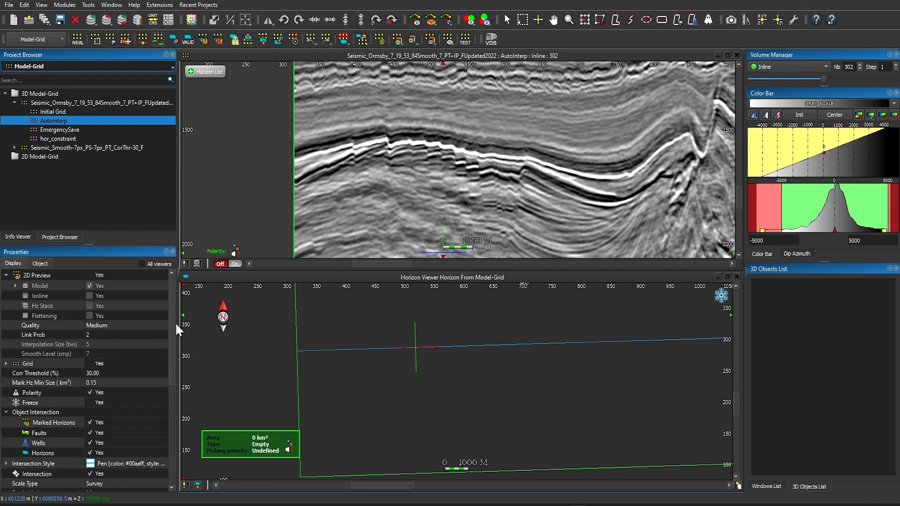
# Display the small trough patch near xline 608 on inline 302 and link the neighbouring patch to it
pyautogui.click(510, 177)
pyautogui.click(513, 177)
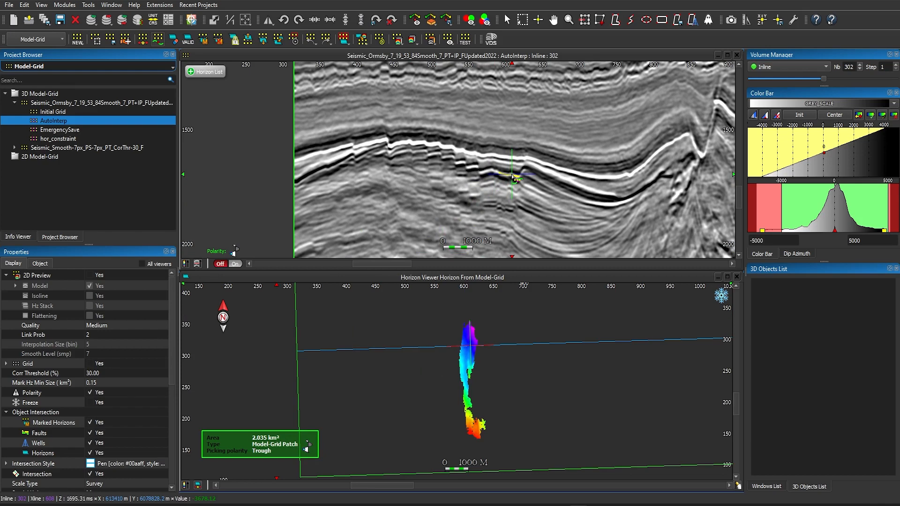
pyautogui.click(512, 176)
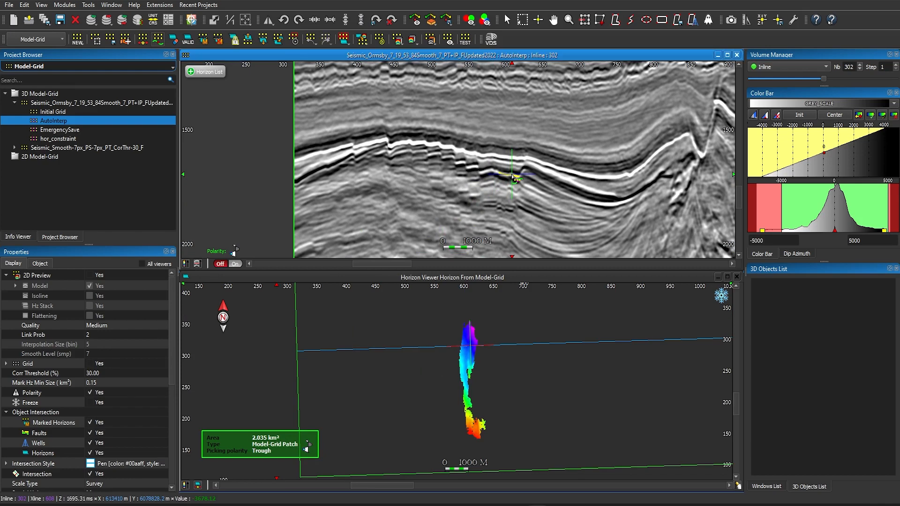
pyautogui.click(492, 175)
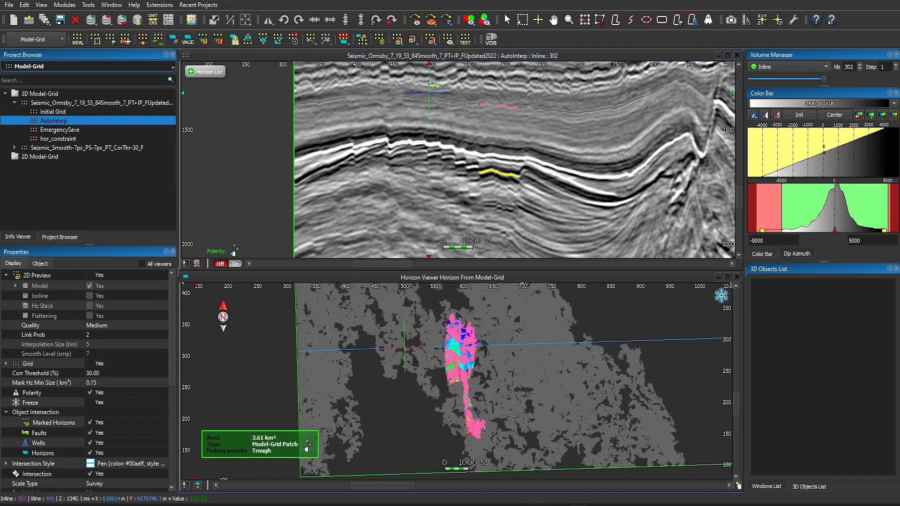
# Map the Seismic_RMS Amplitude attribute on the Model-Grid patches with the output name RMS
pyautogui.click(433, 40)
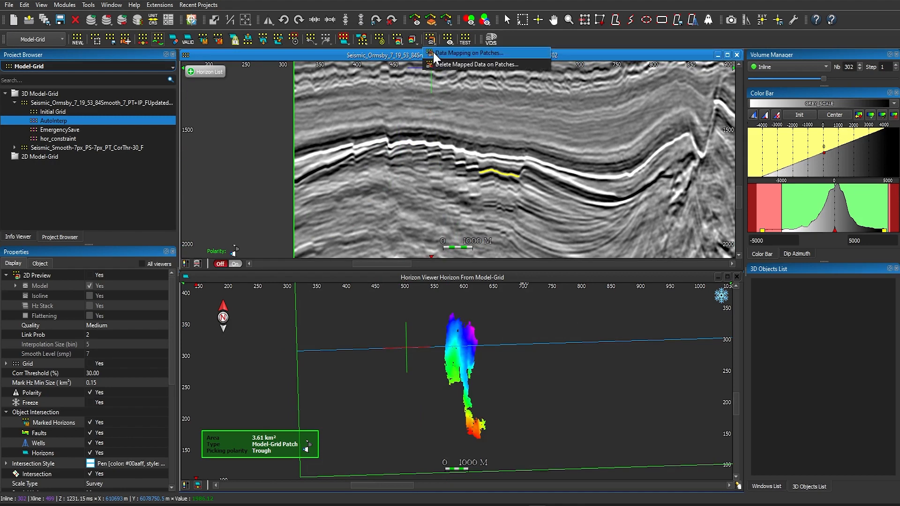
pyautogui.click(493, 52)
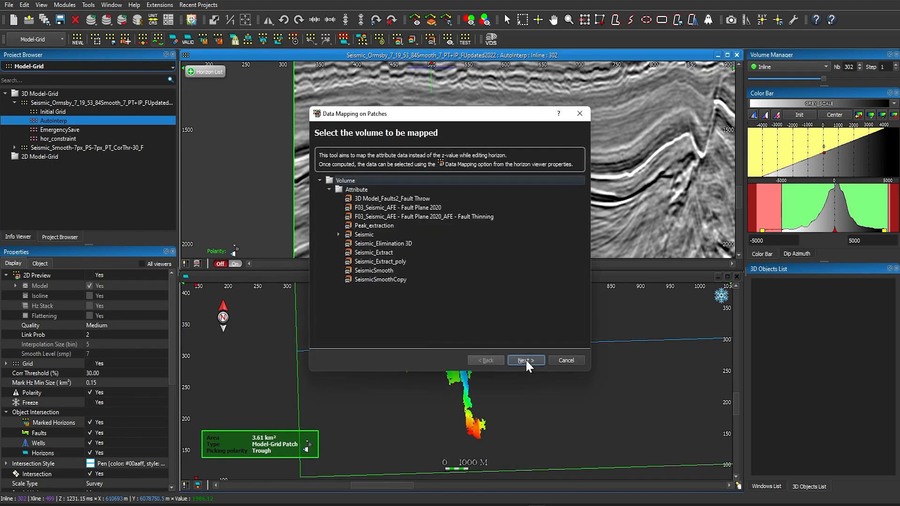
pyautogui.click(339, 235)
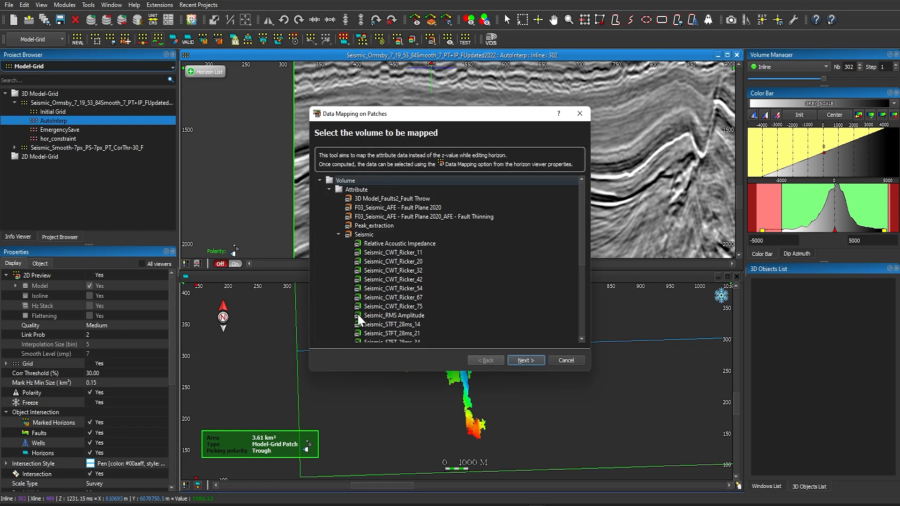
pyautogui.click(386, 314)
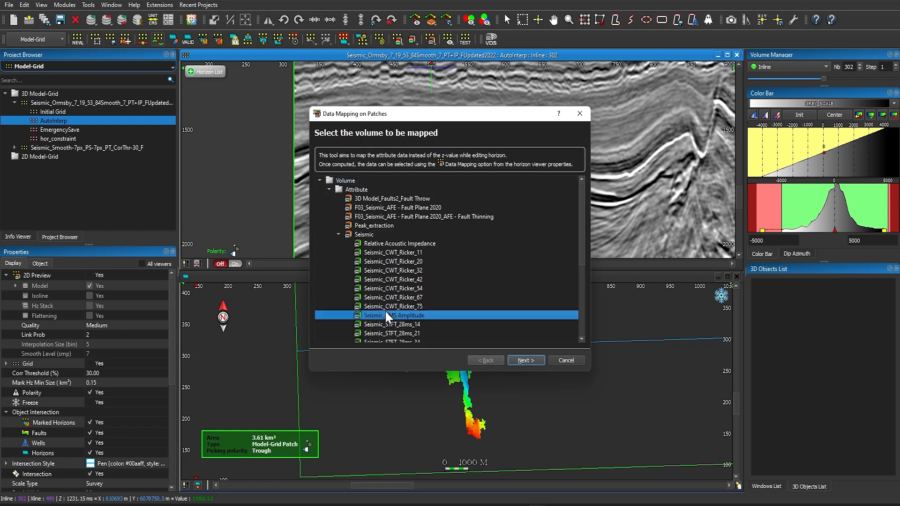
pyautogui.click(525, 360)
pyautogui.doubleClick(392, 333)
pyautogui.write('RMS')
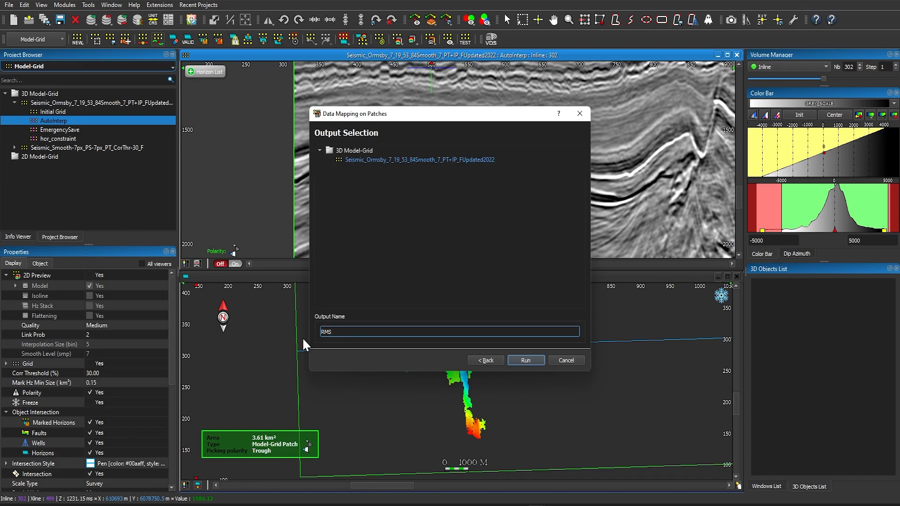
pyautogui.click(516, 360)
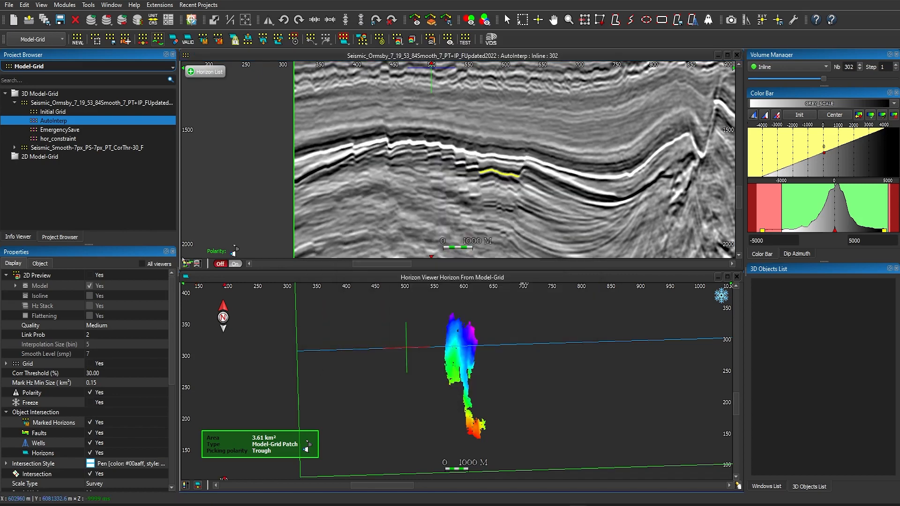
# Set the horizon viewer's display mode to Data with the RMS mapping
pyautogui.click(232, 279)
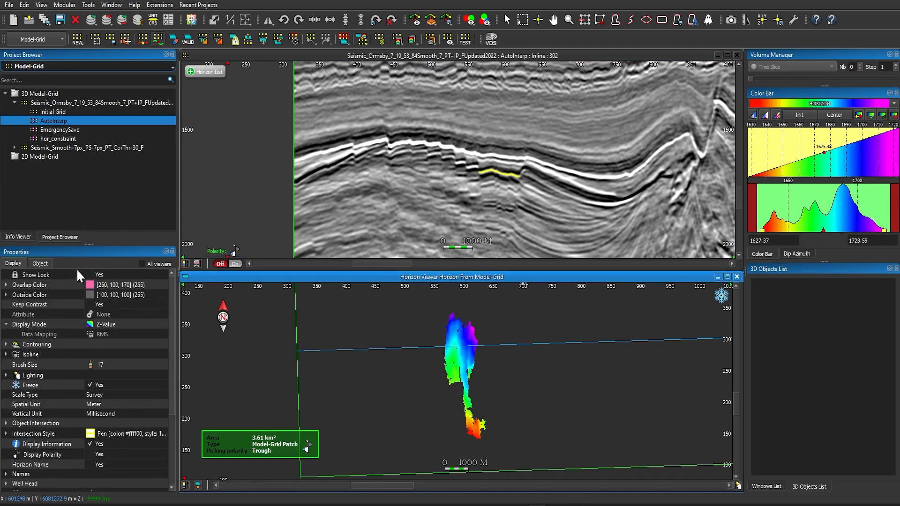
pyautogui.click(112, 324)
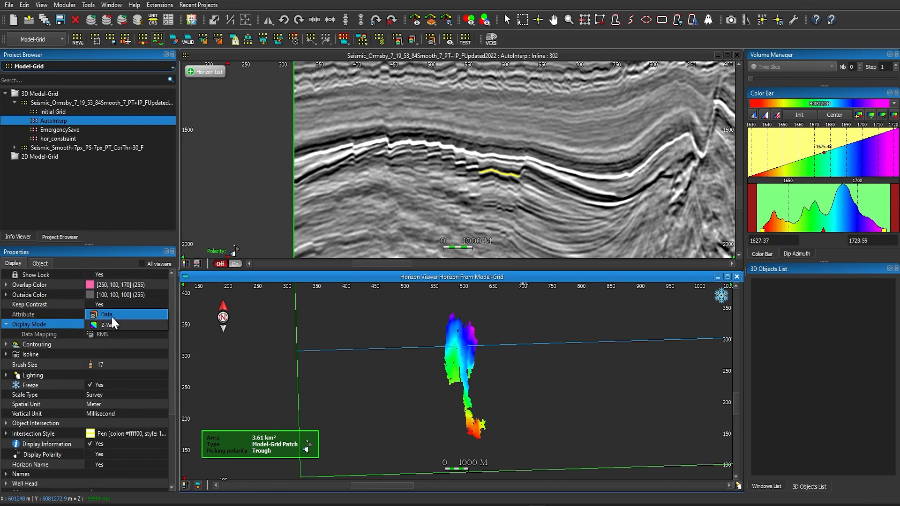
pyautogui.click(111, 316)
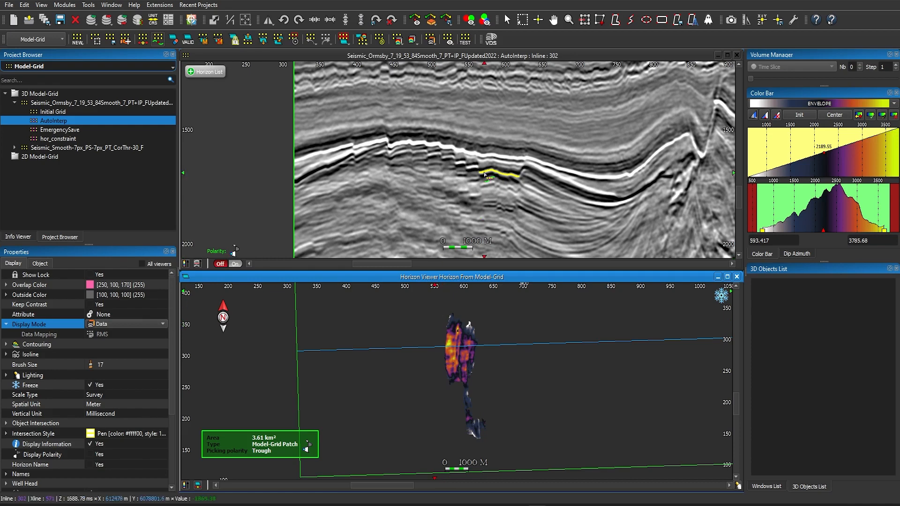
# Link the neighbouring trough patches one after another westward along the horizon on inline 302
pyautogui.click(454, 58)
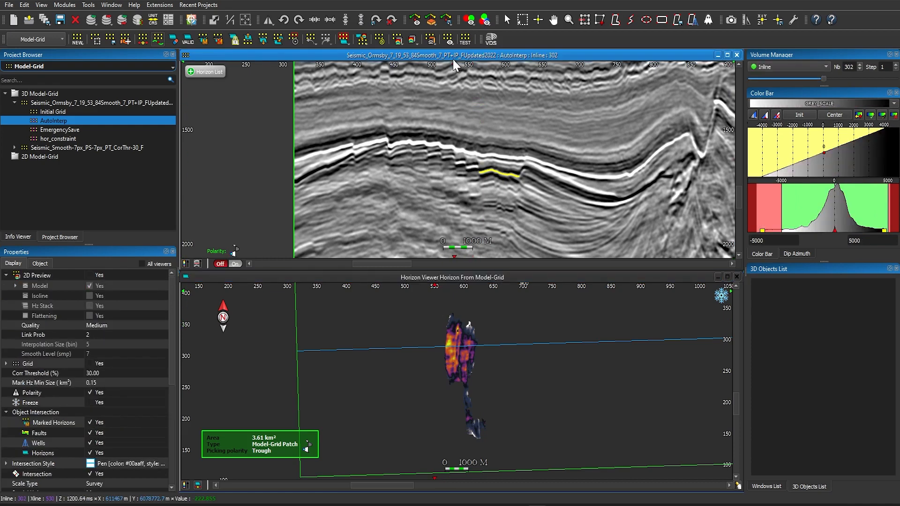
pyautogui.click(473, 166)
pyautogui.click(462, 161)
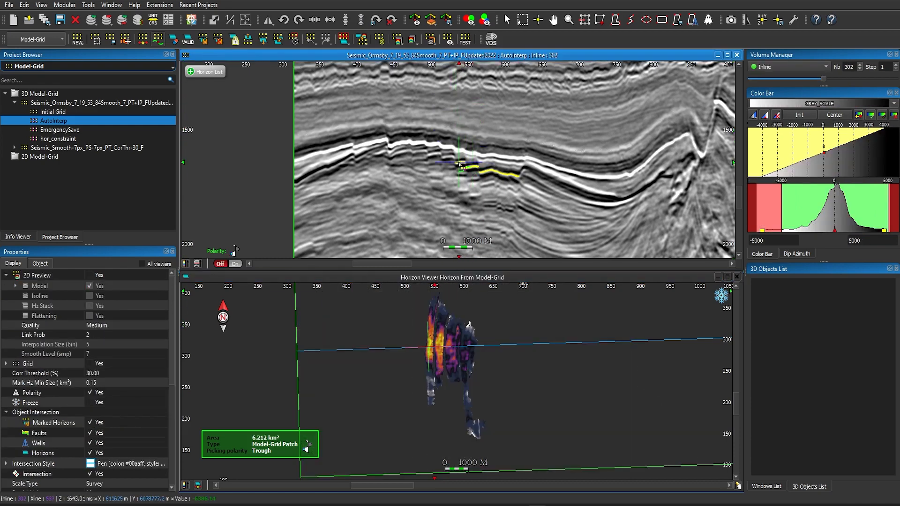
pyautogui.click(450, 156)
pyautogui.click(438, 151)
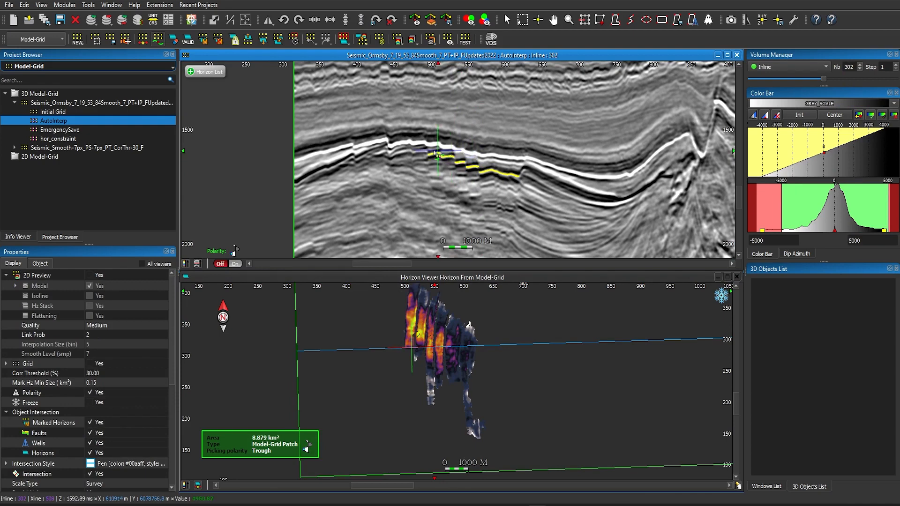
pyautogui.click(423, 151)
pyautogui.click(347, 164)
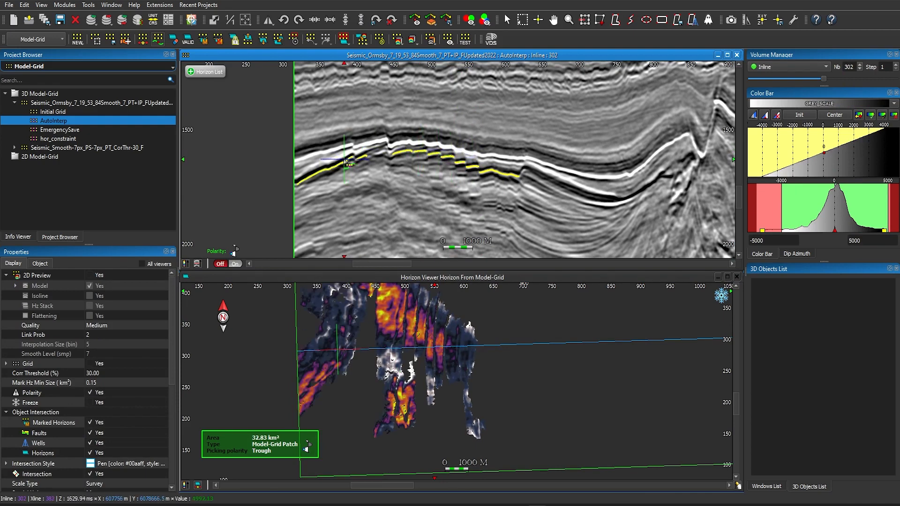
pyautogui.click(380, 155)
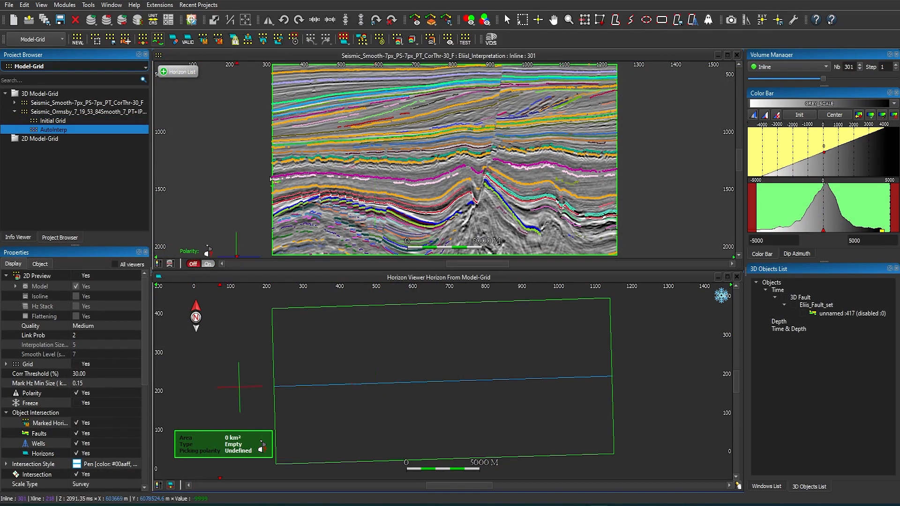
# Examine the extents of several Model-Grid patches on inline 301 in the horizon viewer
pyautogui.click(365, 238)
pyautogui.click(392, 71)
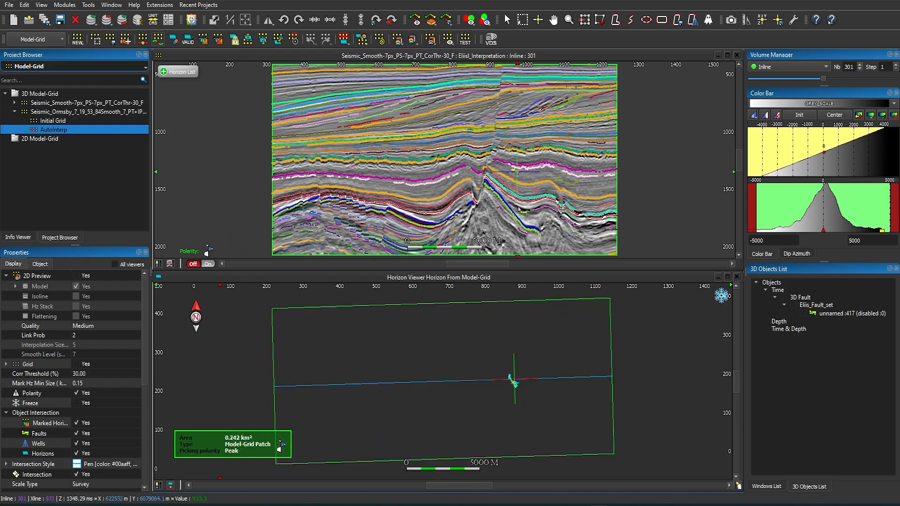
pyautogui.click(406, 218)
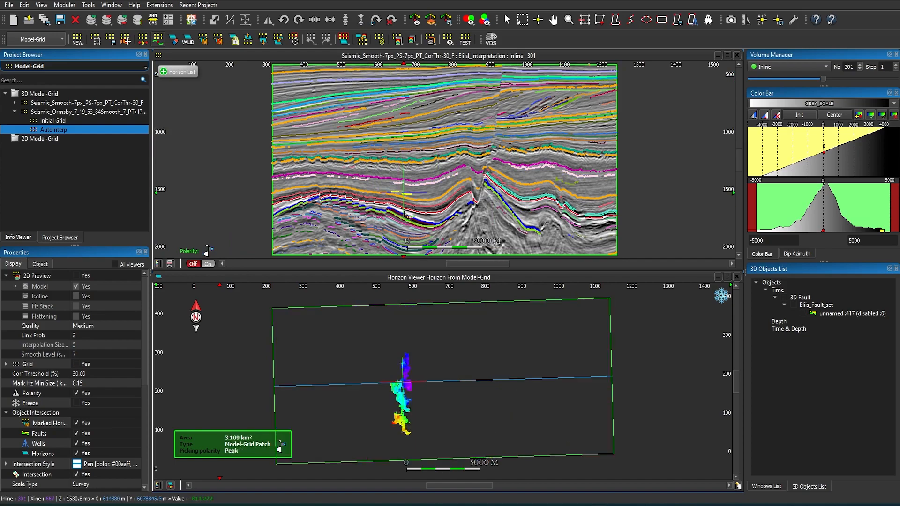
pyautogui.click(404, 171)
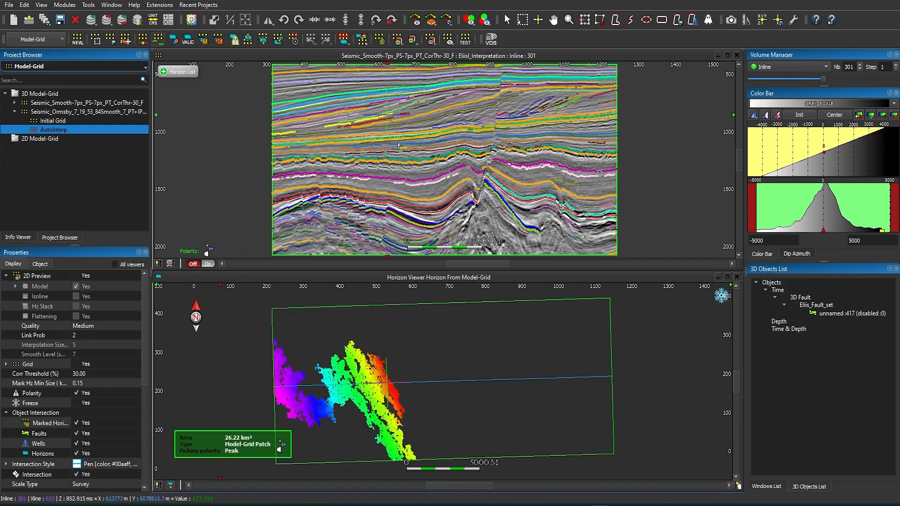
pyautogui.click(400, 188)
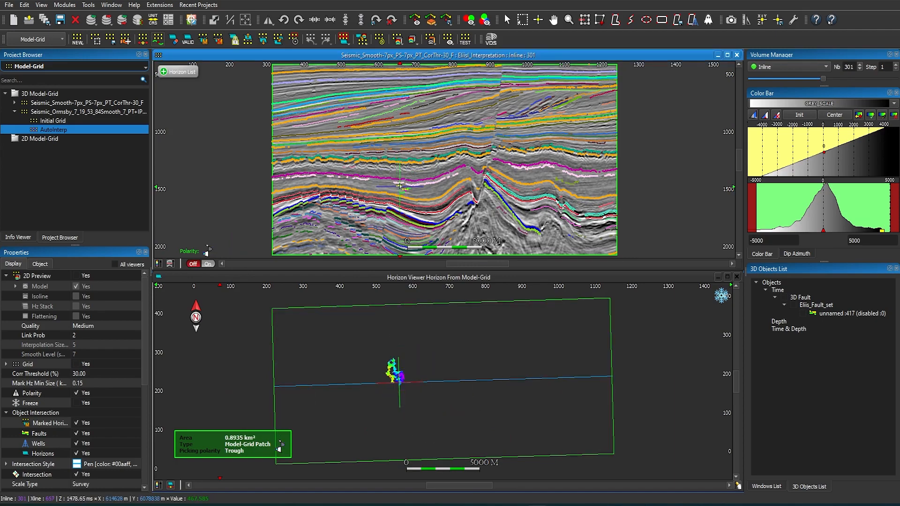
# Activate the 2D preview of the model on inline 301
pyautogui.scroll(1, 400, 187)
pyautogui.scroll(1, 401, 184)
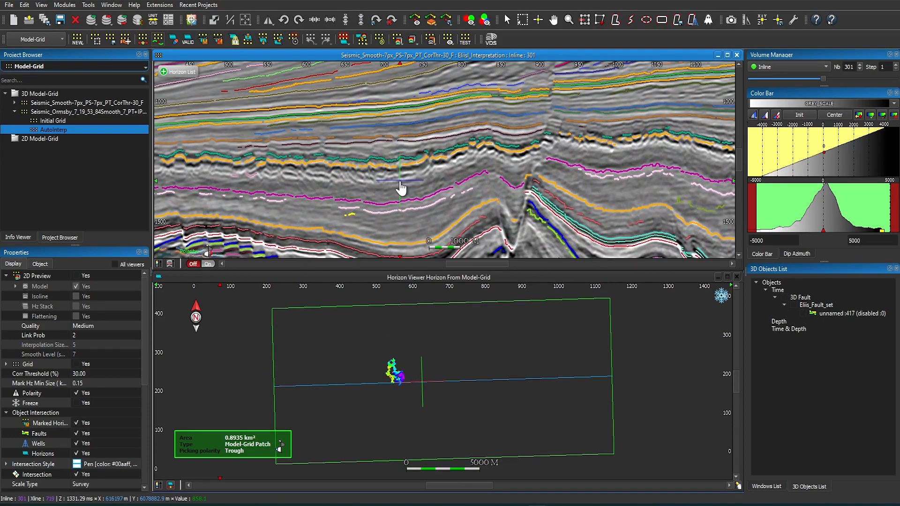
pyautogui.moveTo(401, 183); pyautogui.dragTo(411, 184, button='middle')
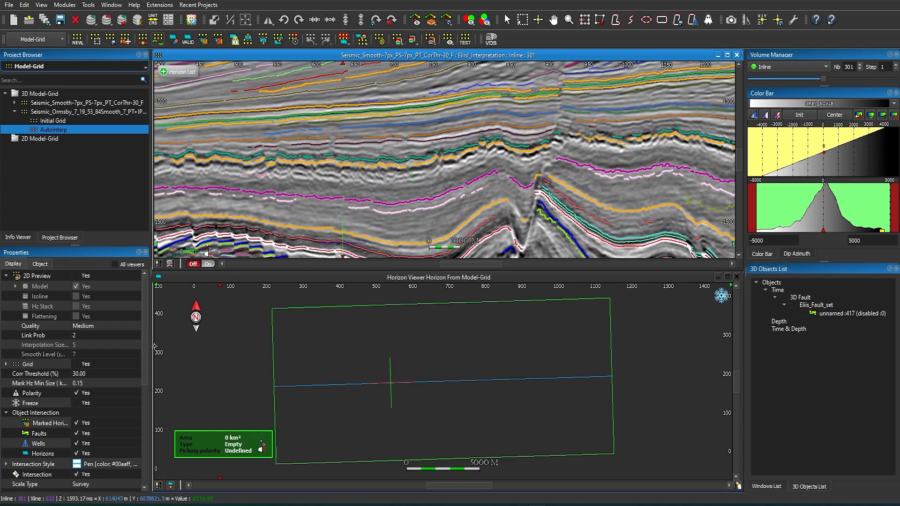
pyautogui.click(75, 276)
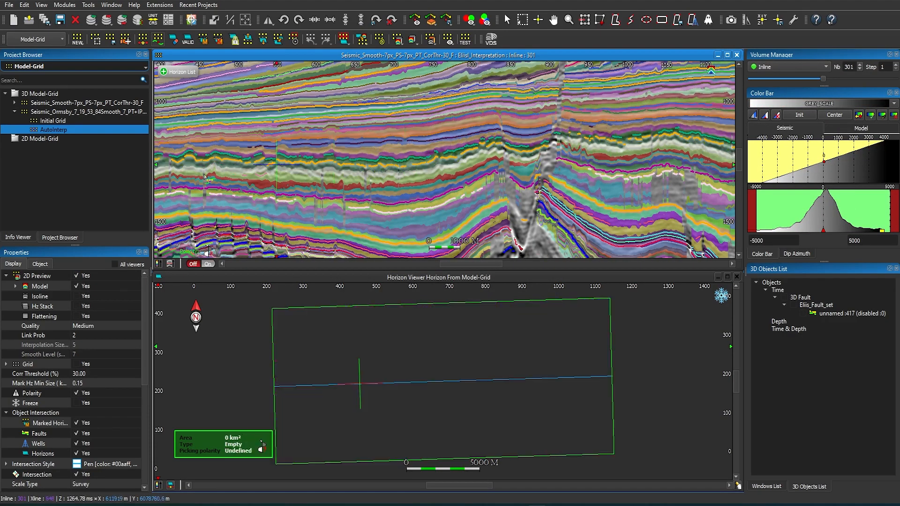
pyautogui.moveTo(239, 196); pyautogui.dragTo(315, 182, button='middle')
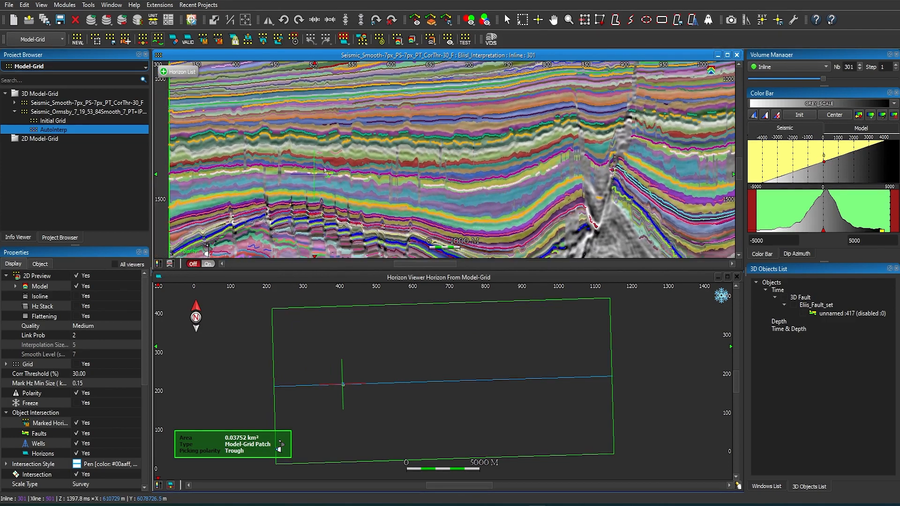
# Place a reference point on inline 301 near xline 625 at about 1400 ms and set the 2D preview quality to High
pyautogui.click(538, 19)
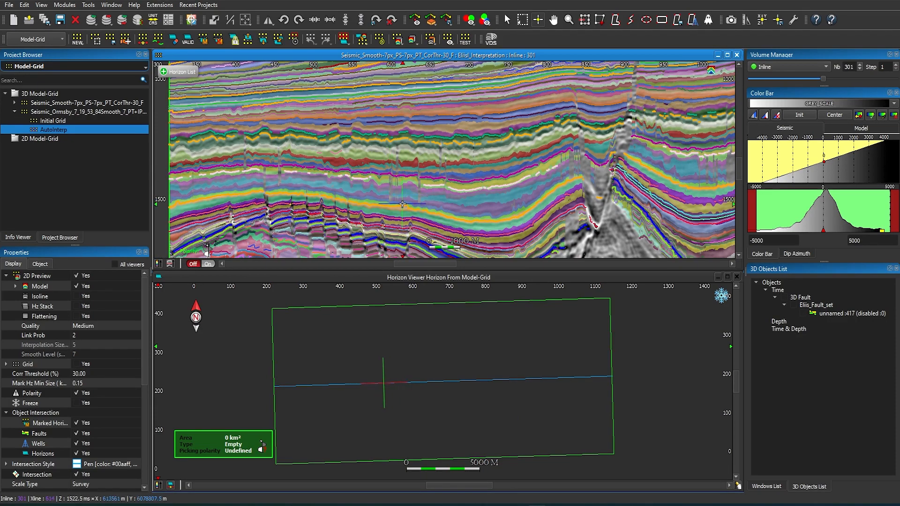
pyautogui.scroll(2, 401, 197)
pyautogui.moveTo(403, 210); pyautogui.dragTo(411, 181, button='middle')
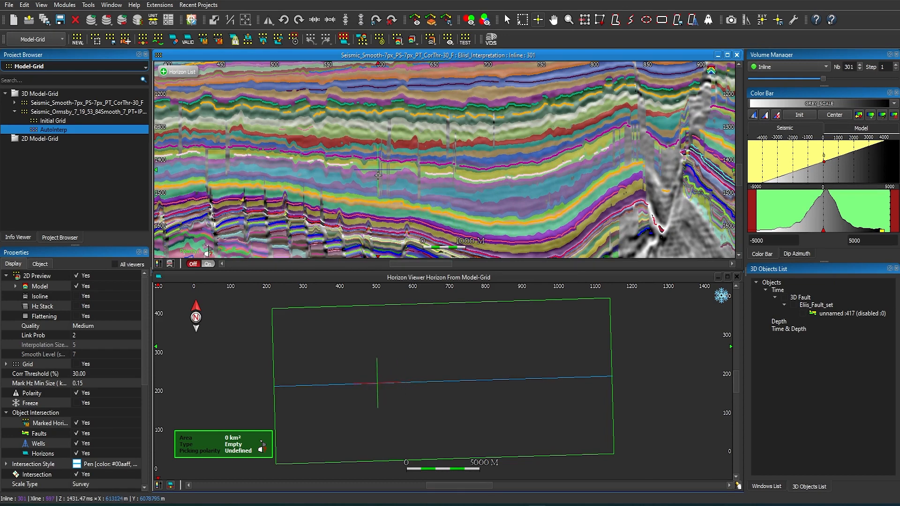
pyautogui.click(406, 160)
pyautogui.click(109, 328)
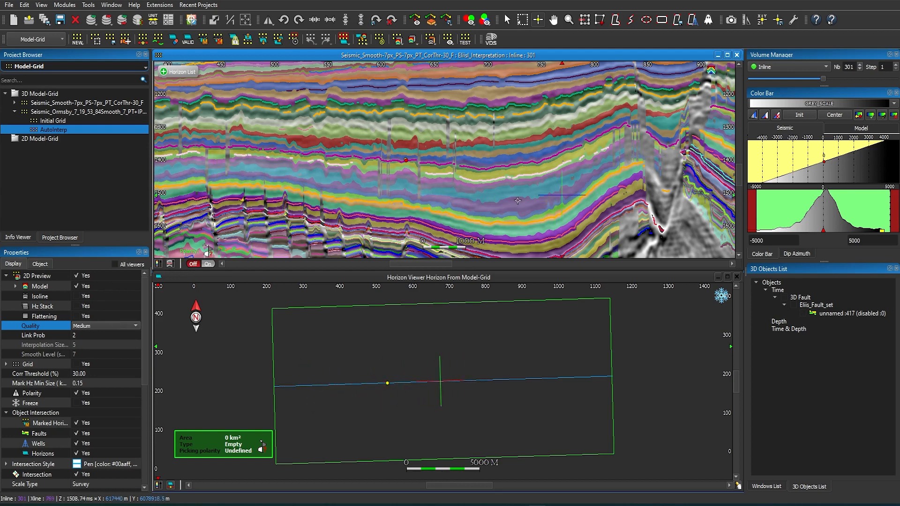
pyautogui.click(104, 326)
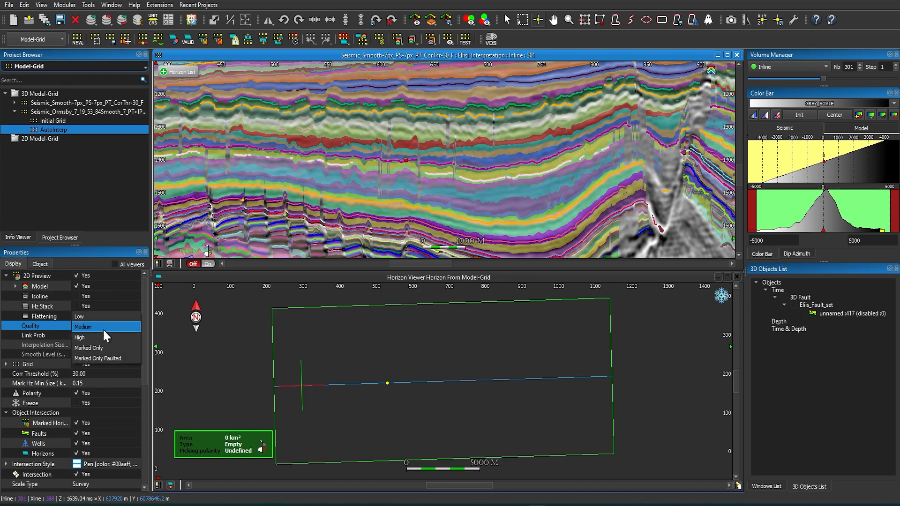
pyautogui.click(101, 336)
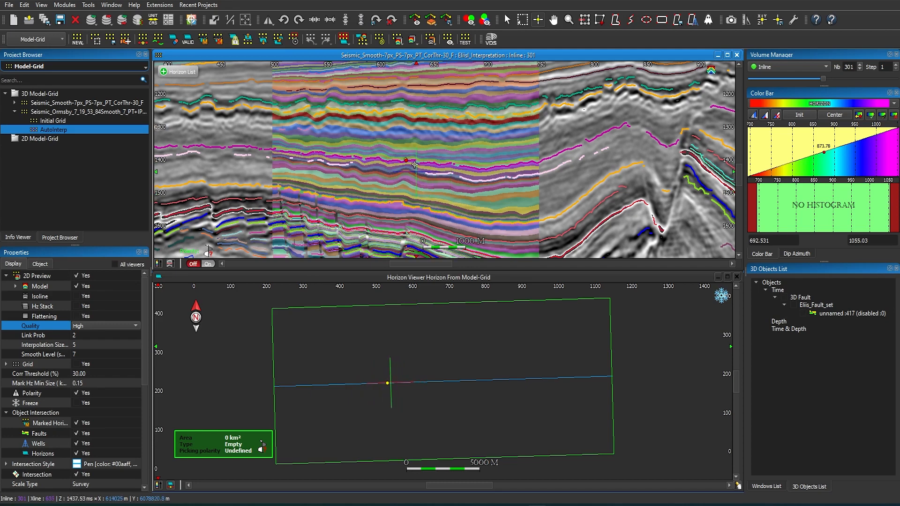
# Set the 2D preview's interpolation size to 7 and smooth level to 11 and recompute the preview
pyautogui.click(85, 345)
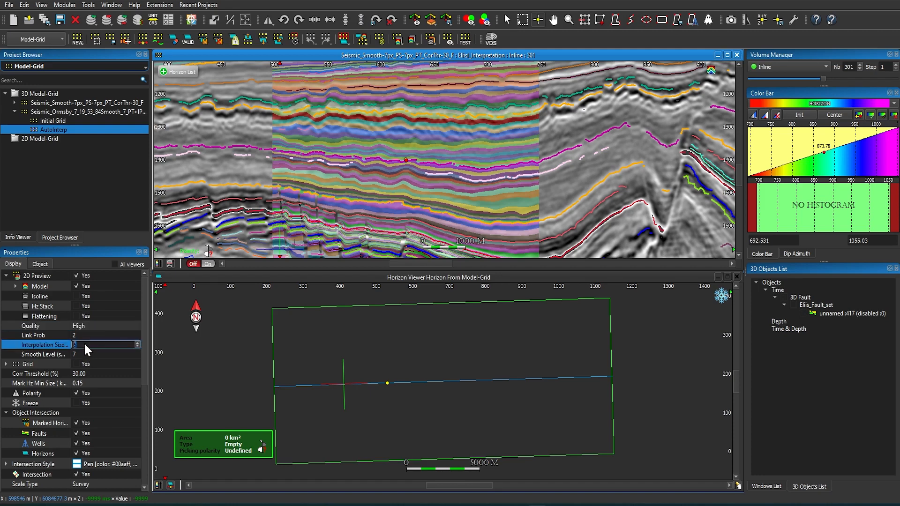
pyautogui.click(84, 354)
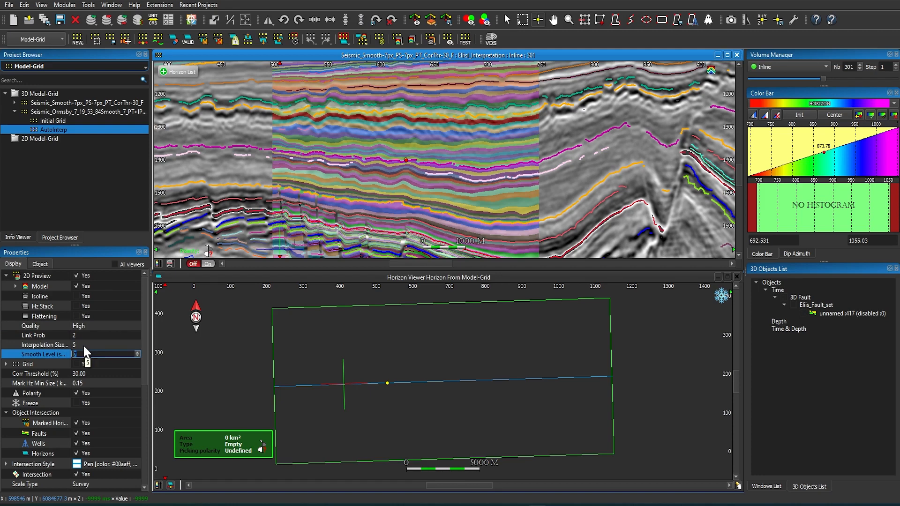
pyautogui.click(84, 346)
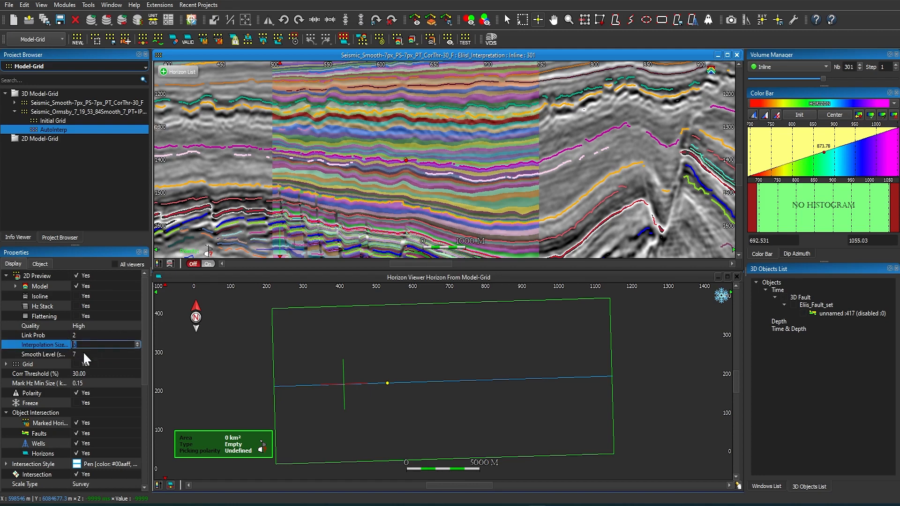
pyautogui.click(85, 354)
pyautogui.click(84, 346)
pyautogui.scroll(1, 85, 346)
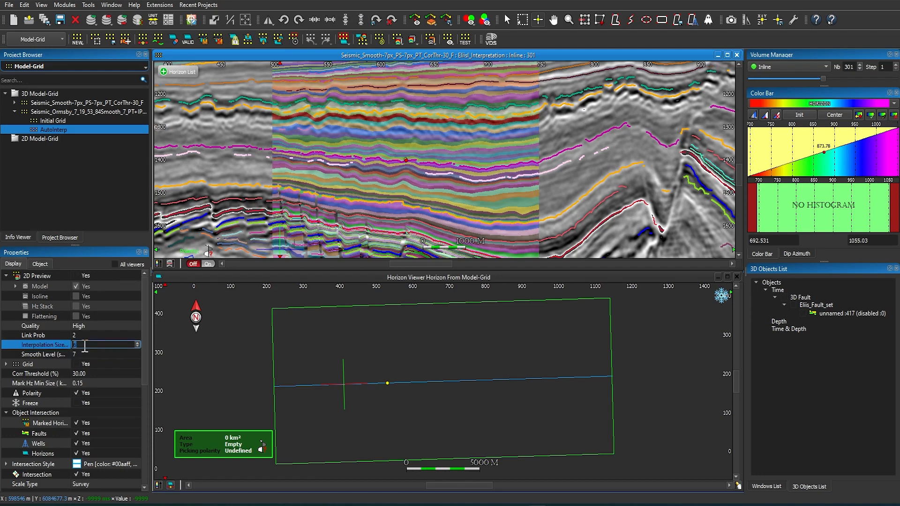
pyautogui.click(86, 354)
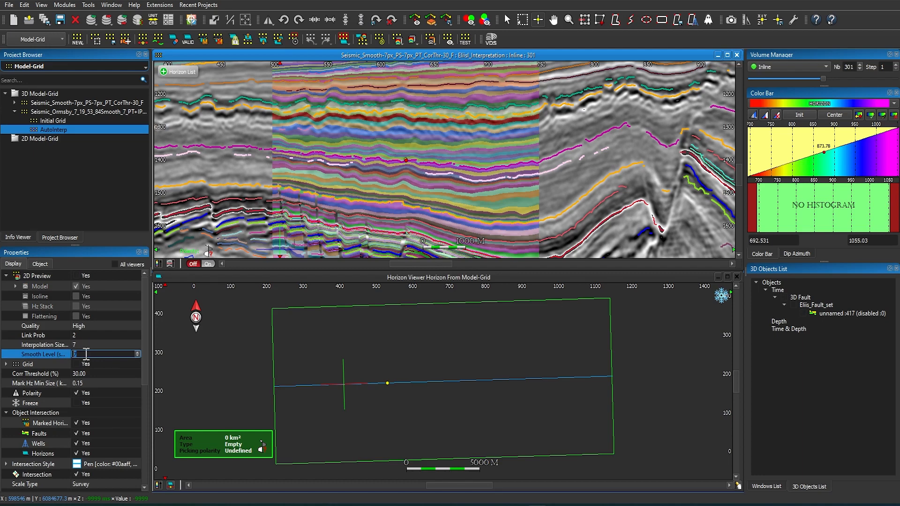
pyautogui.scroll(3, 86, 354)
pyautogui.click(77, 277)
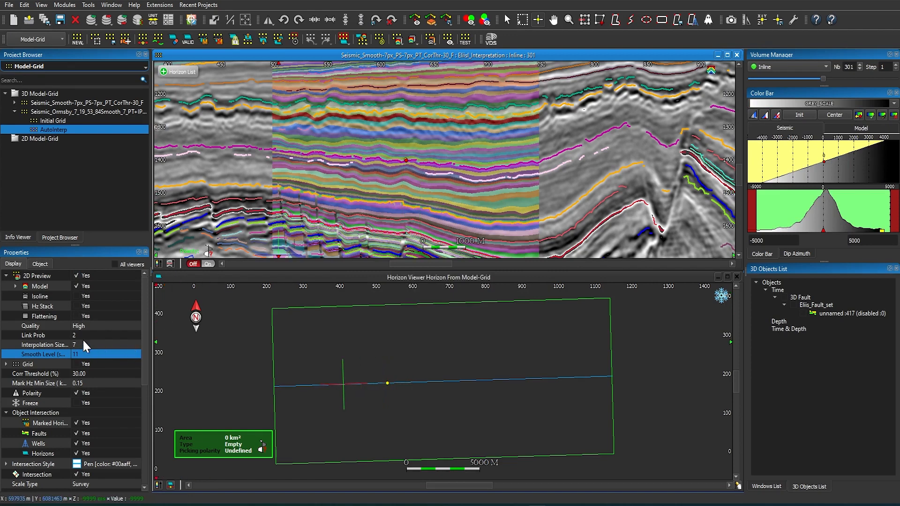
# Set the 2D preview's Link Prob to 1 and recompute the preview
pyautogui.doubleClick(83, 335)
pyautogui.write('1')
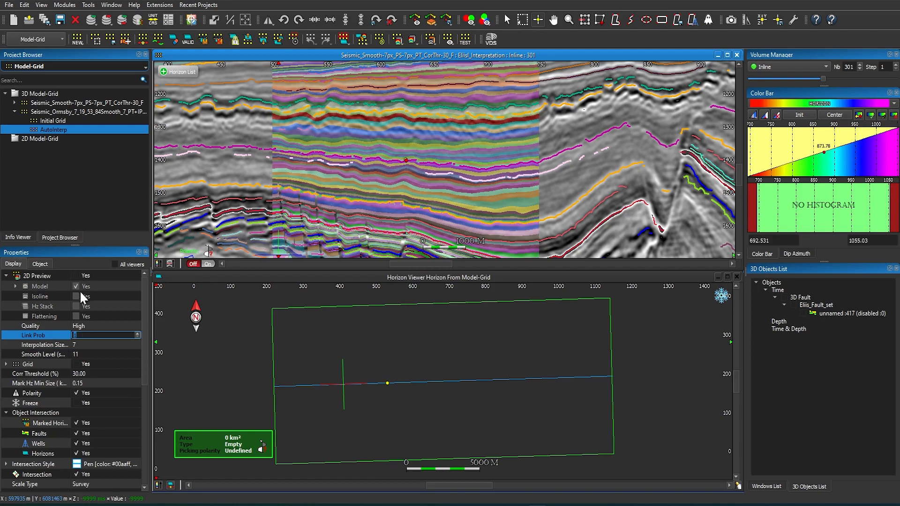
pyautogui.click(75, 275)
pyautogui.click(75, 276)
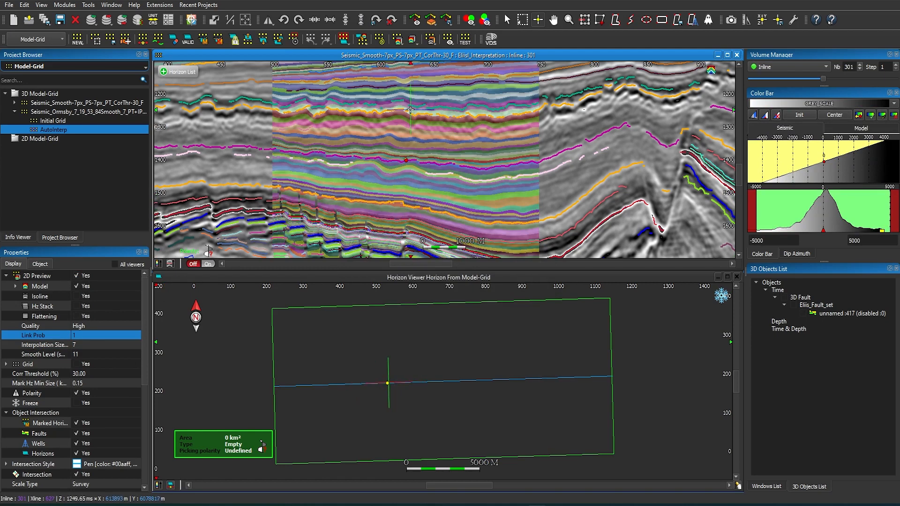
# Start creating a Geo-Model from the Model-Grid and keep Marked horizons on No Fit after trying the Fit option
pyautogui.click(399, 44)
pyautogui.click(427, 54)
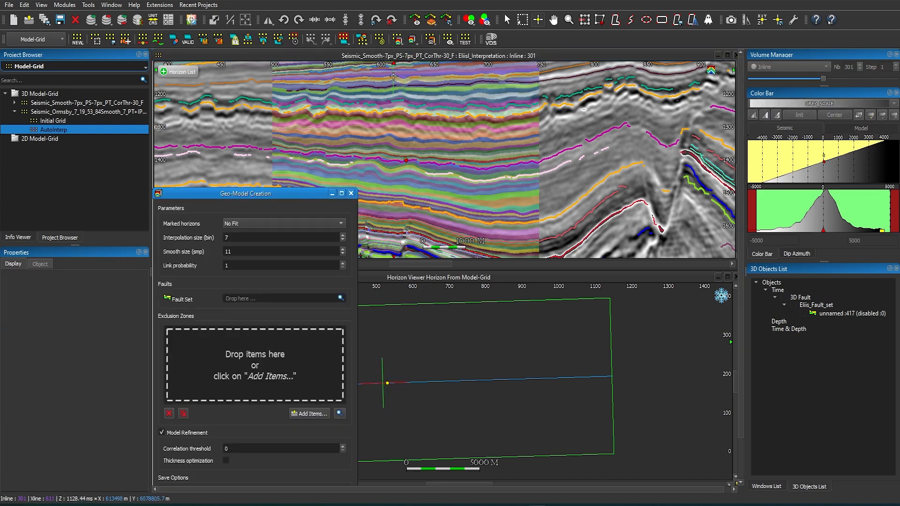
pyautogui.moveTo(253, 196); pyautogui.dragTo(340, 127)
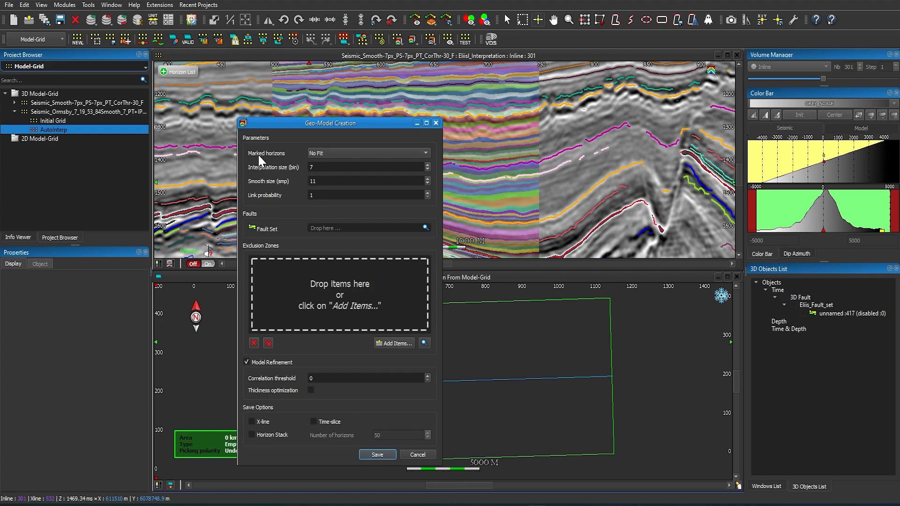
pyautogui.click(420, 152)
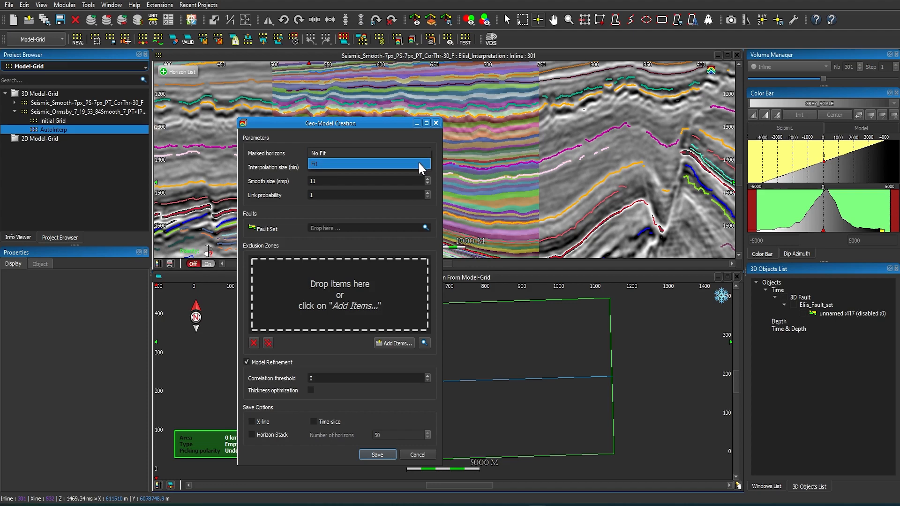
pyautogui.click(421, 165)
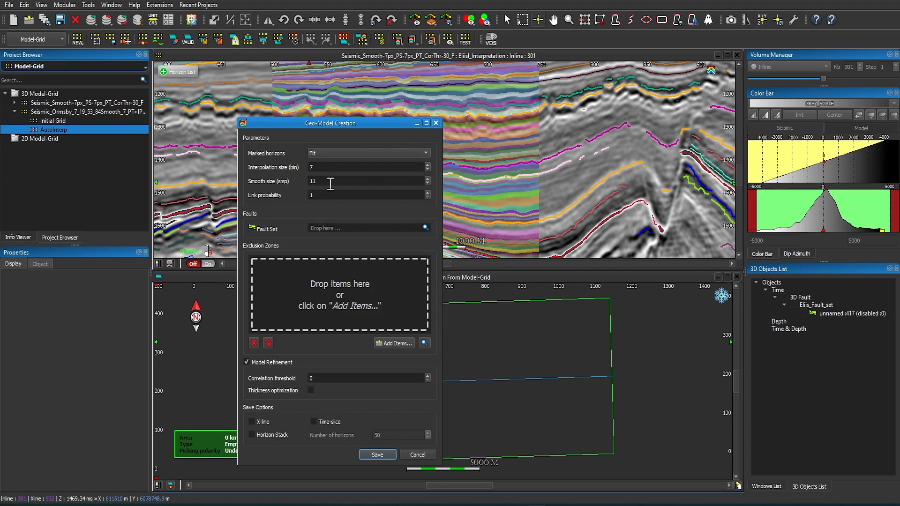
pyautogui.click(331, 155)
pyautogui.click(329, 143)
# Assign Eliis_Fault_set as the fault set of the Geo-Model
pyautogui.click(425, 227)
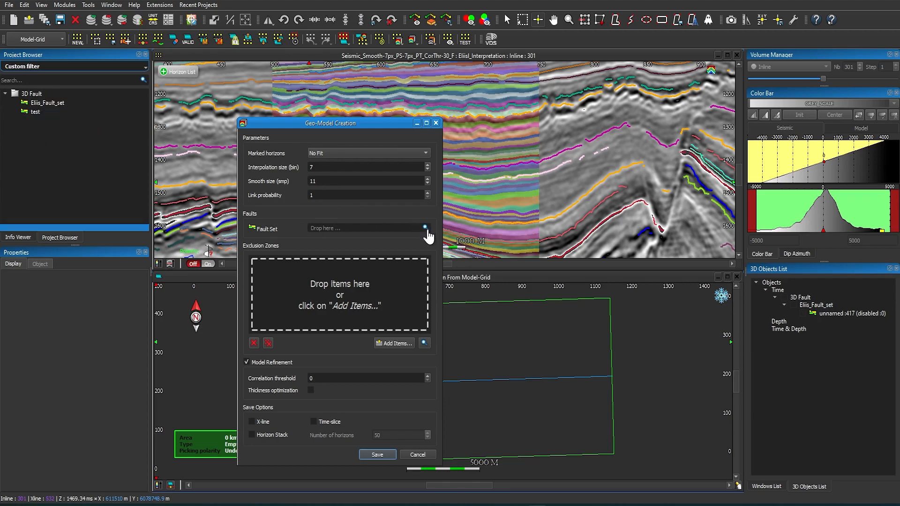
pyautogui.moveTo(33, 103); pyautogui.dragTo(326, 231)
pyautogui.doubleClick(312, 167)
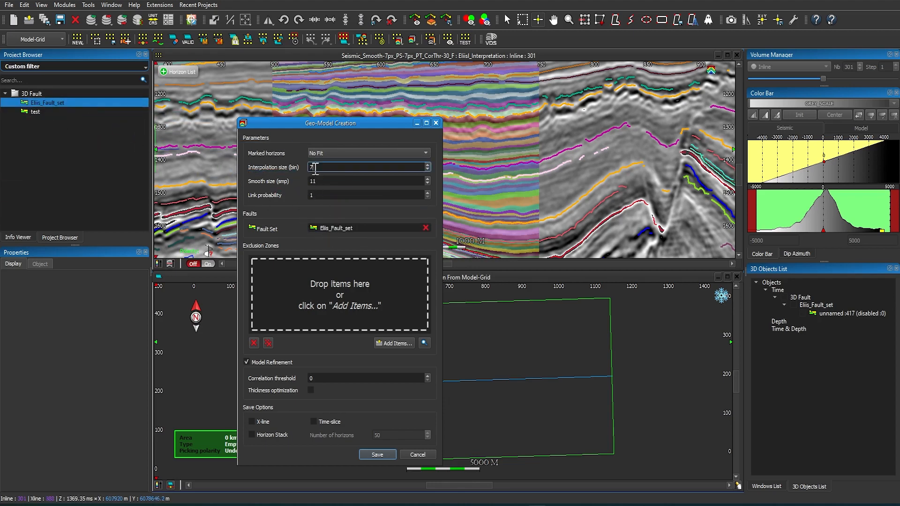
pyautogui.click(363, 226)
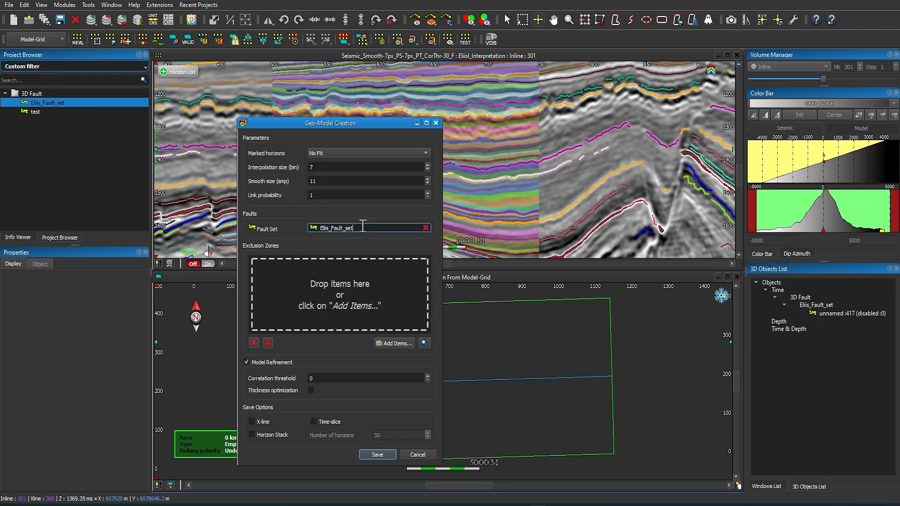
# Add the Salt10 multi-Z as an exclusion zone and save the Geo-Model under the suggested output name
pyautogui.click(423, 343)
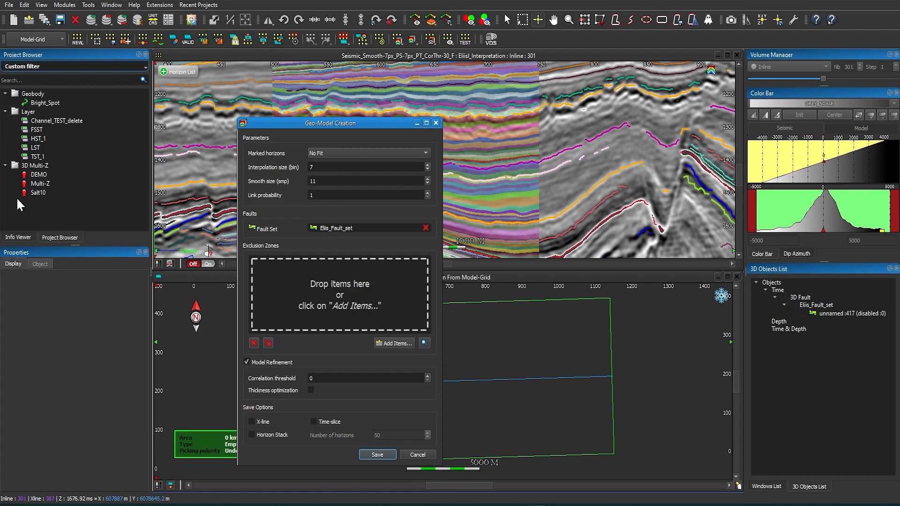
pyautogui.moveTo(22, 193); pyautogui.dragTo(274, 293)
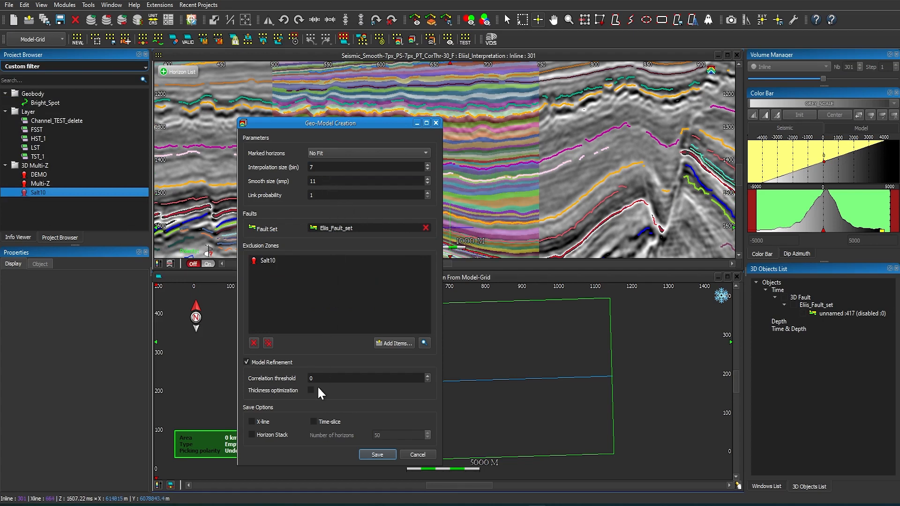
pyautogui.click(375, 454)
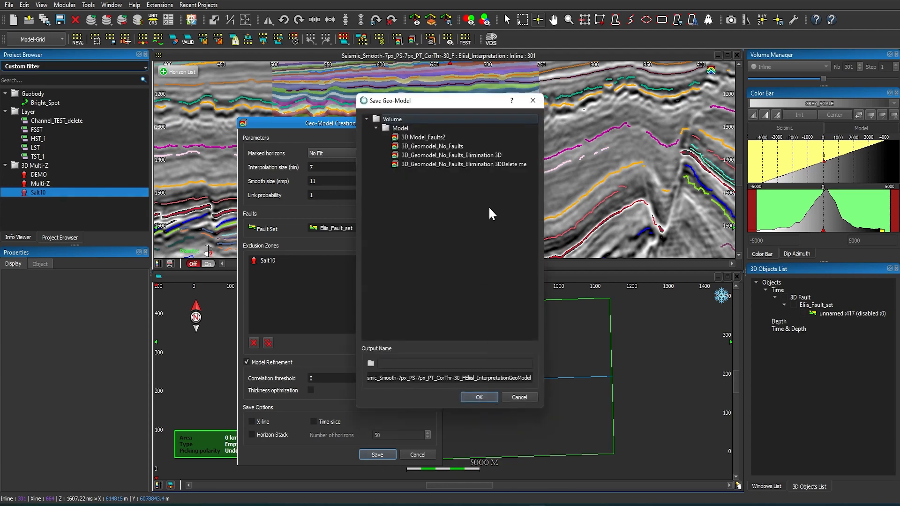
pyautogui.click(479, 397)
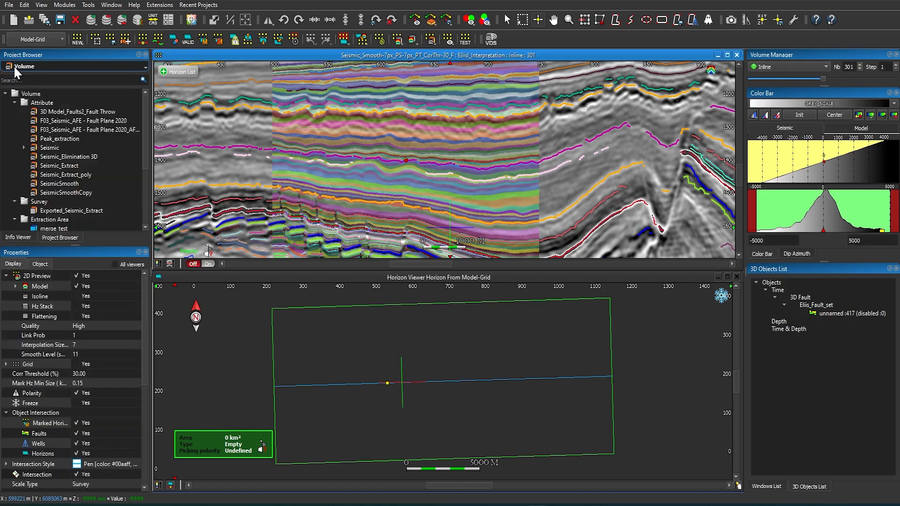
# Create a 2-channel volume blending view with Seismic as the first channel and 3D Model_Faults2 as the second
pyautogui.scroll(-3, 144, 164)
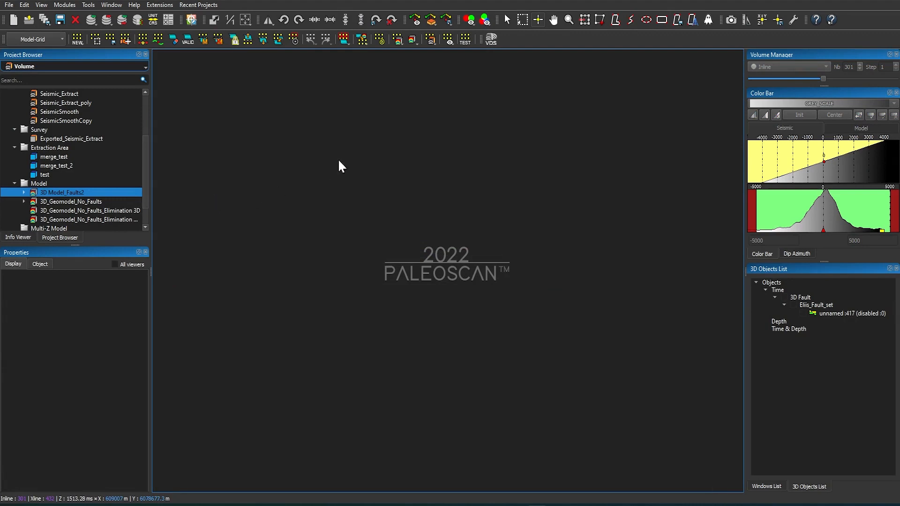
pyautogui.click(470, 25)
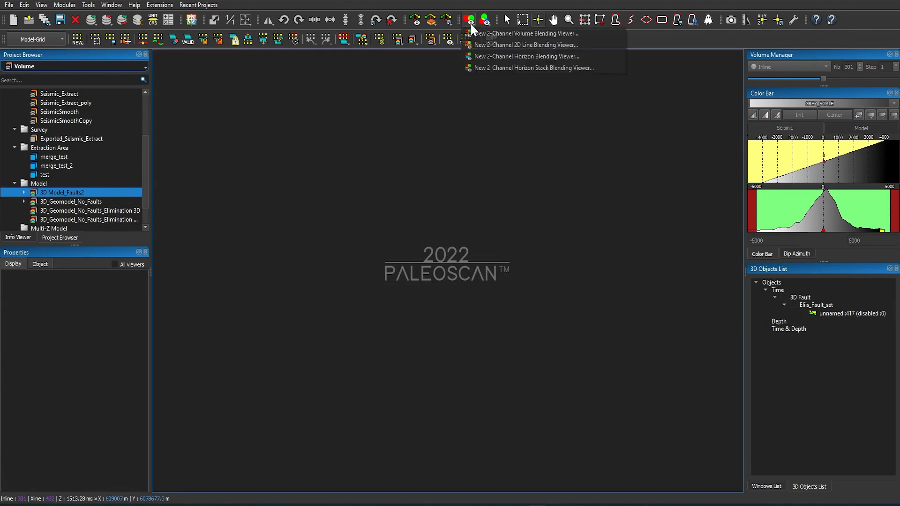
pyautogui.click(535, 33)
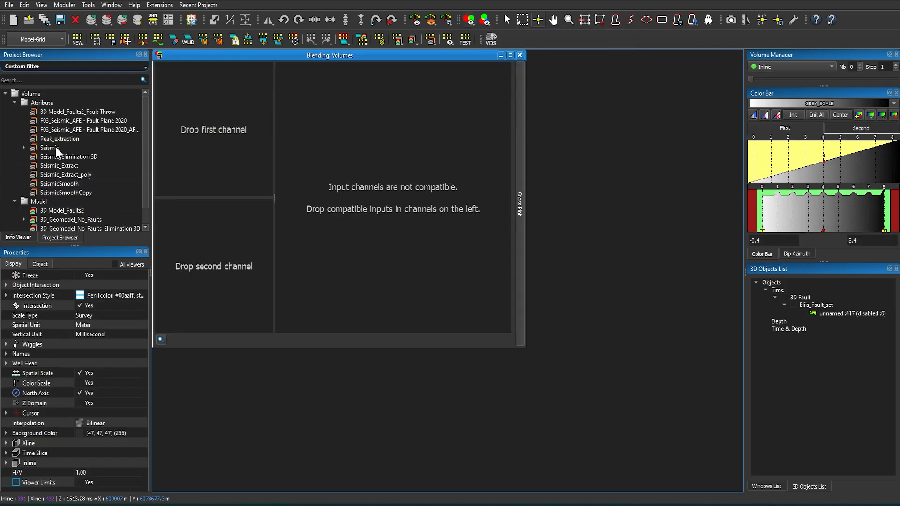
pyautogui.moveTo(49, 149); pyautogui.dragTo(201, 133)
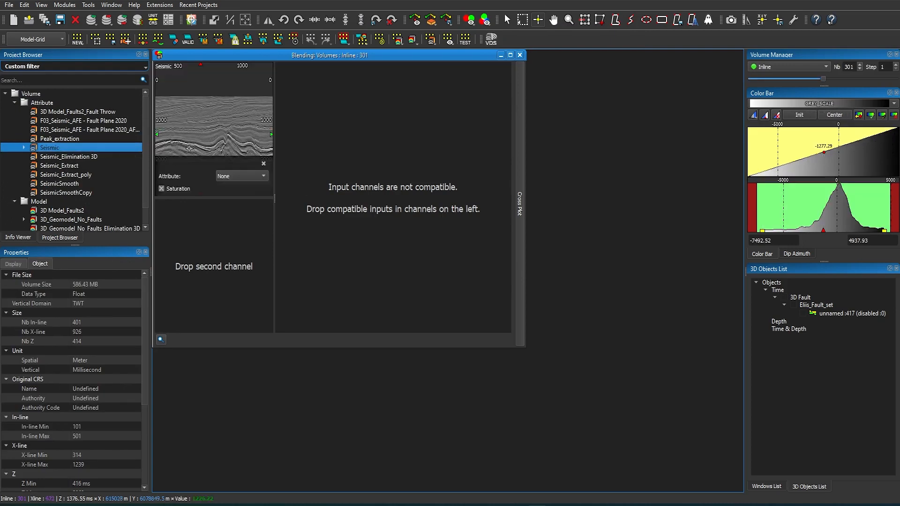
pyautogui.moveTo(59, 211); pyautogui.dragTo(213, 257)
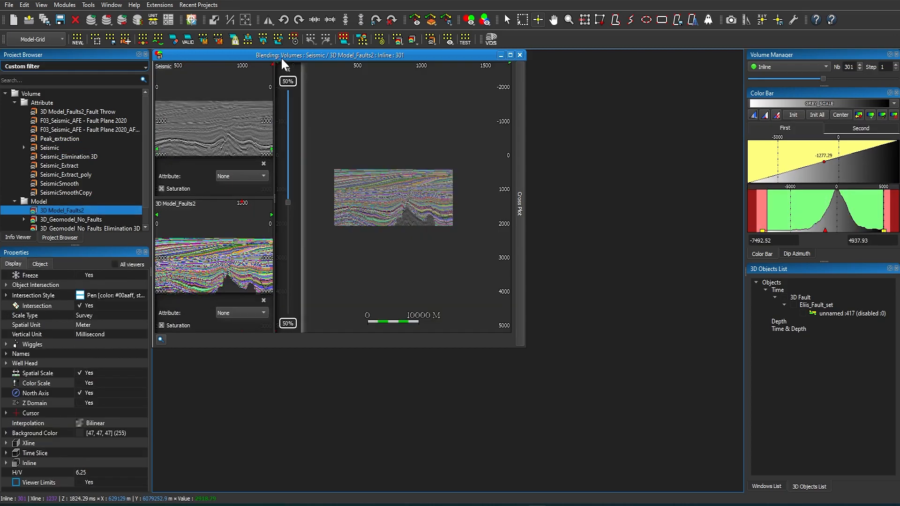
# Maximize the blending viewer, increase the Seismic colour contrast and soften the colour scale of 3D Model_Faults2
pyautogui.doubleClick(281, 57)
pyautogui.scroll(3, 269, 155)
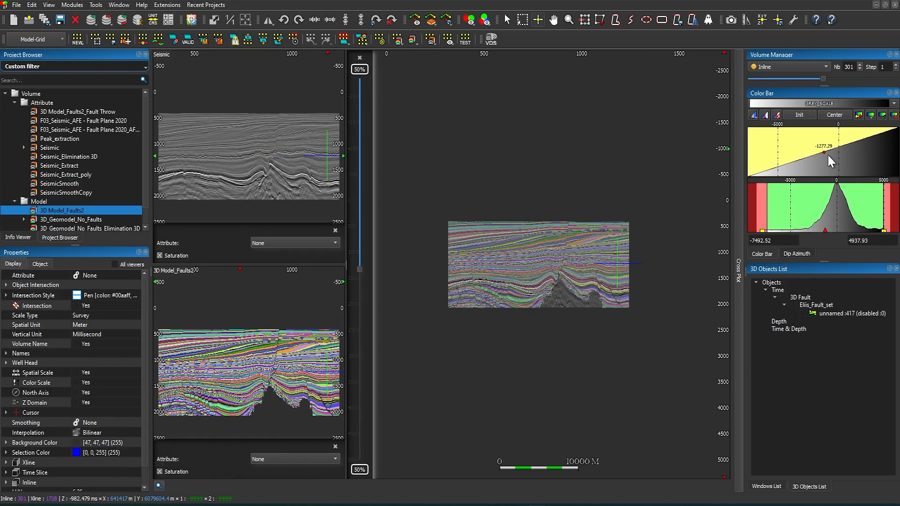
pyautogui.scroll(4, 828, 155)
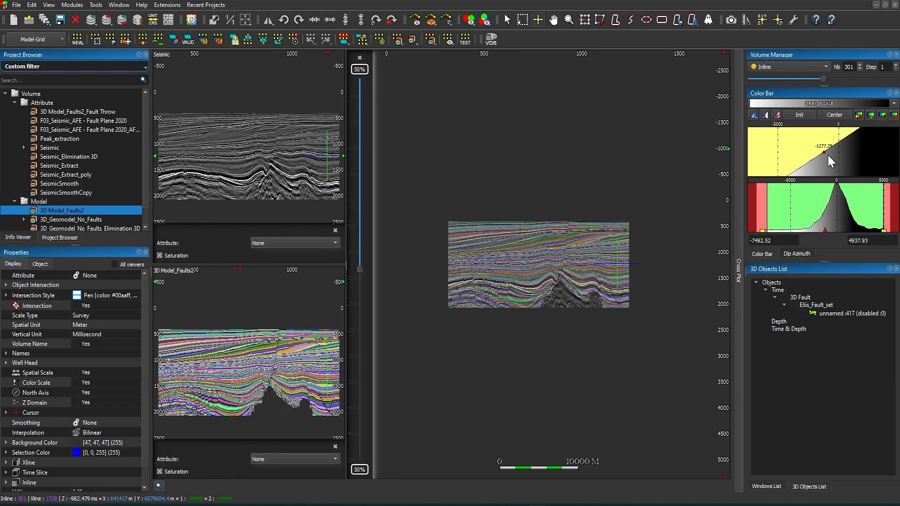
pyautogui.scroll(-1, 828, 154)
pyautogui.click(728, 316)
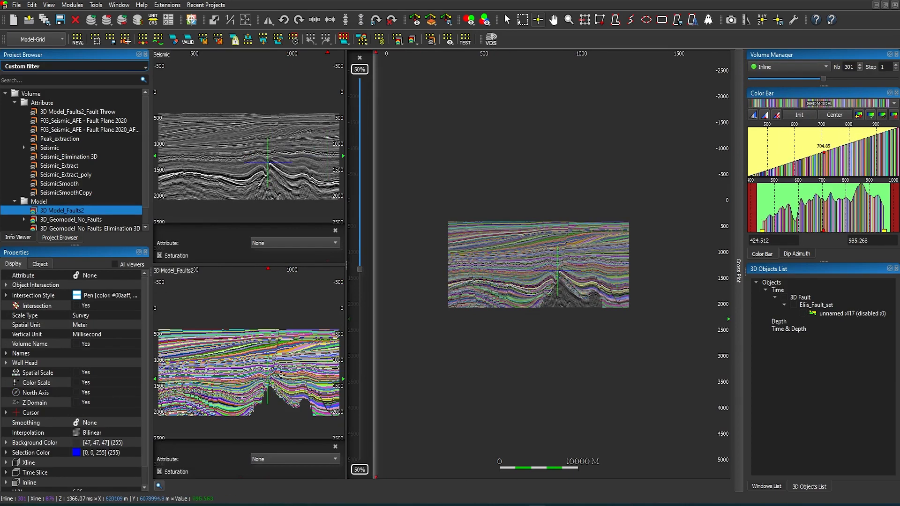
pyautogui.scroll(-3, 843, 160)
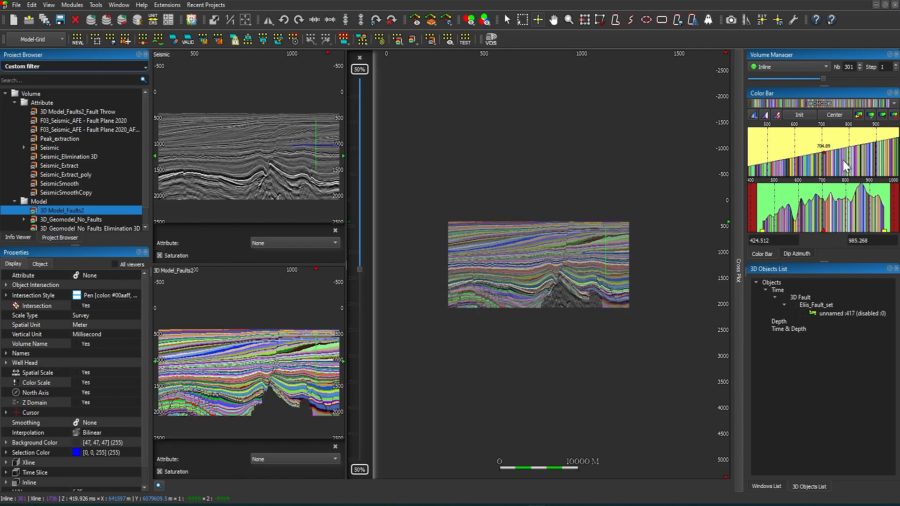
# Narrow the channel previews to enlarge the blended section and set the blending to 81% Seismic and 19% model
pyautogui.click(564, 288)
pyautogui.scroll(5, 564, 286)
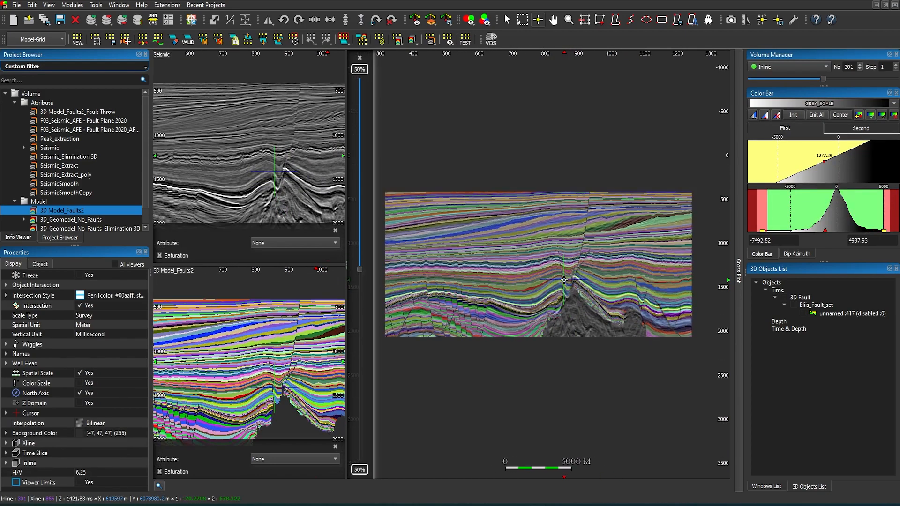
pyautogui.moveTo(343, 271); pyautogui.dragTo(222, 127)
pyautogui.moveTo(222, 161)
pyautogui.mouseDown()
pyautogui.moveTo(221, 260)
pyautogui.moveTo(219, 167)
pyautogui.mouseUp()
pyautogui.scroll(10, 374, 248)
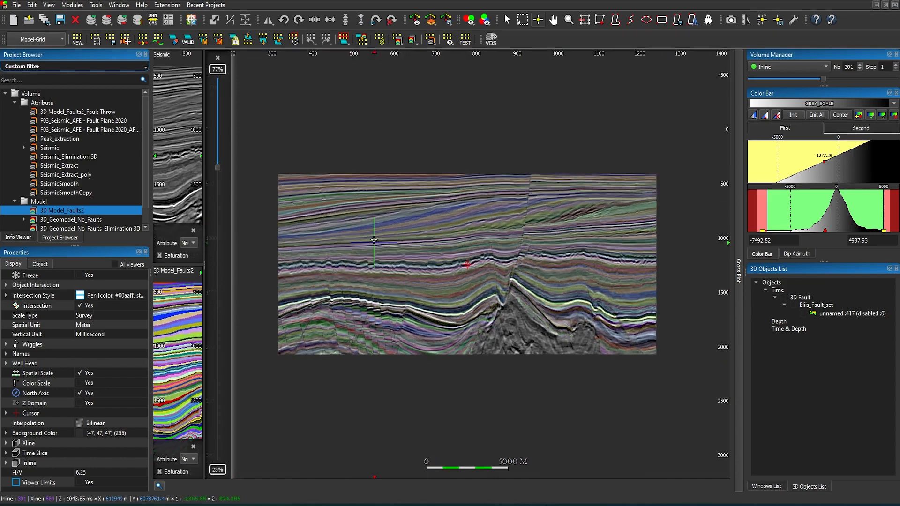
pyautogui.moveTo(366, 369); pyautogui.dragTo(521, 240, button='middle')
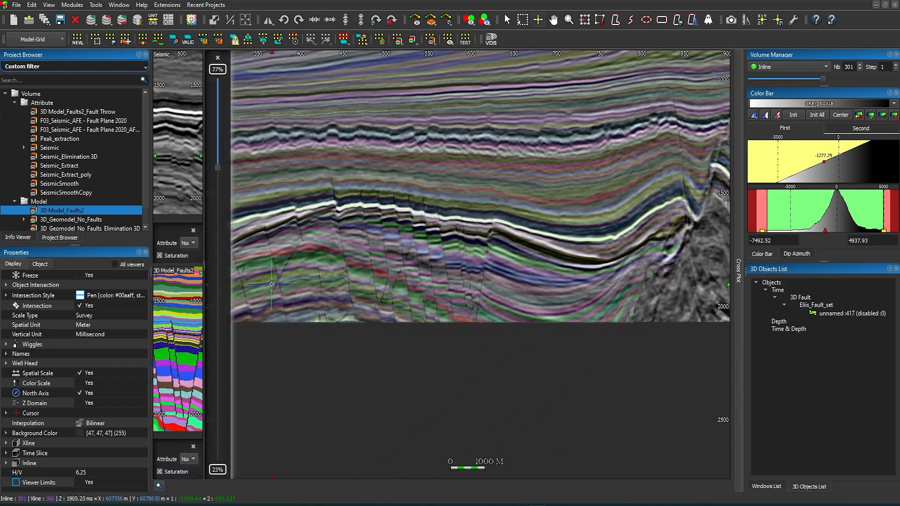
pyautogui.moveTo(217, 166); pyautogui.dragTo(217, 154)
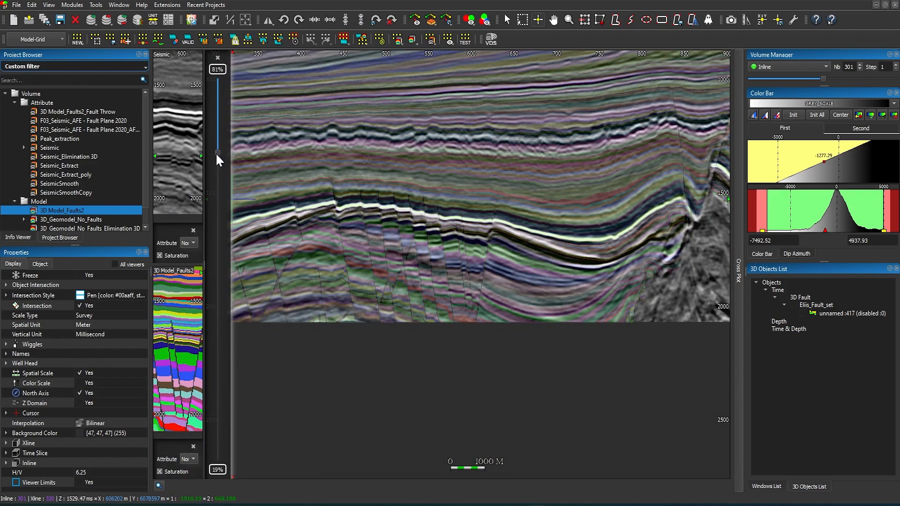
# Examine the blended model around the faults and the salt body on inline 301 and close the blending viewer
pyautogui.moveTo(458, 251); pyautogui.dragTo(505, 356, button='middle')
pyautogui.moveTo(579, 275); pyautogui.dragTo(365, 258, button='middle')
pyautogui.moveTo(730, 280); pyautogui.dragTo(571, 273, button='middle')
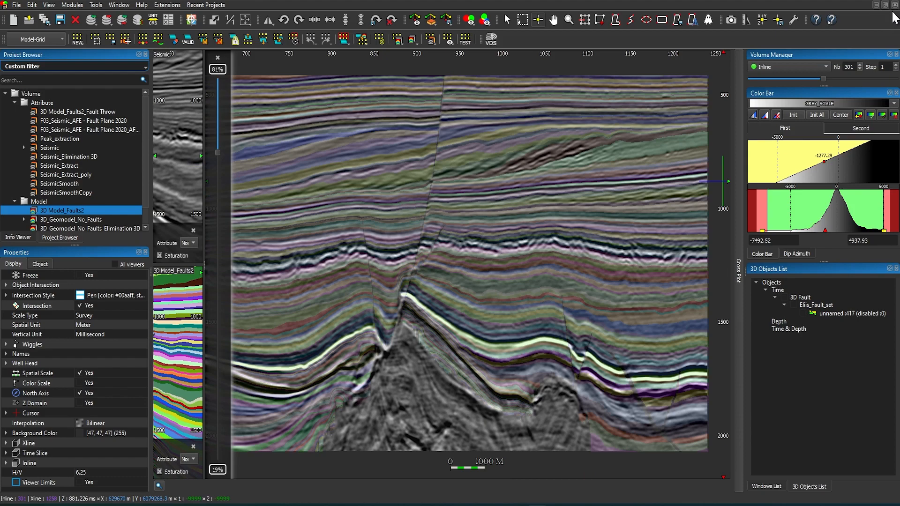
pyautogui.click(895, 5)
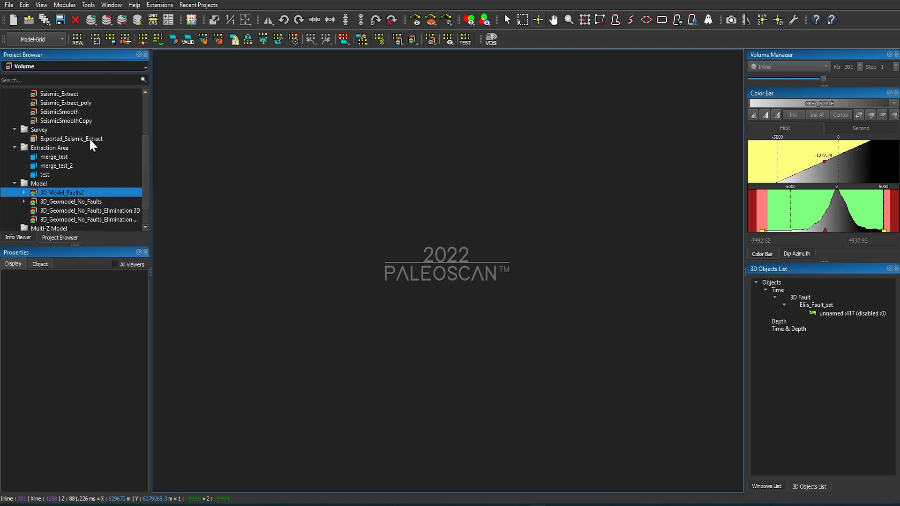
# Start a new Horizon Stack using 3D Model_Faults2 as the input model and Seismic as the displayed volume
pyautogui.click(61, 39)
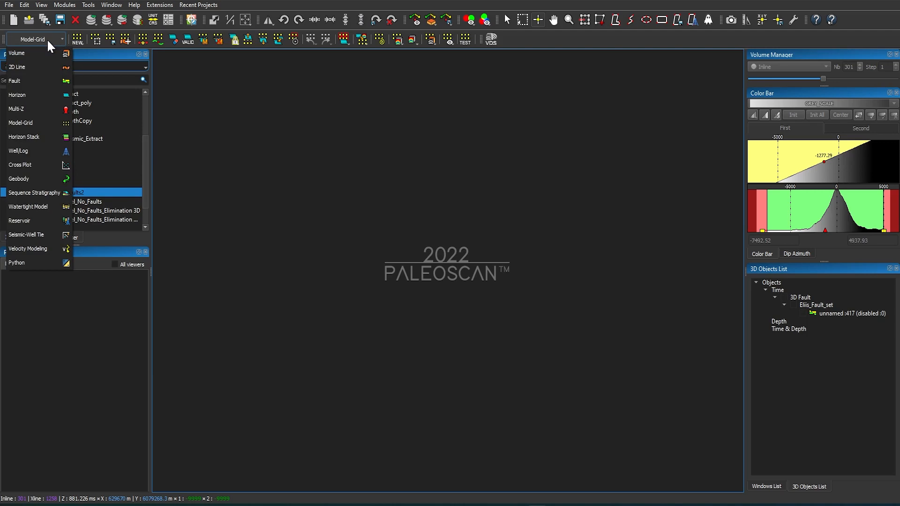
pyautogui.click(36, 135)
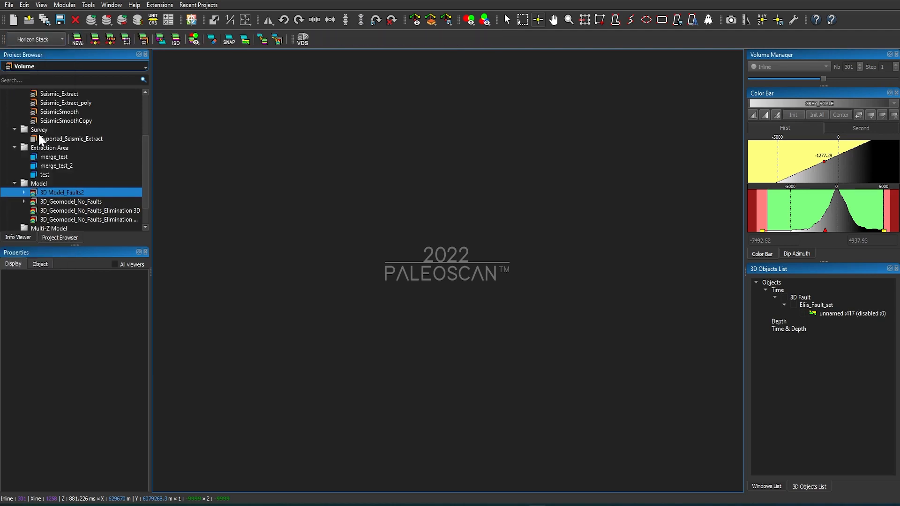
pyautogui.click(77, 41)
pyautogui.click(77, 50)
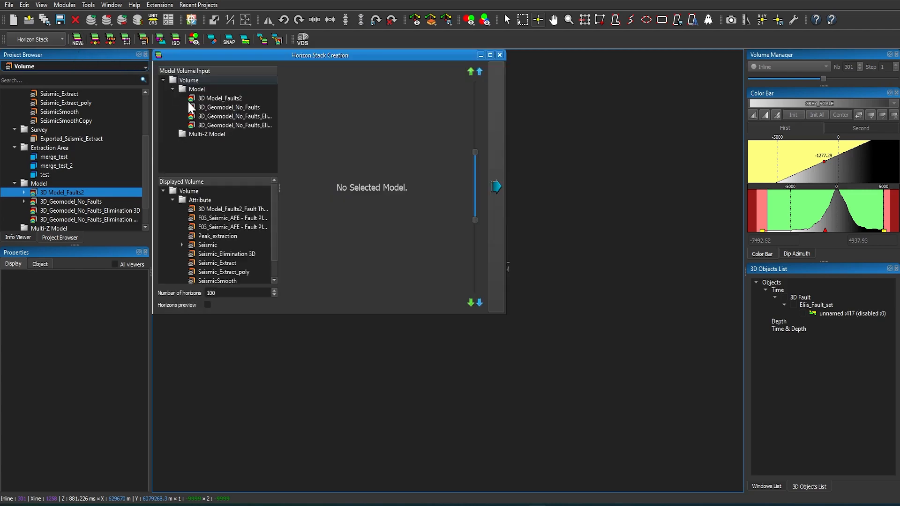
pyautogui.click(208, 100)
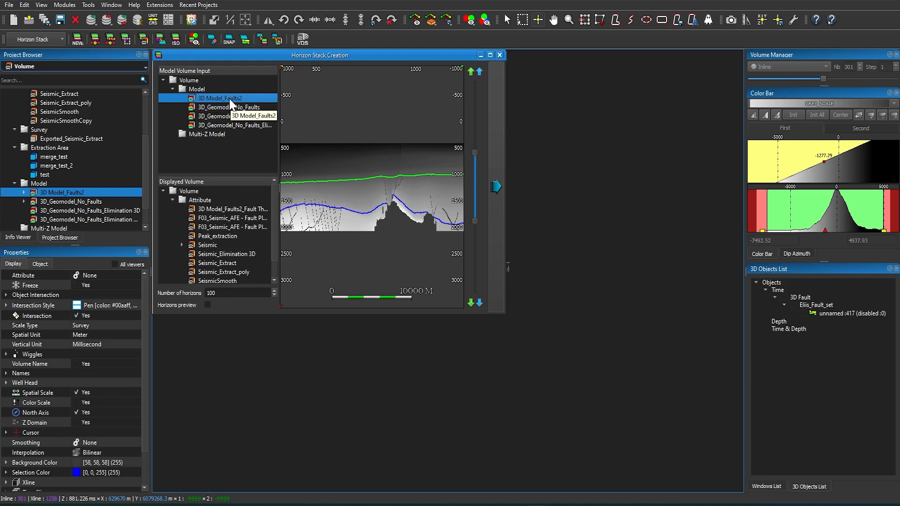
pyautogui.click(205, 245)
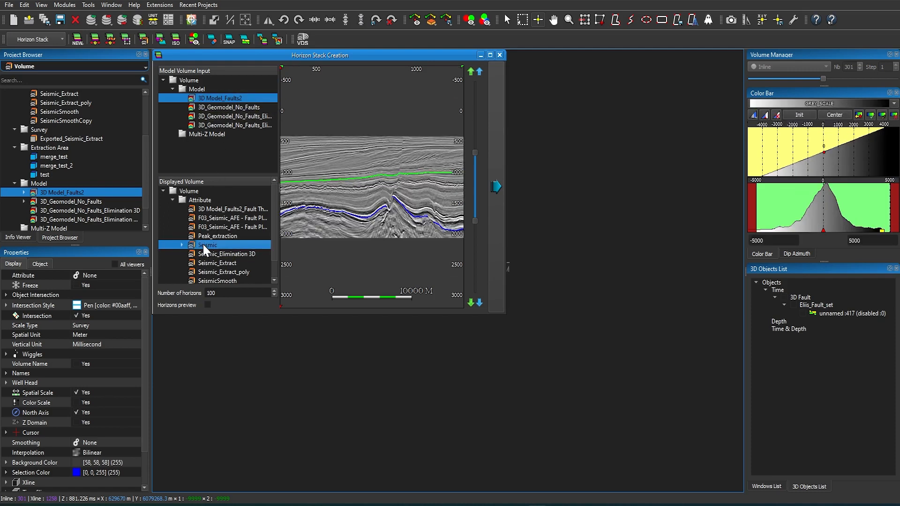
# Raise the horizon stack's upper limit to about 580–950 ms and its lower limit to about 1450 ms in a maximized window
pyautogui.doubleClick(390, 52)
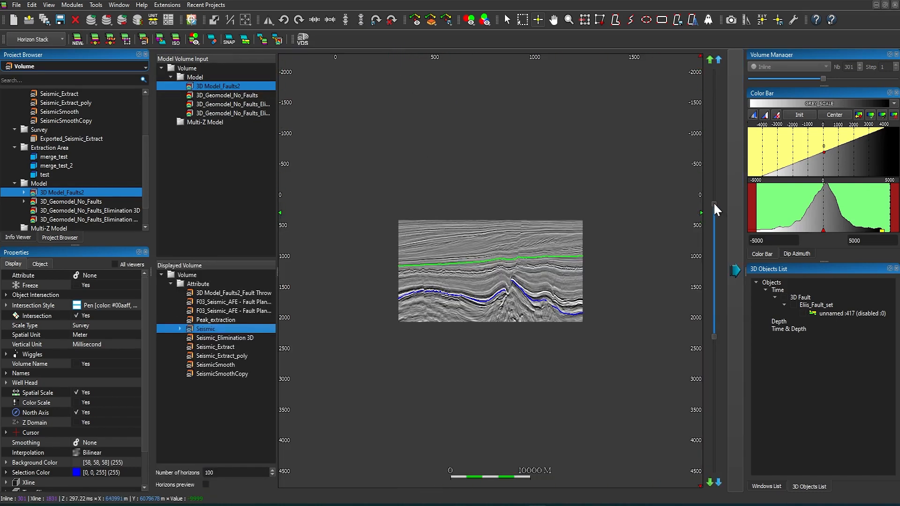
pyautogui.scroll(5, 590, 227)
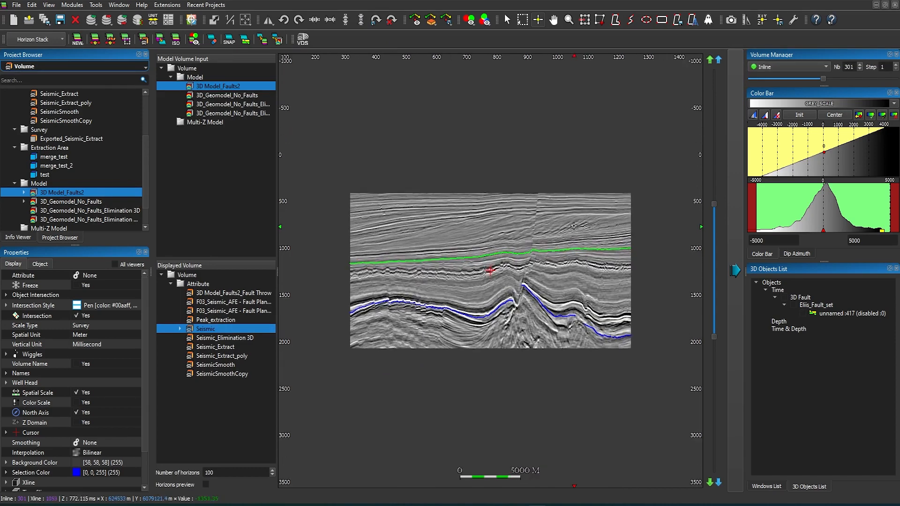
pyautogui.moveTo(714, 204); pyautogui.dragTo(714, 136)
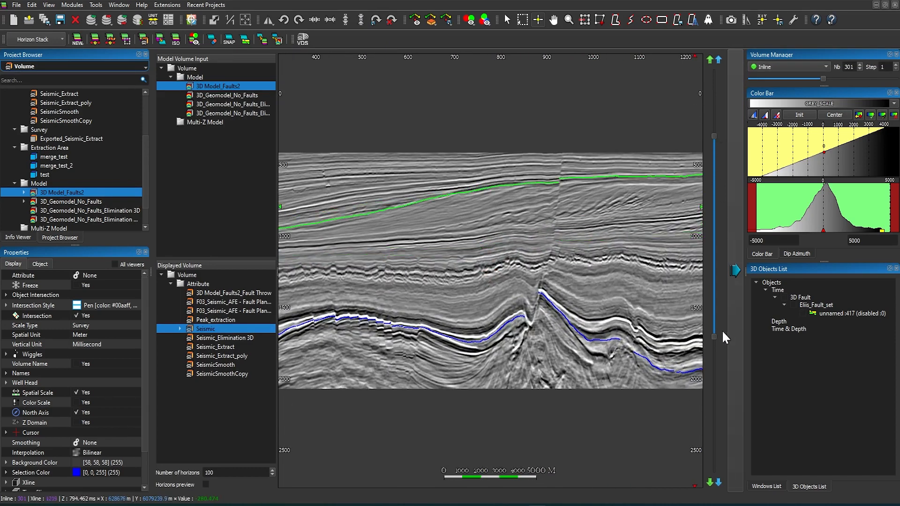
pyautogui.moveTo(713, 336); pyautogui.dragTo(719, 289)
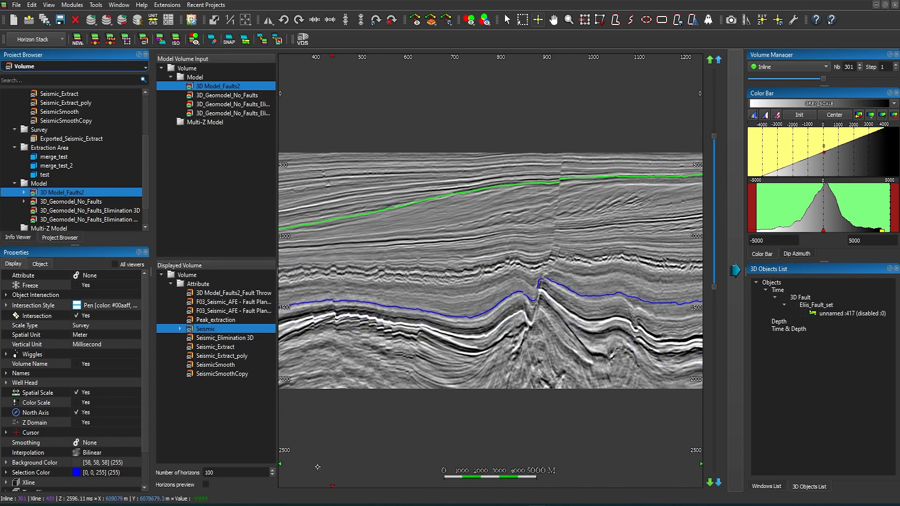
# Preview the stack's horizons on the seismic section, try 200 horizons, and set the number of horizons to 50
pyautogui.doubleClick(241, 473)
pyautogui.click(206, 485)
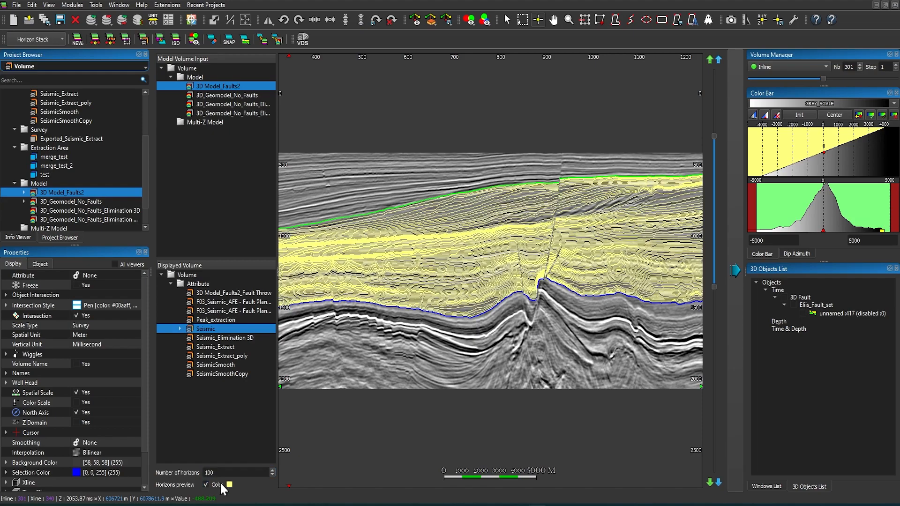
pyautogui.scroll(5, 443, 279)
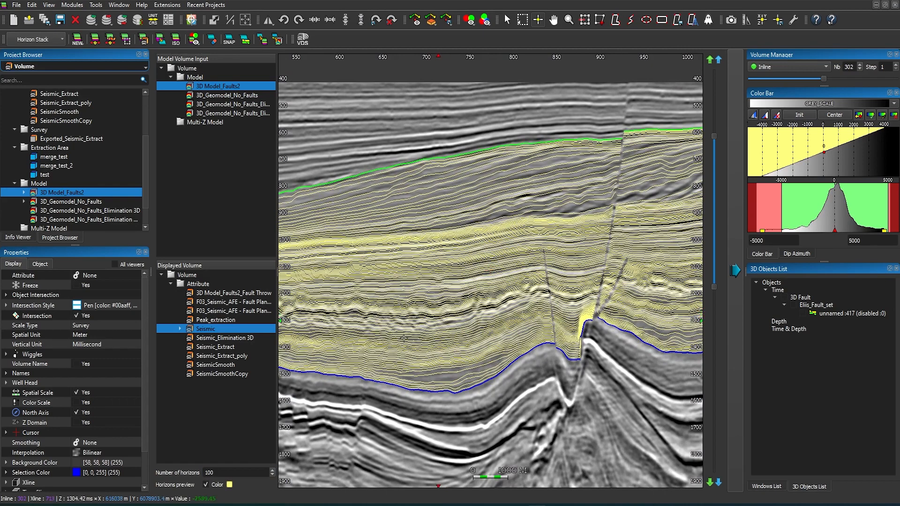
pyautogui.doubleClick(219, 472)
pyautogui.write('200')
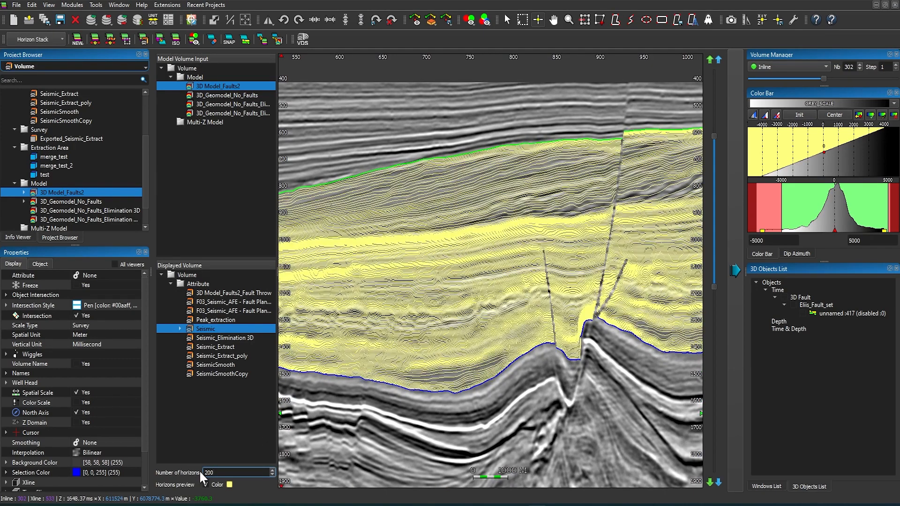
pyautogui.press('Return')
pyautogui.write('50')
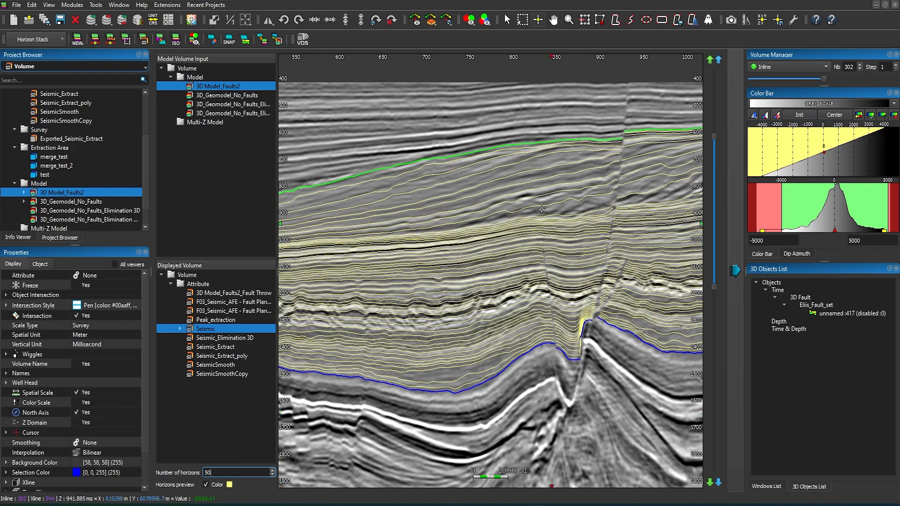
# Continue to the stack's attribute setup and choose the stratigraphic RMS Amplitude filter for the first attribute
pyautogui.click(735, 271)
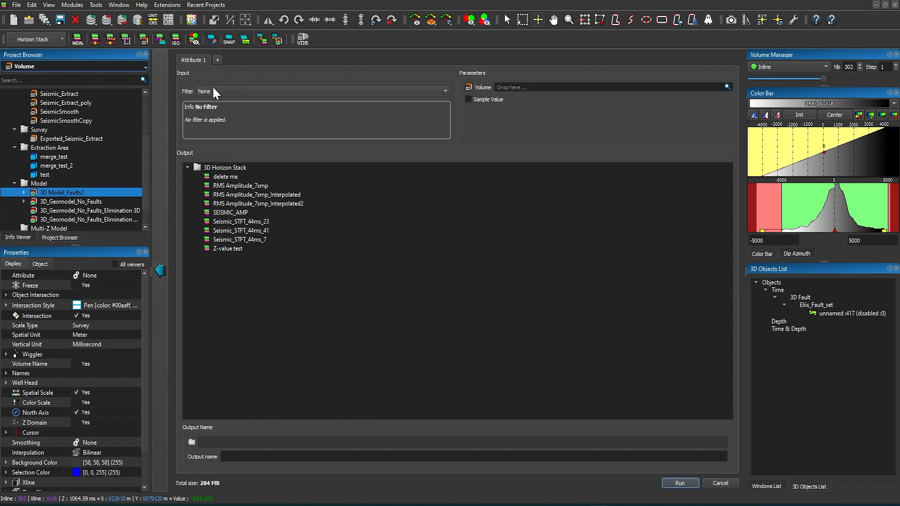
pyautogui.click(237, 89)
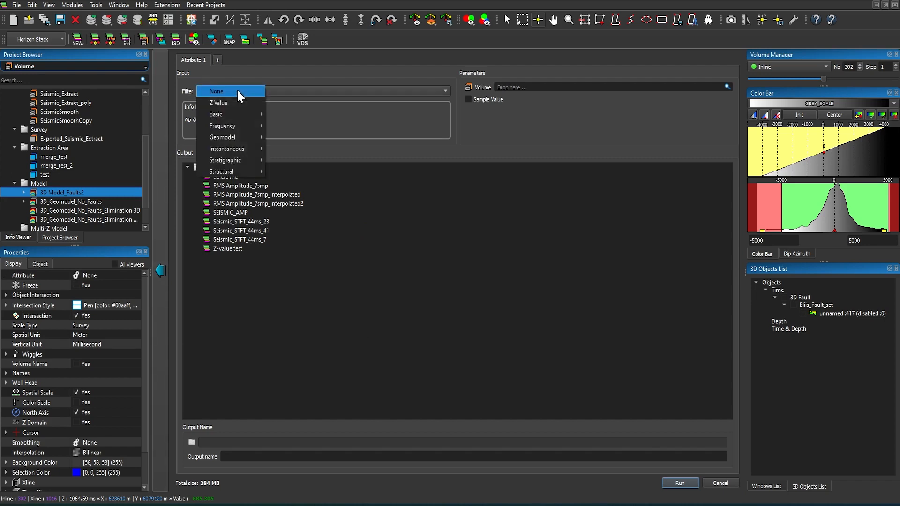
pyautogui.moveTo(237, 114)
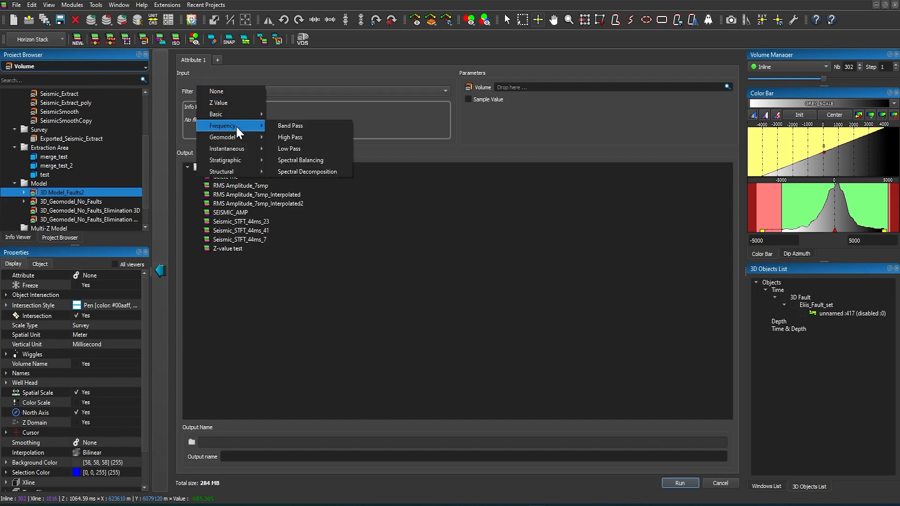
pyautogui.moveTo(236, 138)
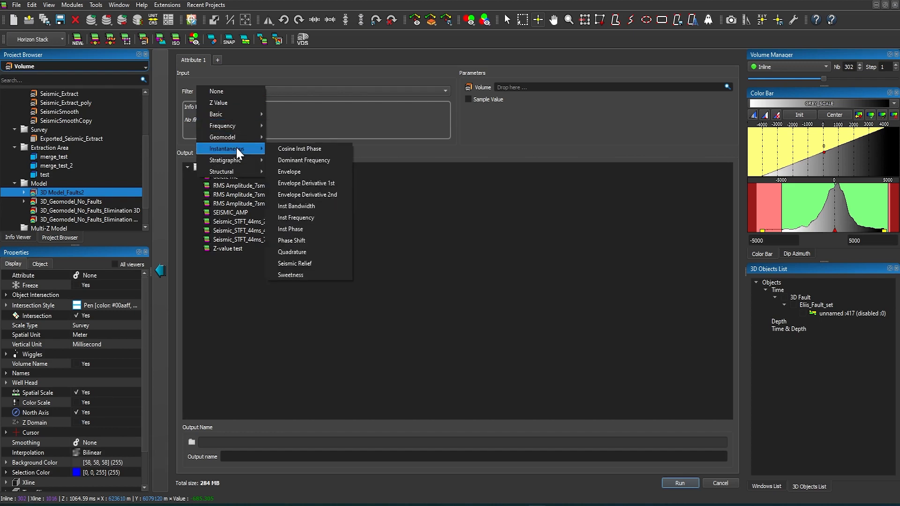
pyautogui.moveTo(235, 159)
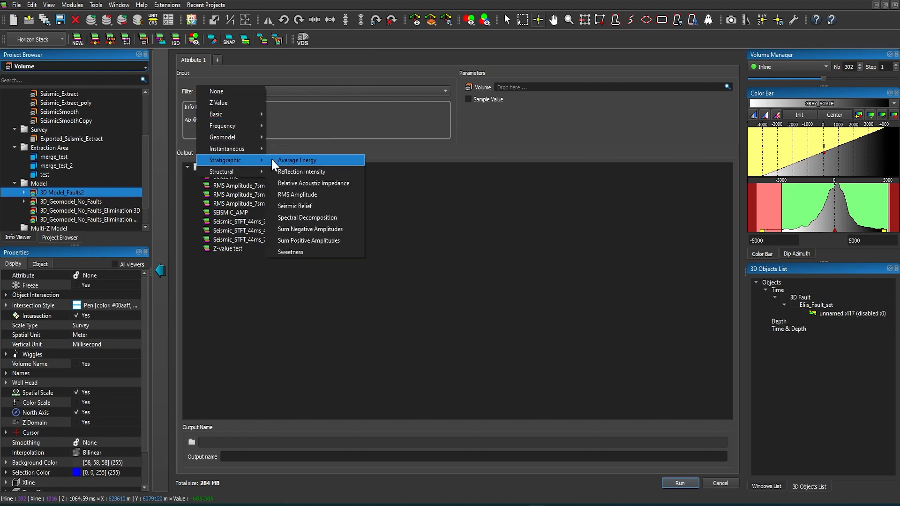
pyautogui.click(288, 196)
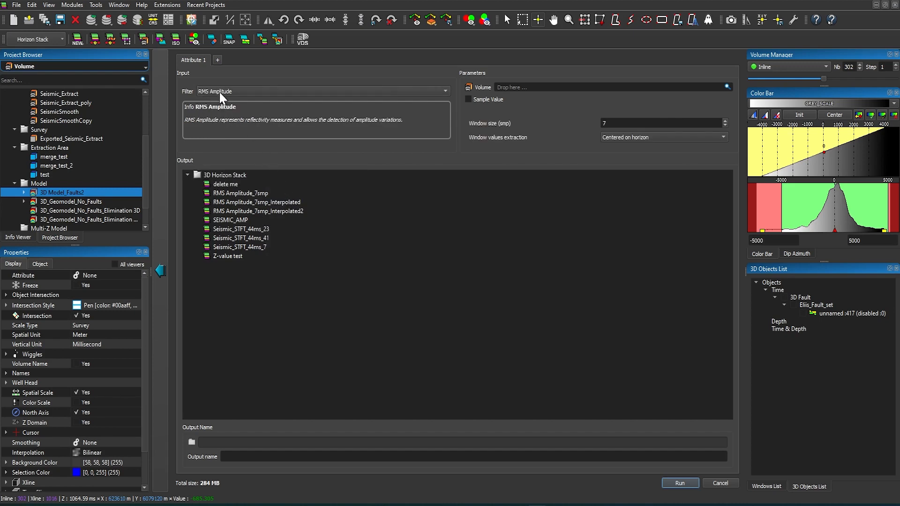
# Use Seismic as the RMS Amplitude input volume with a 7-sample window centered on horizon, and name the output RMS
pyautogui.click(519, 85)
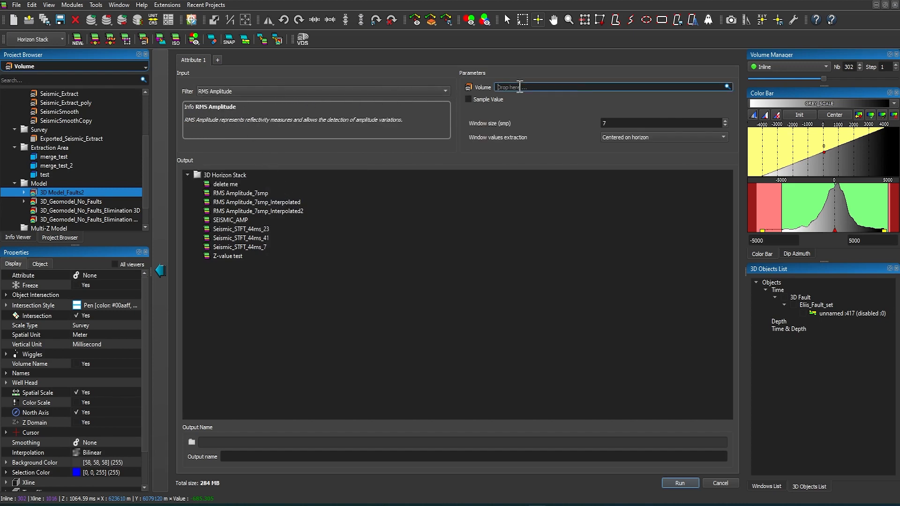
pyautogui.click(516, 126)
pyautogui.moveTo(610, 123); pyautogui.dragTo(591, 123)
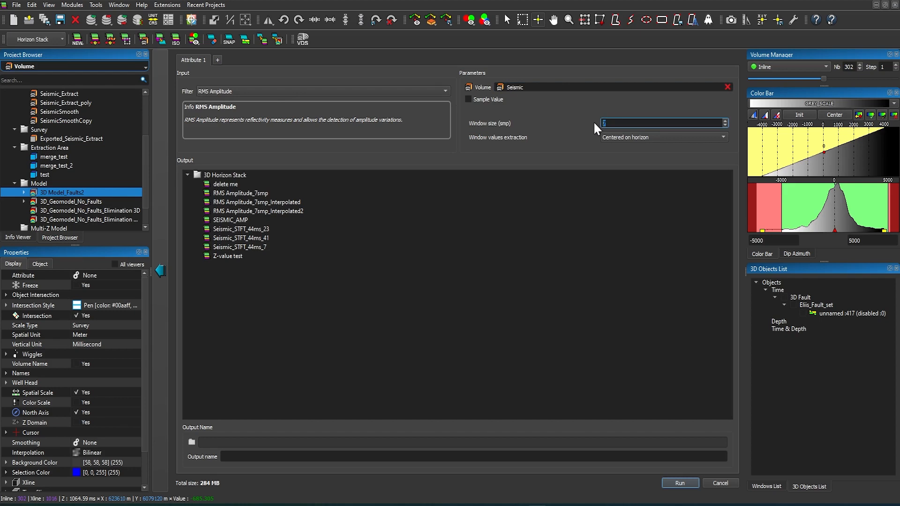
pyautogui.click(608, 139)
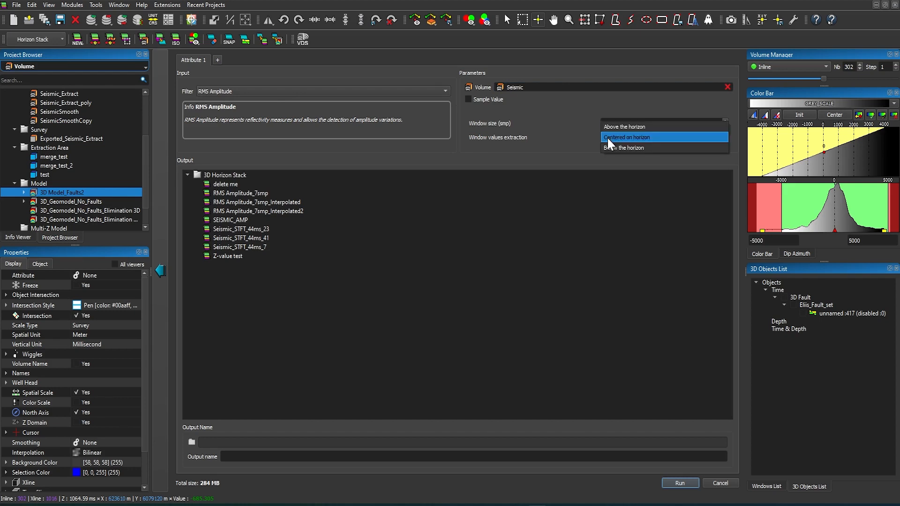
pyautogui.click(634, 139)
pyautogui.click(254, 456)
pyautogui.write('RM')
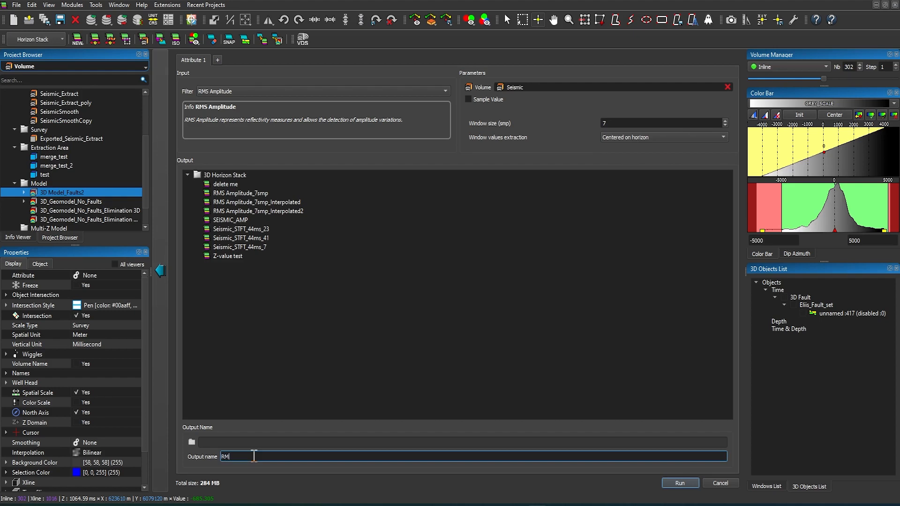
pyautogui.write('S')
# Add a second attribute using the Spectral Balancing filter on the Seismic volume and name its output SpecBal
pyautogui.click(217, 60)
pyautogui.click(217, 95)
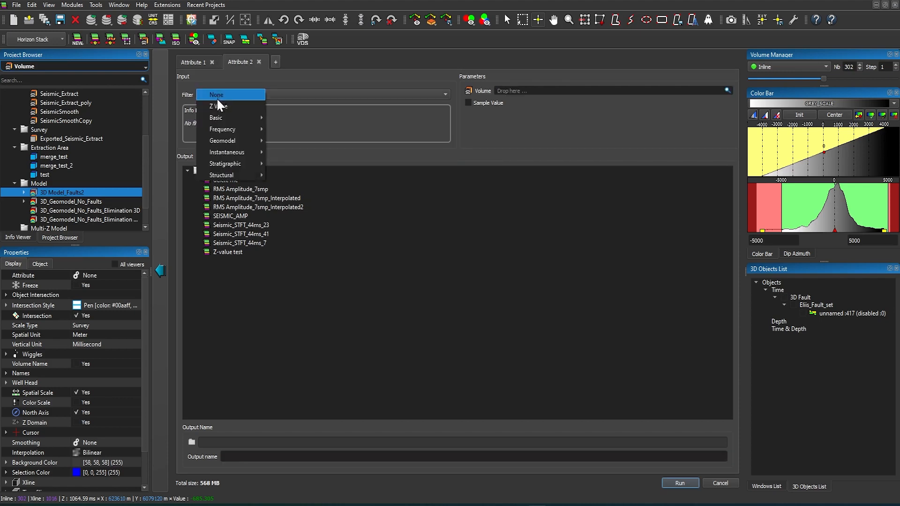
pyautogui.moveTo(234, 126)
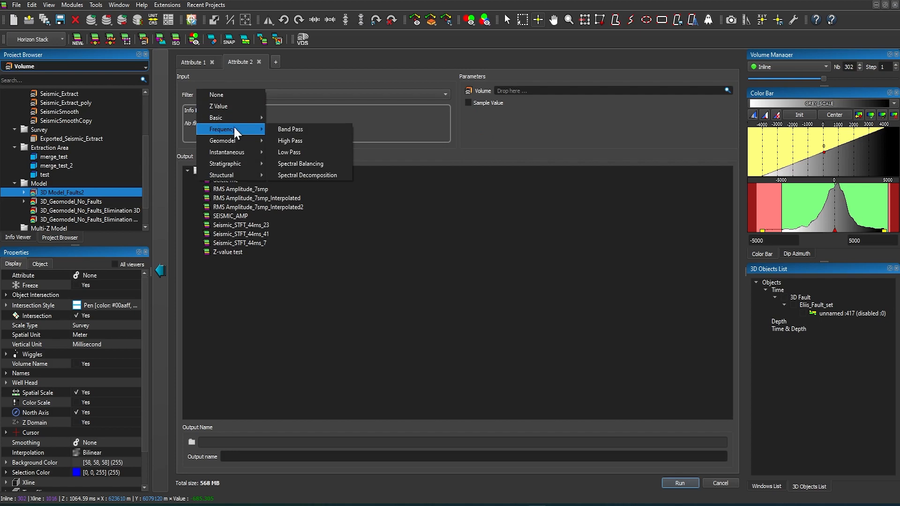
pyautogui.click(296, 163)
pyautogui.click(513, 93)
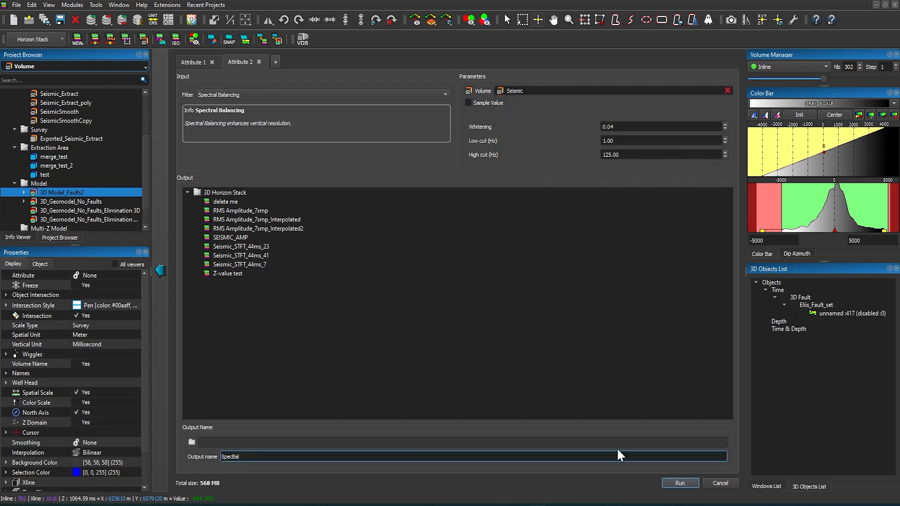
# Review the settings of both attributes and cancel the Horizon Stack creation
pyautogui.click(196, 66)
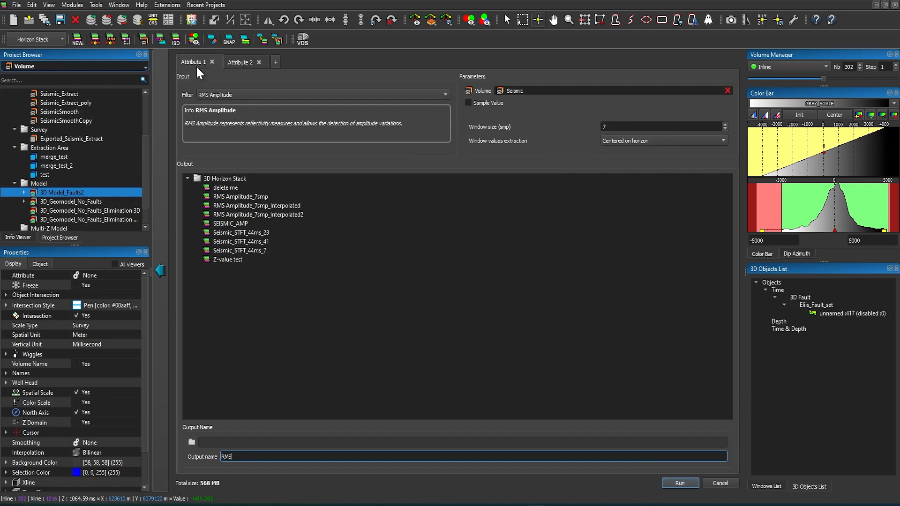
pyautogui.click(234, 66)
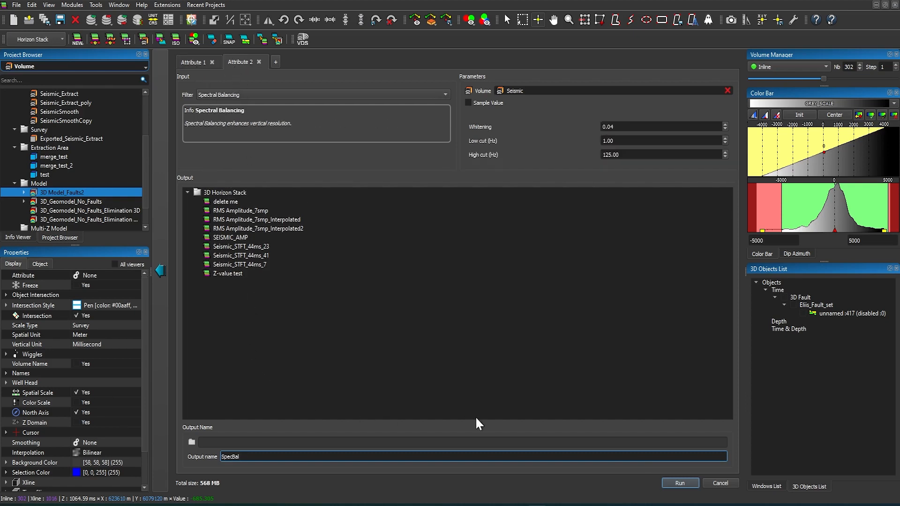
pyautogui.click(721, 483)
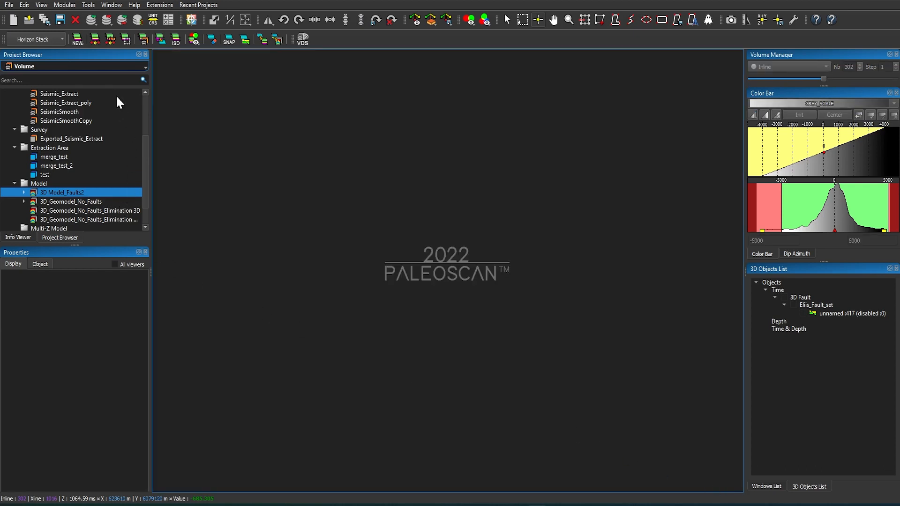
# Open the existing RMS Amplitude_7smp horizon stack from the project's horizons
pyautogui.click(100, 68)
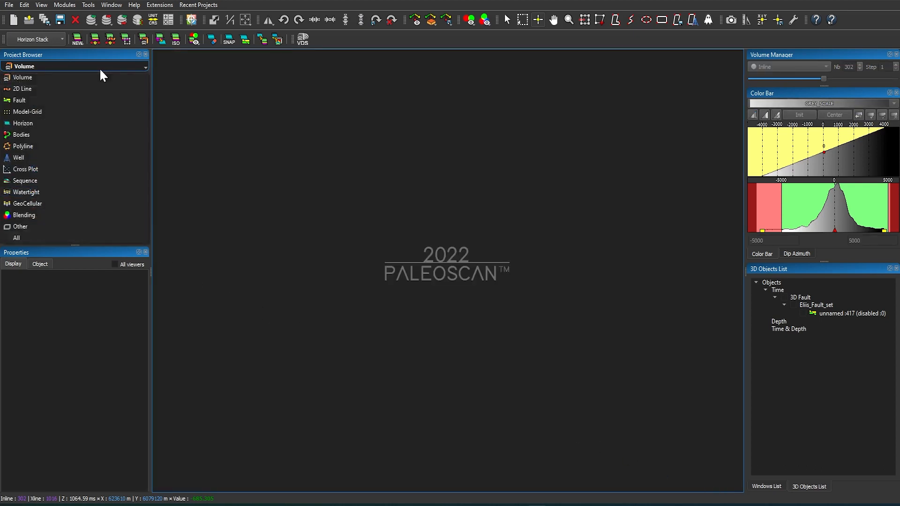
pyautogui.click(73, 127)
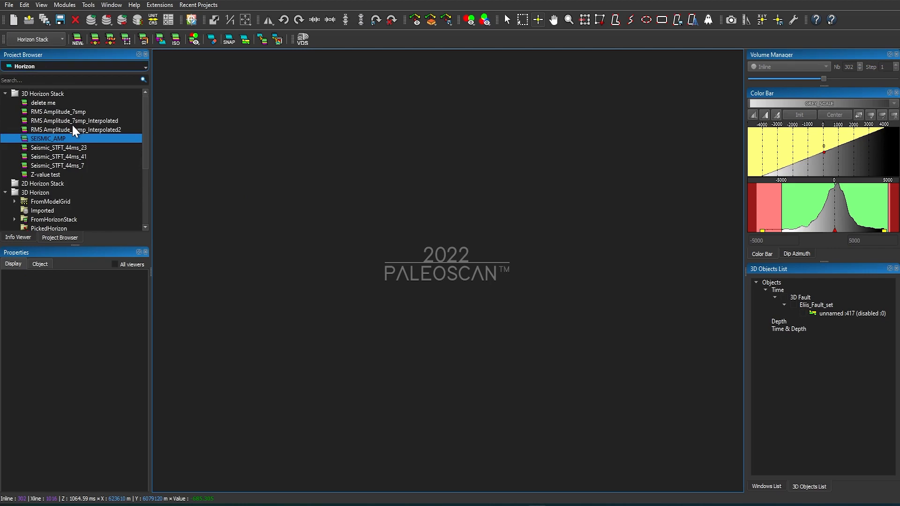
pyautogui.click(27, 111)
pyautogui.click(27, 112)
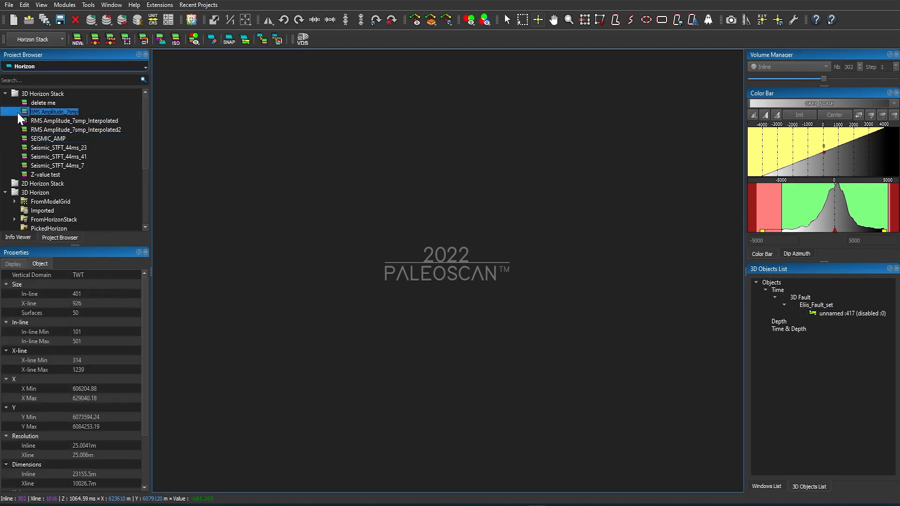
pyautogui.doubleClick(19, 112)
# Open the Seismic volume in its own viewer and arrange it together with the RMS Amplitude_7smp map
pyautogui.click(43, 66)
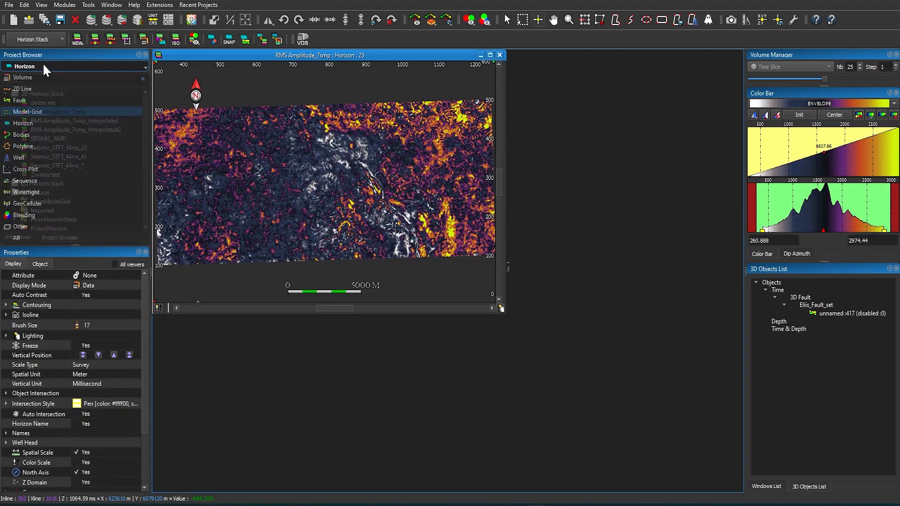
pyautogui.click(41, 77)
pyautogui.scroll(2, 38, 111)
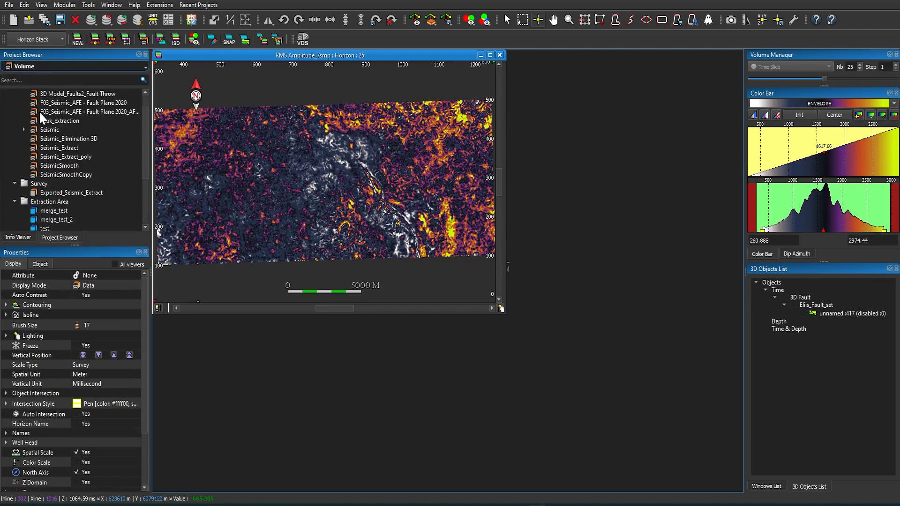
pyautogui.doubleClick(41, 130)
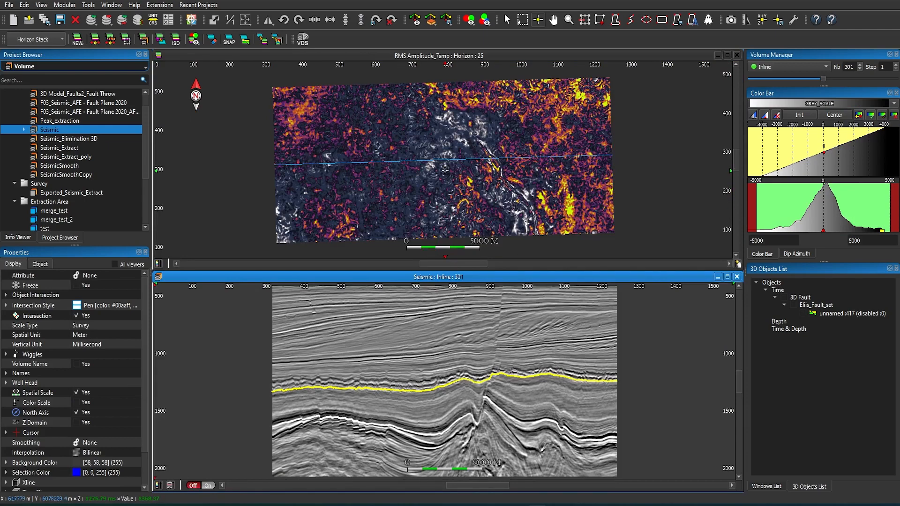
# Browse up and down through the RMS Amplitude_7smp horizons, comparing their amplitude patterns with their position on the seismic inline
pyautogui.scroll(18, 445, 171)
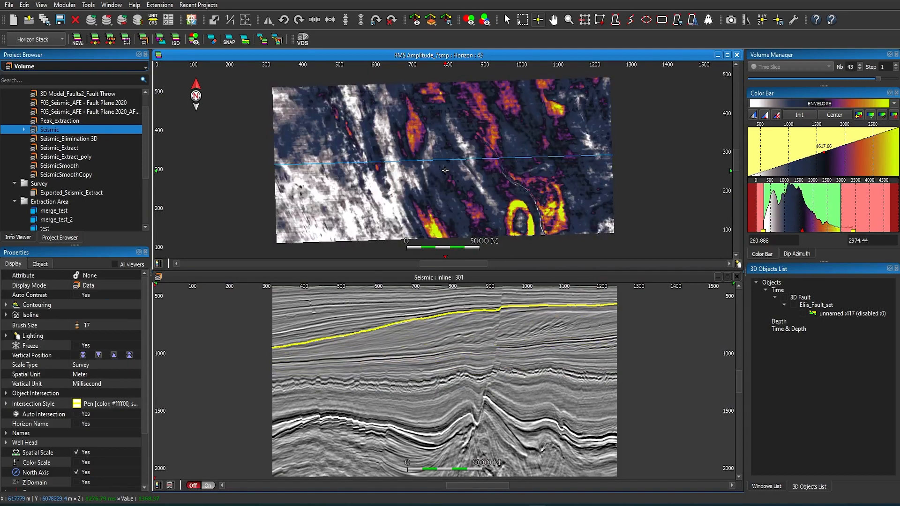
pyautogui.scroll(-3, 445, 170)
pyautogui.scroll(-11, 444, 171)
pyautogui.scroll(-4, 445, 170)
pyautogui.scroll(2, 444, 171)
pyautogui.scroll(4, 445, 170)
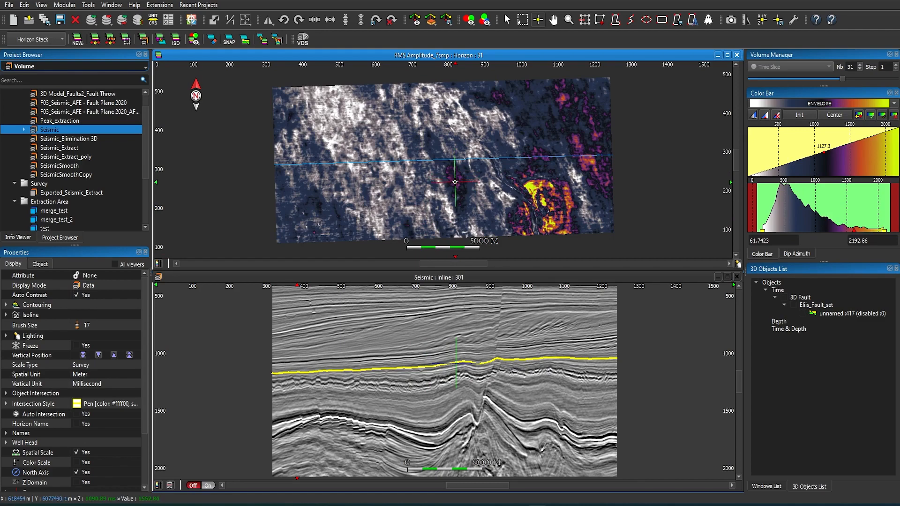
pyautogui.scroll(1, 455, 182)
pyautogui.scroll(3, 454, 182)
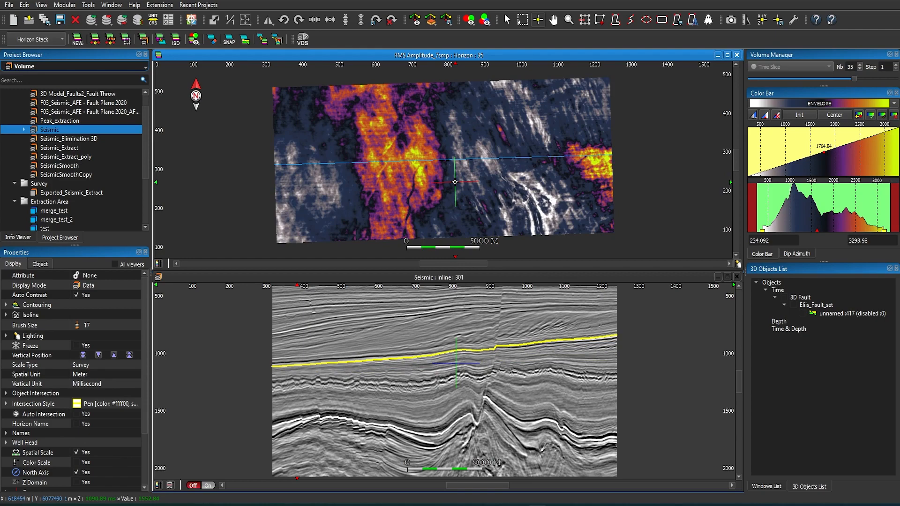
pyautogui.scroll(1, 455, 182)
pyautogui.scroll(5, 454, 182)
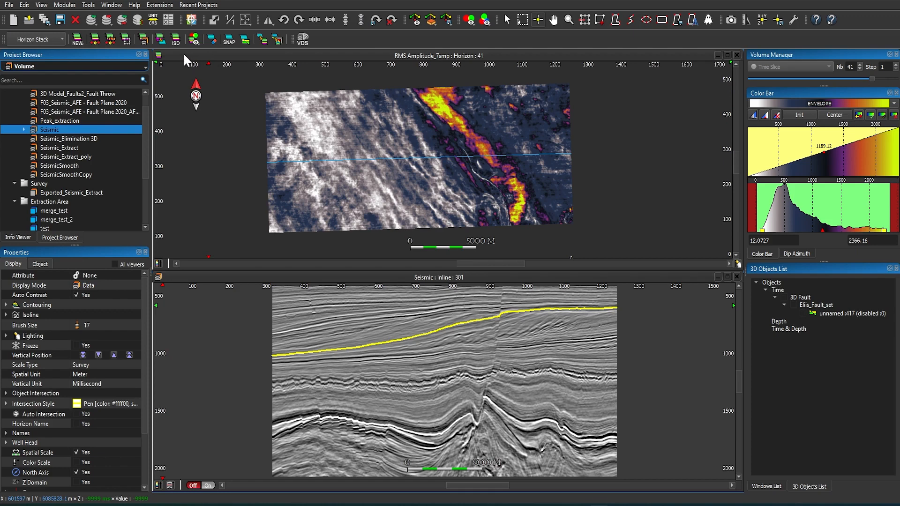
# Display the RMS Amplitude_7smp horizon in 3D, synchronized with its 2D viewer, and tile all three viewers
pyautogui.click(158, 56)
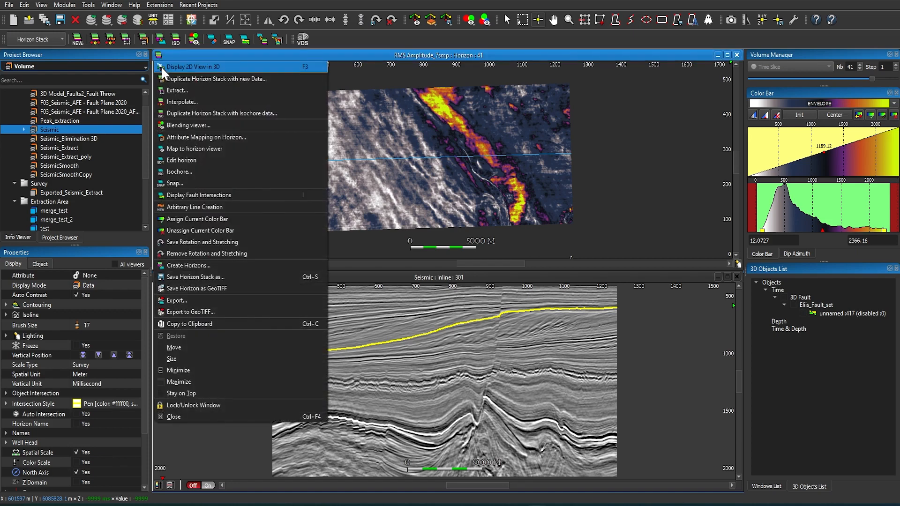
pyautogui.click(223, 65)
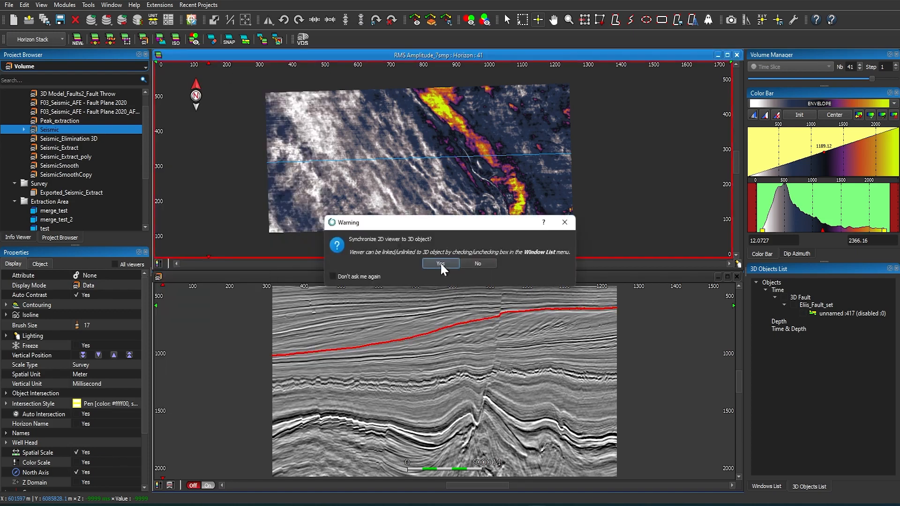
pyautogui.click(441, 264)
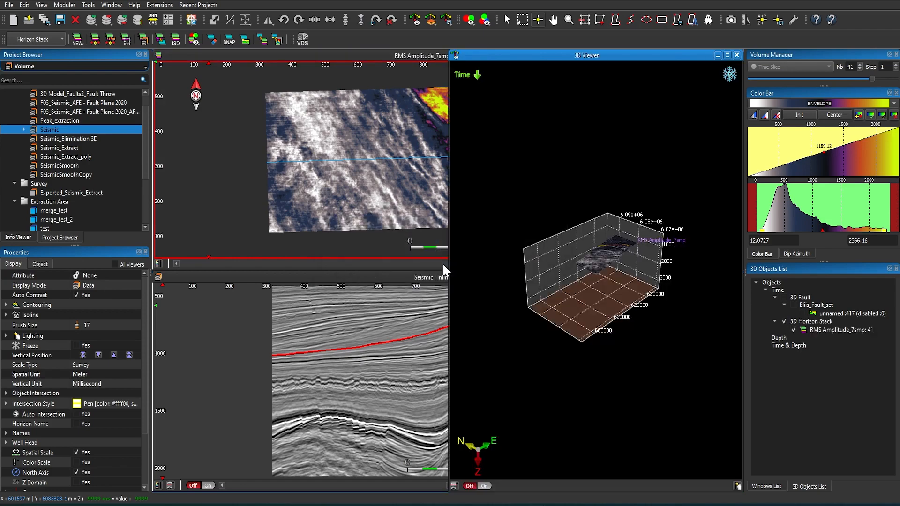
pyautogui.hotkey('ctrl', 't')
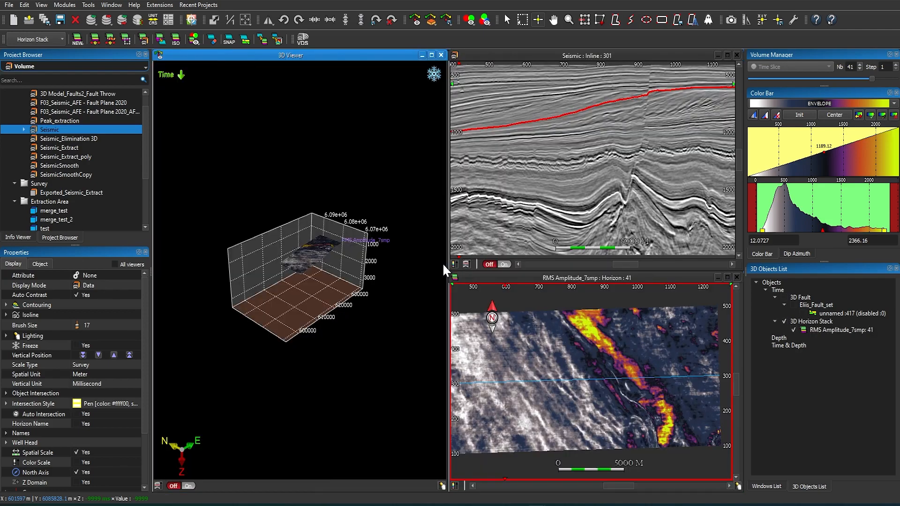
# Browse the RMS Amplitude_7smp stack up to horizon 49, comparing its amplitude pattern in the map and the 3D view
pyautogui.click(622, 367)
pyautogui.scroll(6, 622, 367)
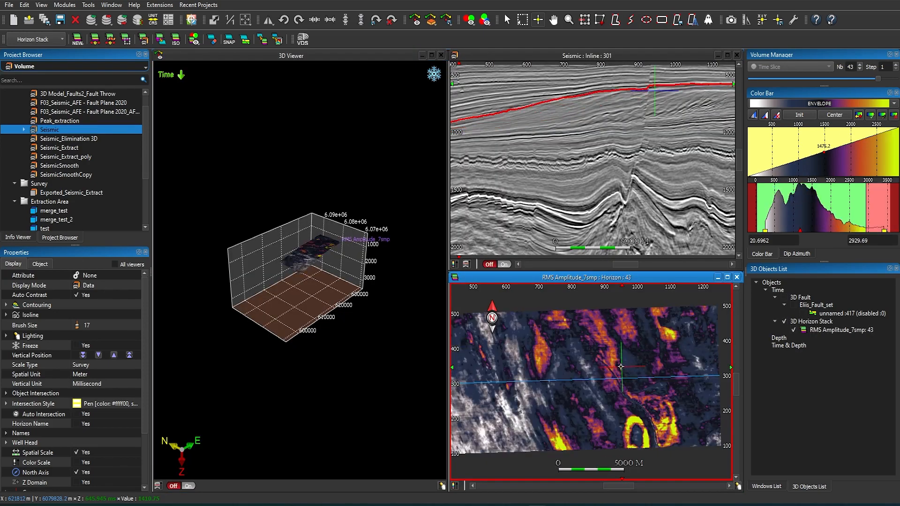
pyautogui.scroll(5, 316, 262)
pyautogui.moveTo(316, 268); pyautogui.dragTo(268, 331, button='middle')
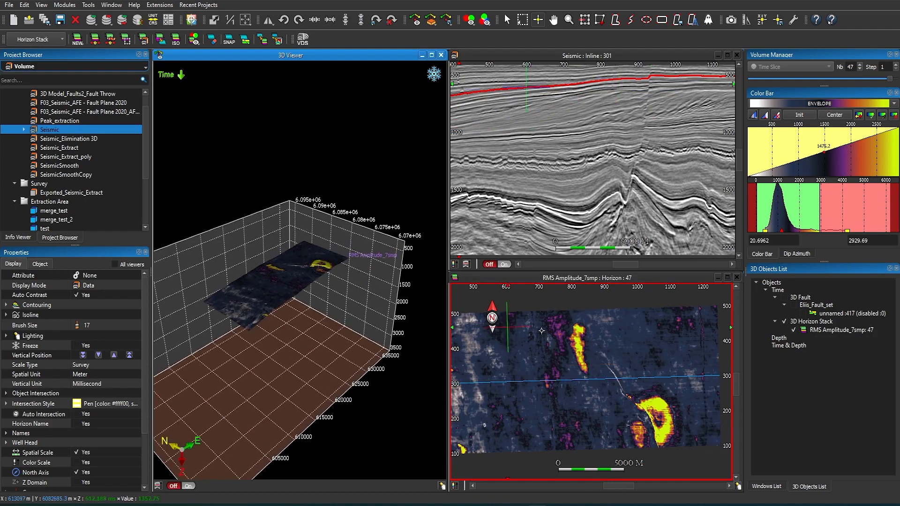
pyautogui.click(570, 340)
pyautogui.scroll(2, 570, 339)
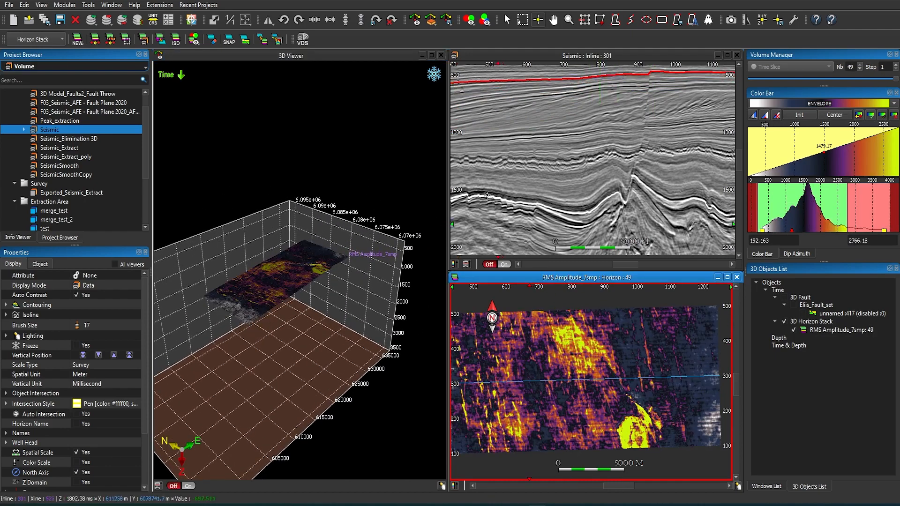
# Display the Seismic inline 301 in the 3D viewer and synchronize it with its 2D viewer
pyautogui.click(455, 55)
pyautogui.click(488, 66)
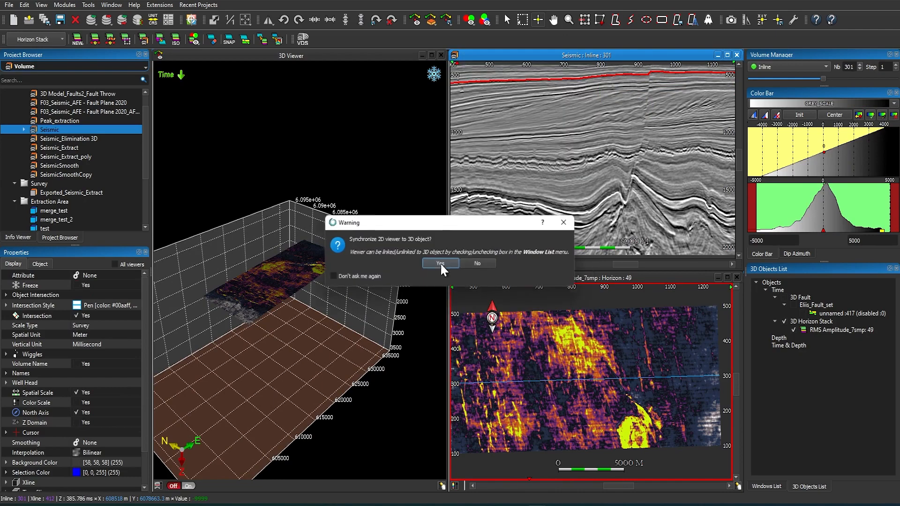
pyautogui.click(440, 263)
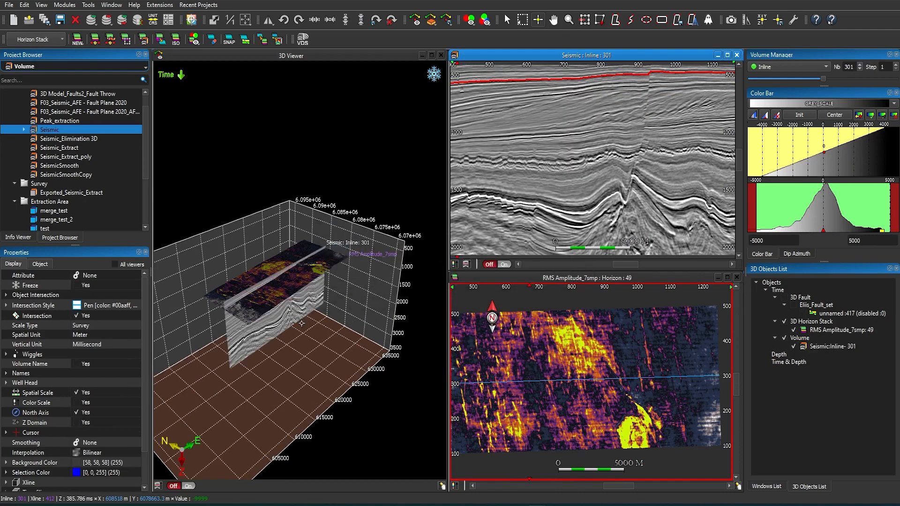
# Browse the Seismic volume down to inline 273, examining the section against the RMS amplitude horizon in 3D
pyautogui.moveTo(279, 304); pyautogui.dragTo(313, 293, button='middle')
pyautogui.moveTo(313, 293)
pyautogui.mouseDown()
pyautogui.moveTo(297, 279)
pyautogui.moveTo(312, 288)
pyautogui.mouseUp()
pyautogui.click(690, 202)
pyautogui.scroll(-20, 597, 197)
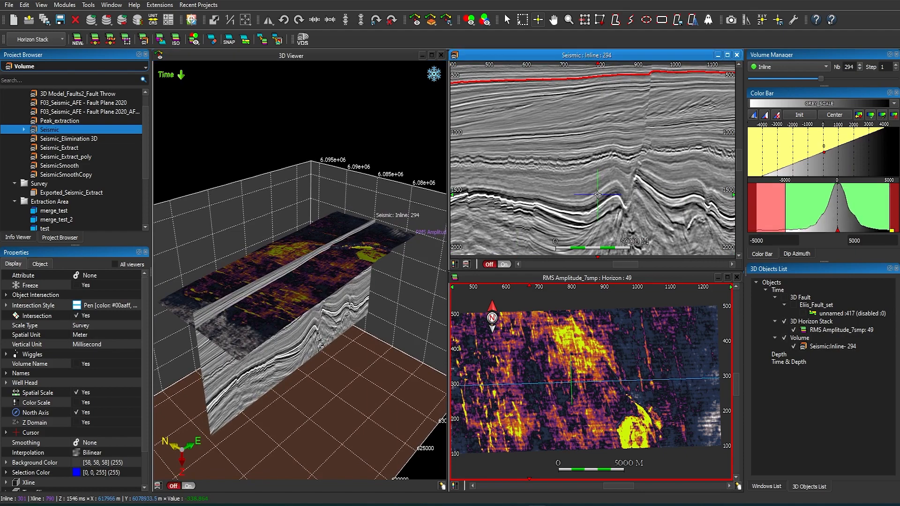
pyautogui.scroll(-2, 597, 197)
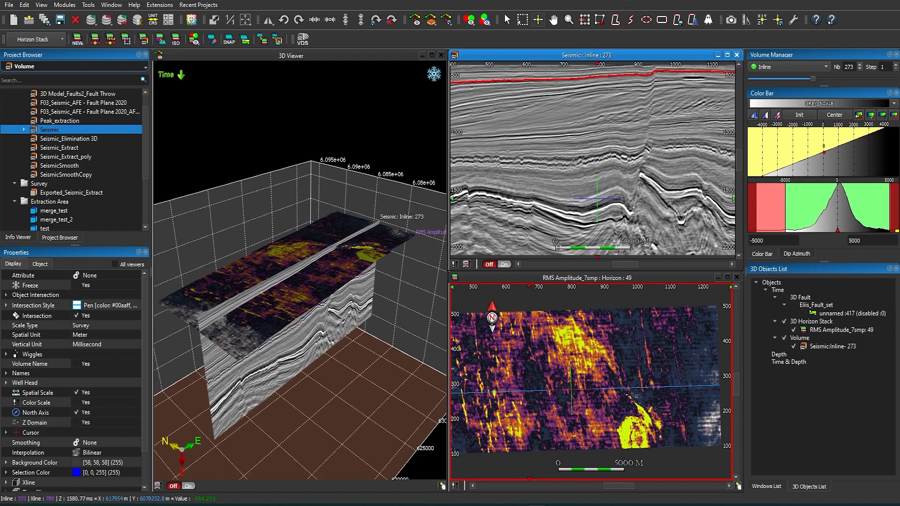